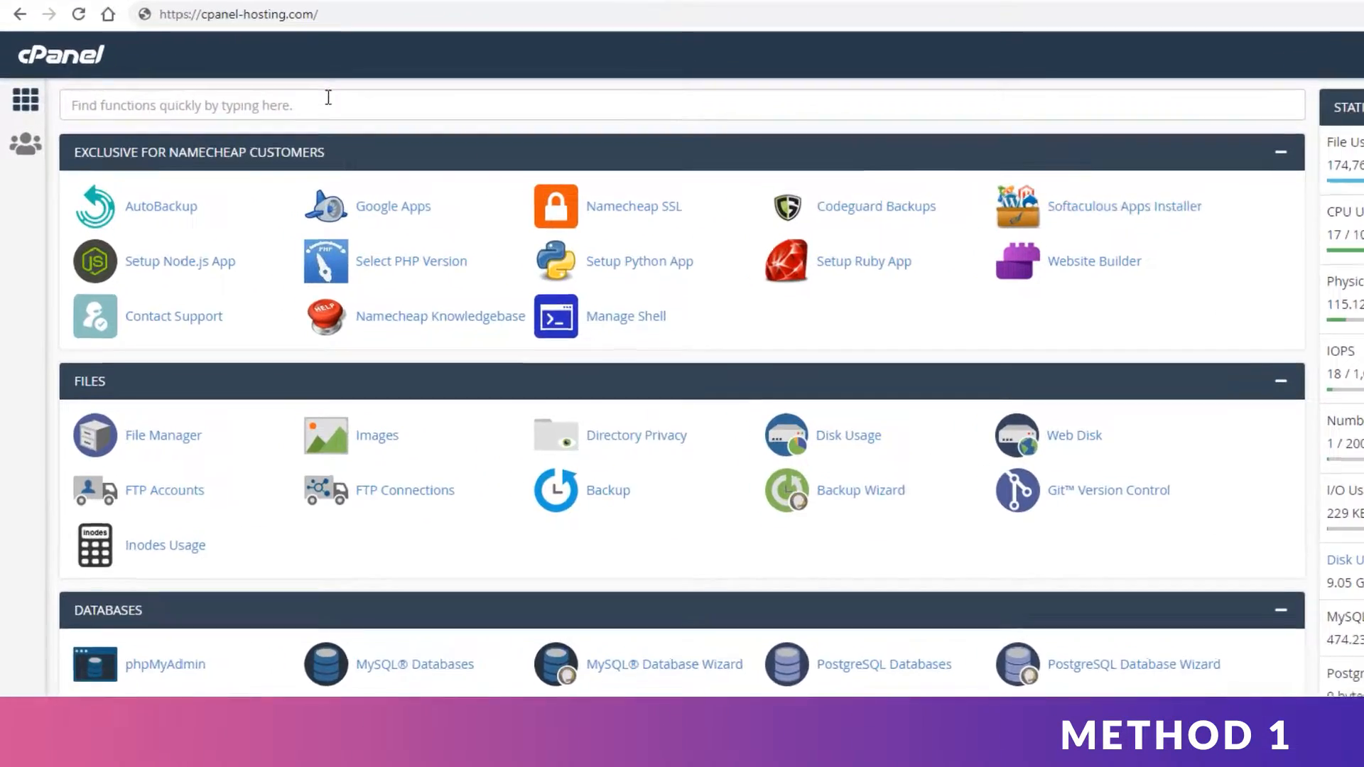
- Search the cPanel functions for "ftp" and open FTP Accounts in a separate browser page
{"action": "left_click", "coordinate": [255, 102]}
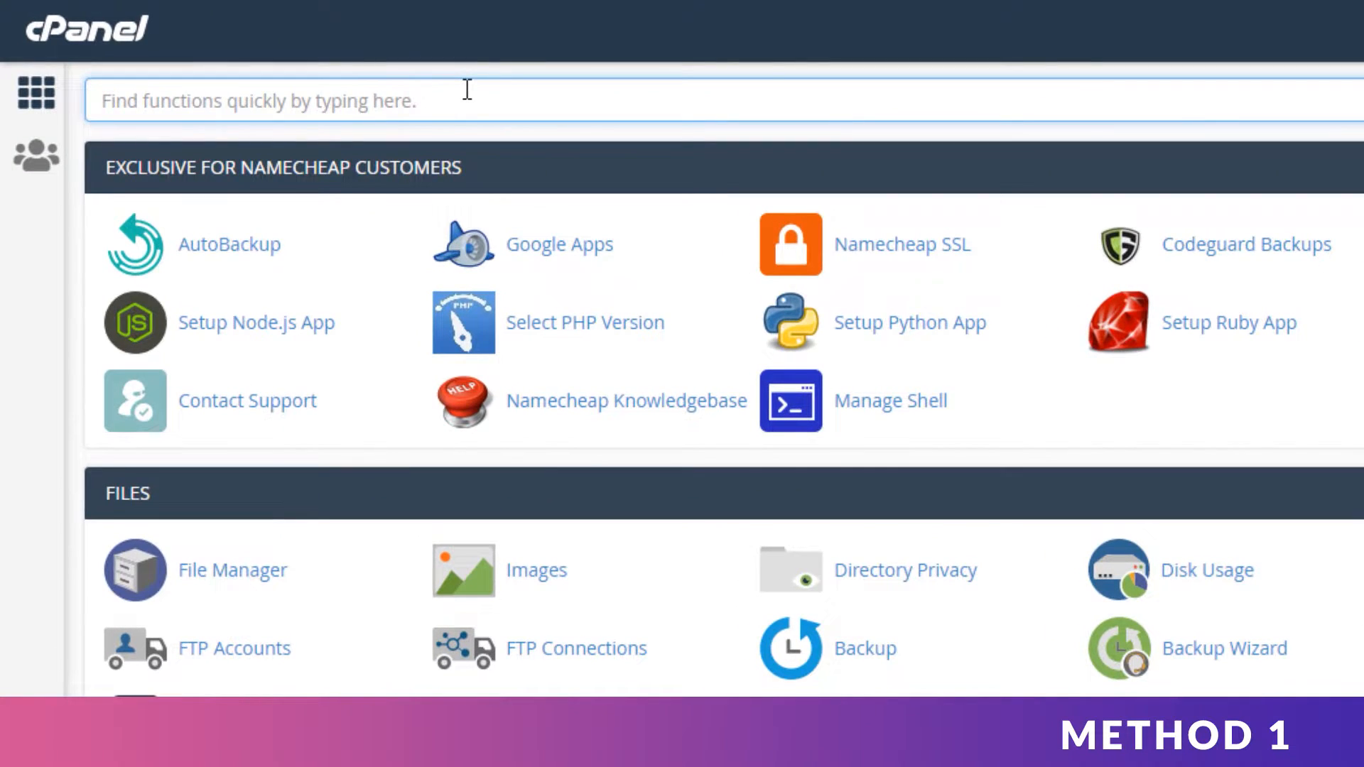
{"action": "type", "text": "ftp"}
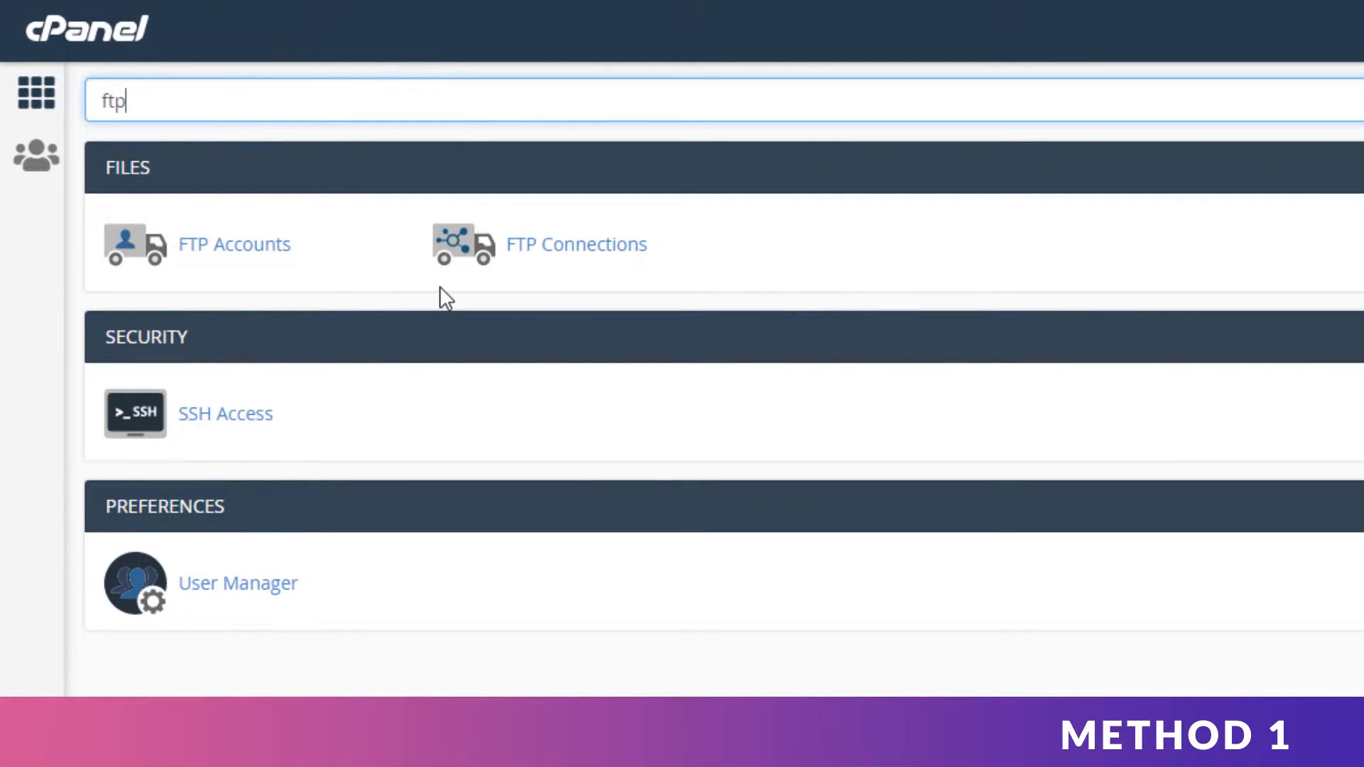
{"action": "right_click", "coordinate": [228, 258]}
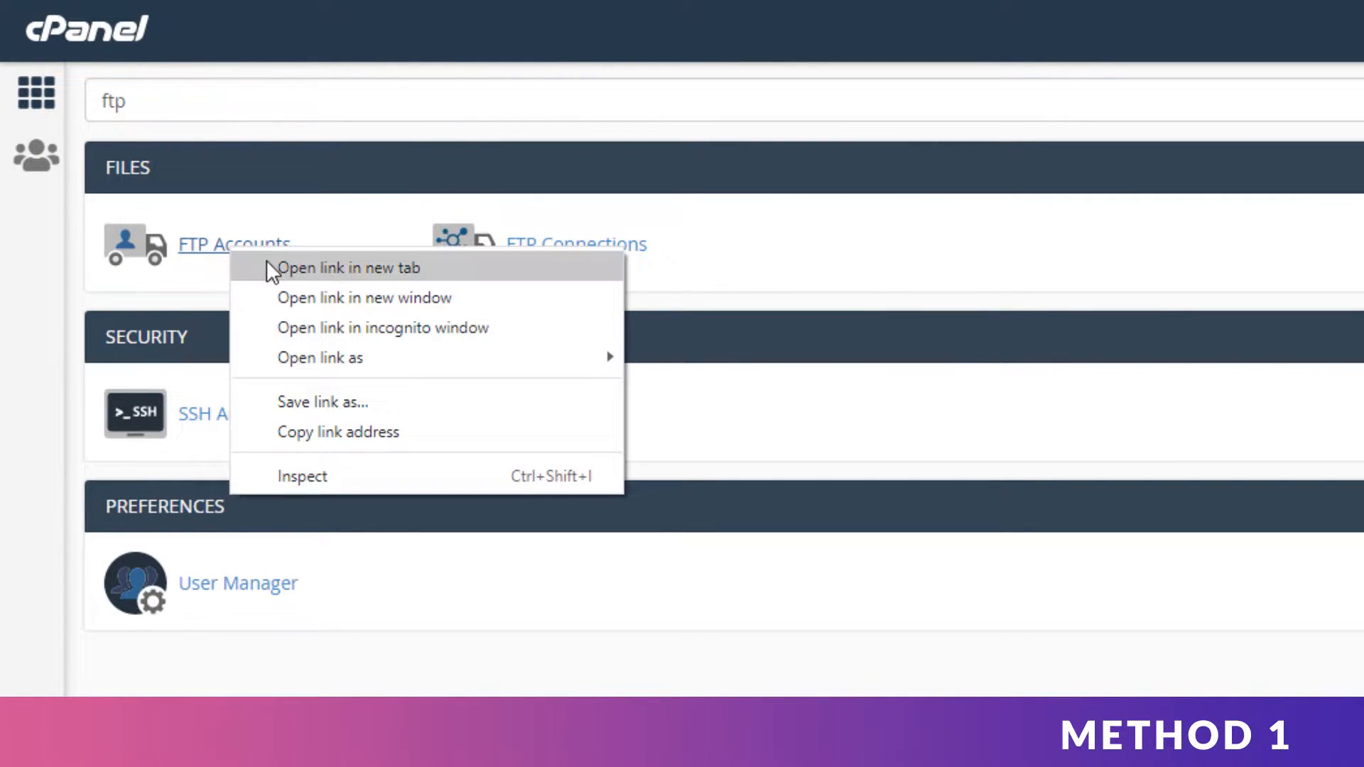
{"action": "left_click", "coordinate": [266, 260]}
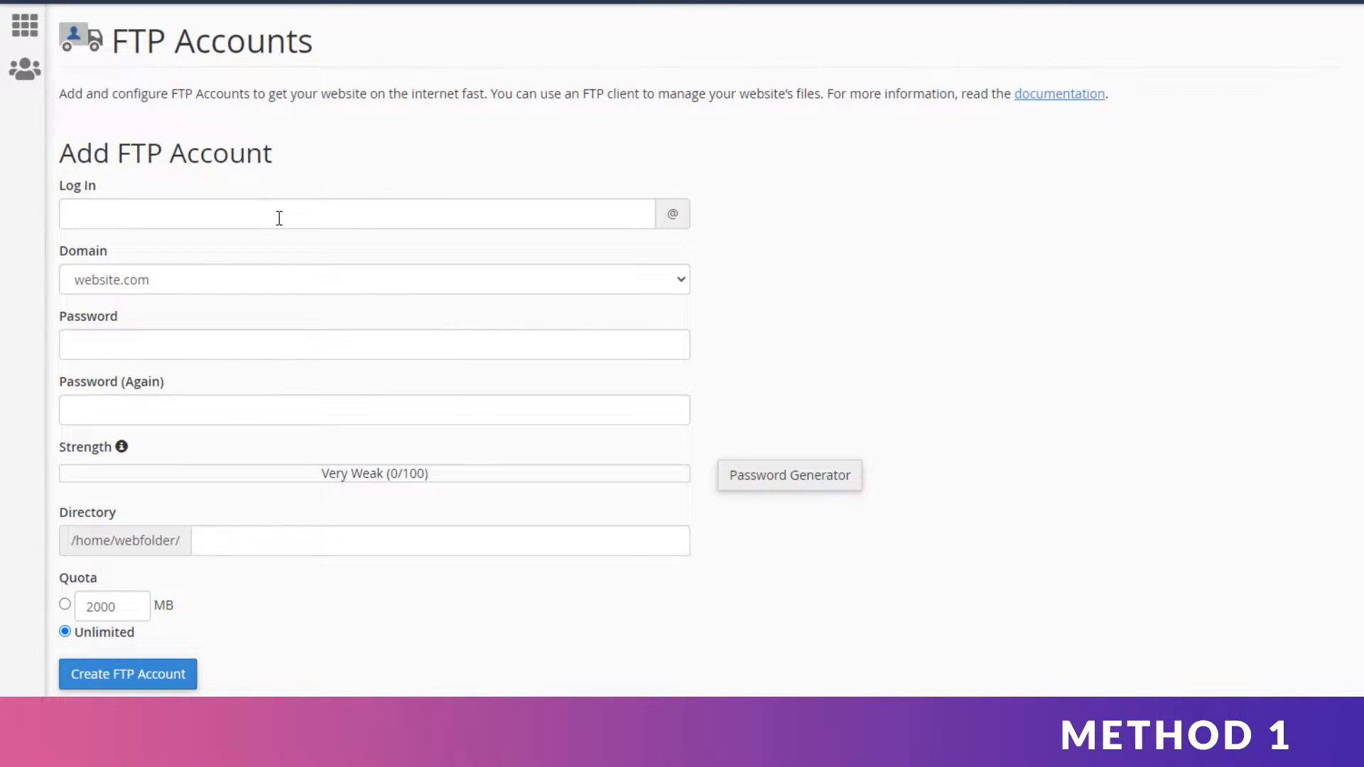
- Fill in the new FTP account's login name on website.com and enter its account password twice
{"action": "left_click", "coordinate": [278, 219]}
{"action": "type", "text": "johndoe"}
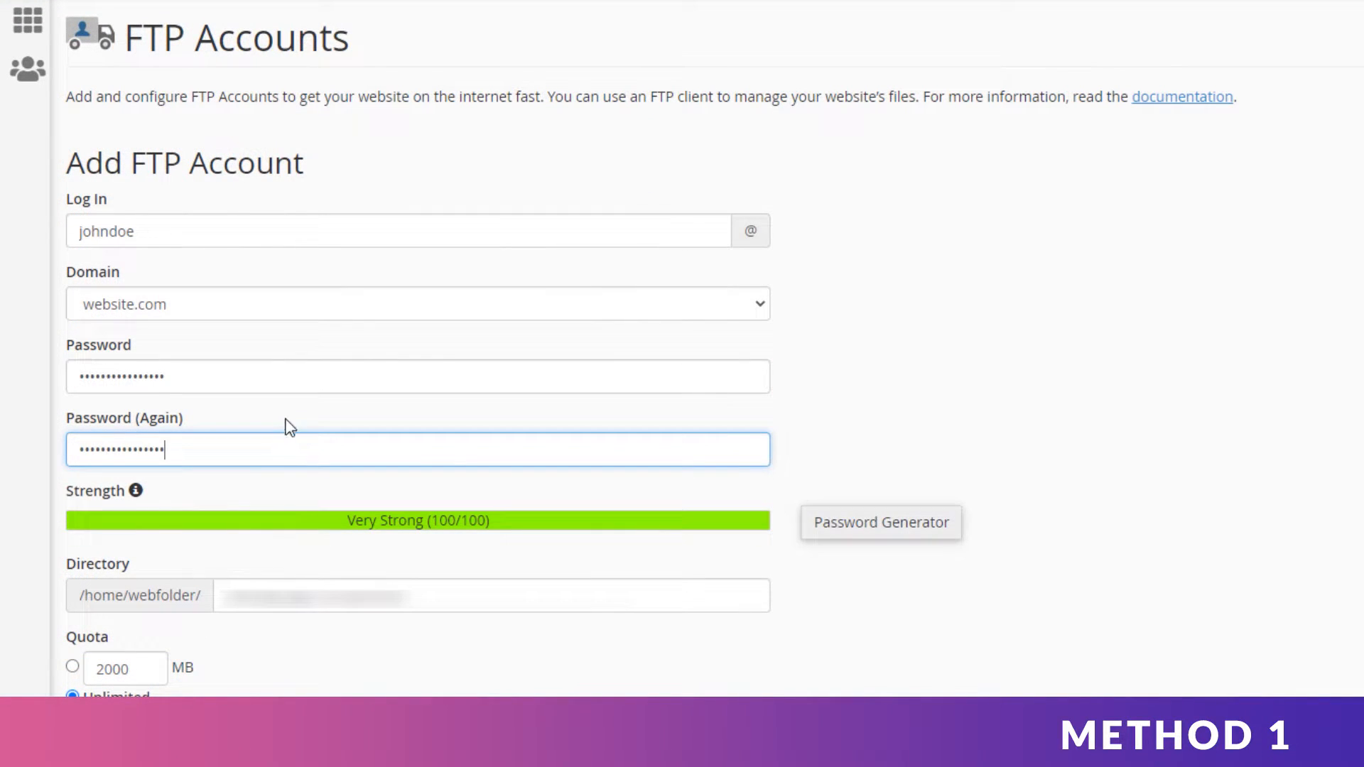
{"action": "left_click", "coordinate": [343, 396]}
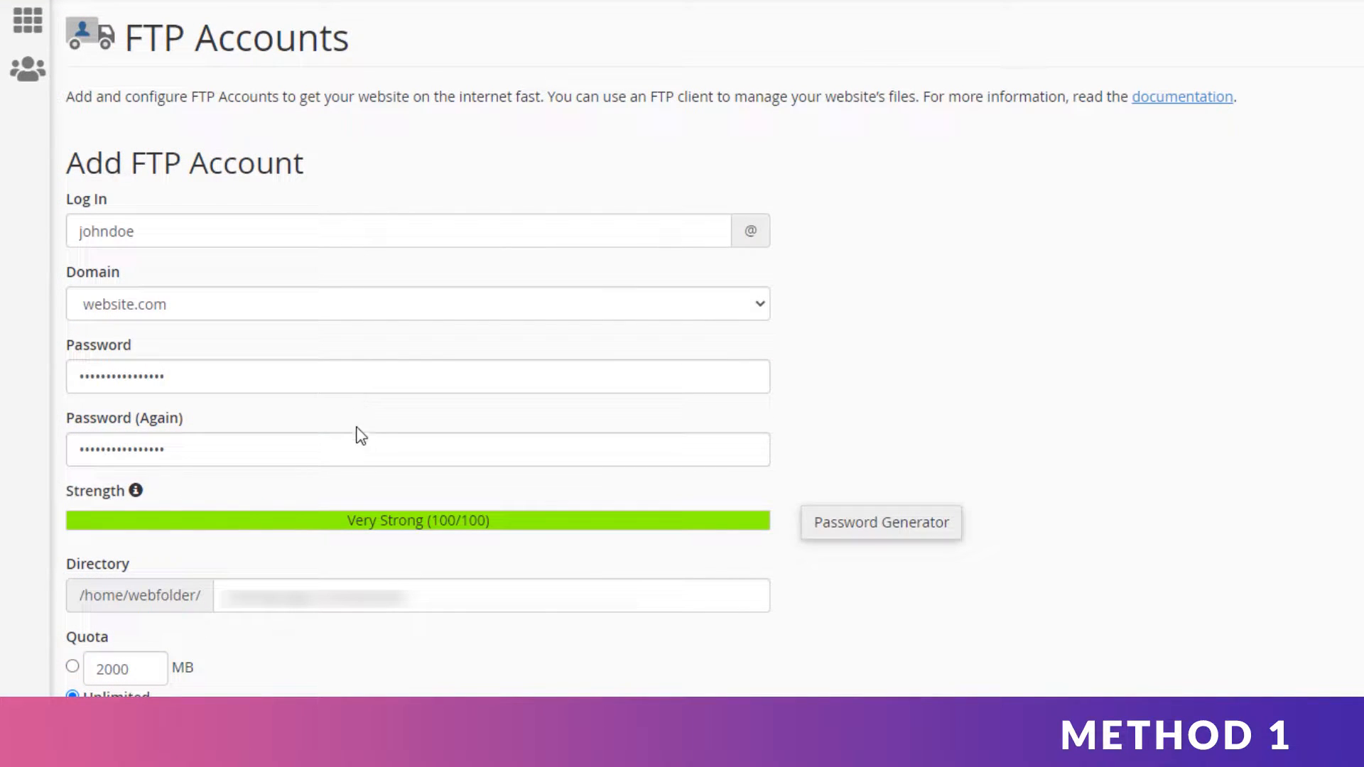
- Clear the directory suffix after /home/webfolder/ and create the FTP account with an unlimited quota
{"action": "double_click", "coordinate": [308, 593]}
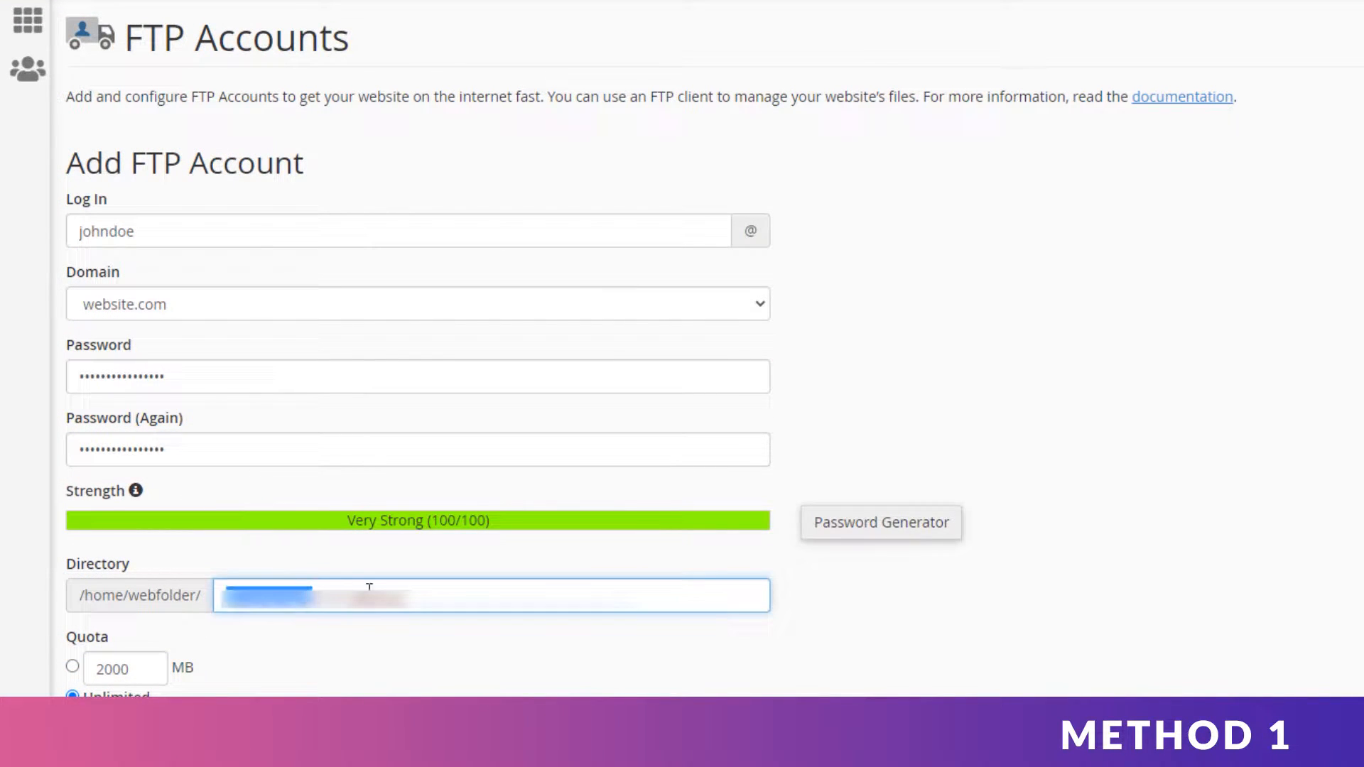
{"action": "triple_click", "coordinate": [369, 590]}
{"action": "key", "text": "BackSpace"}
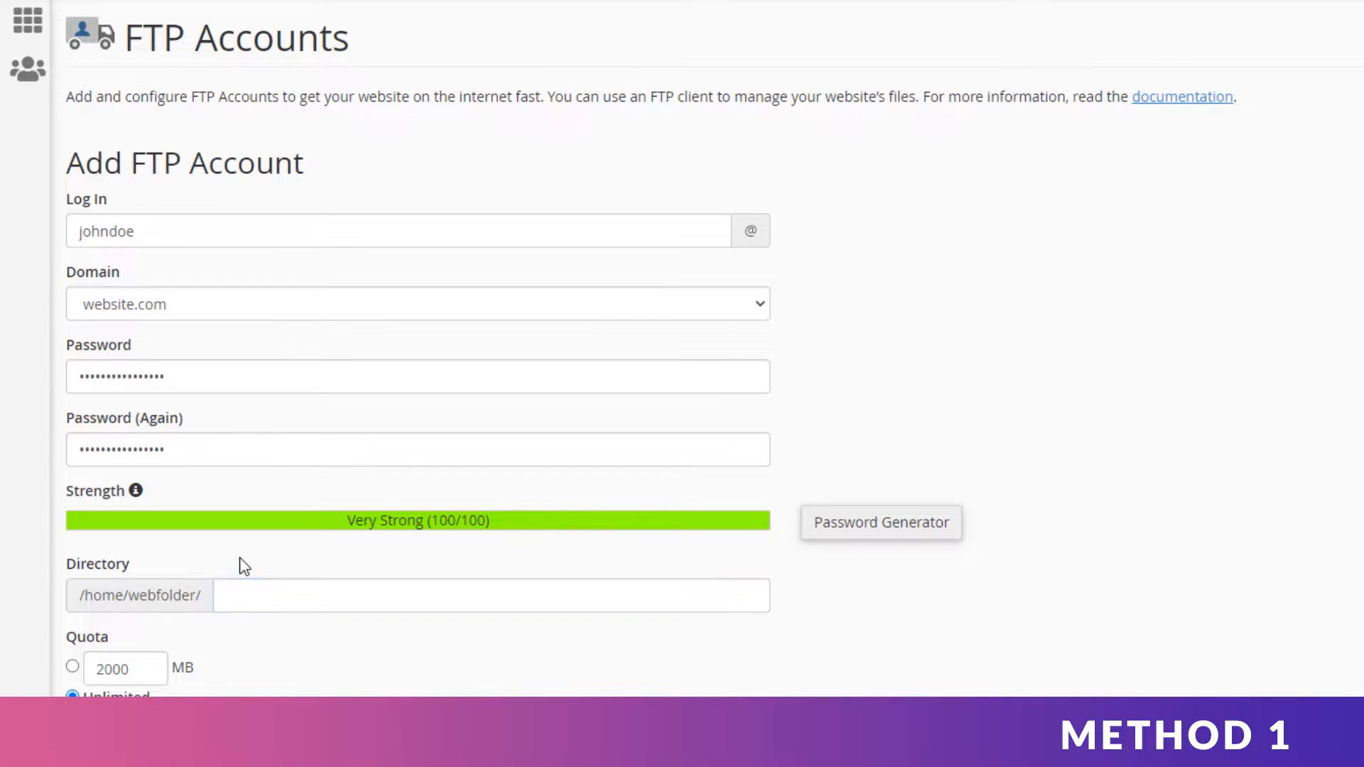
{"action": "scroll", "coordinate": [240, 564], "scroll_direction": "down", "scroll_amount": 3}
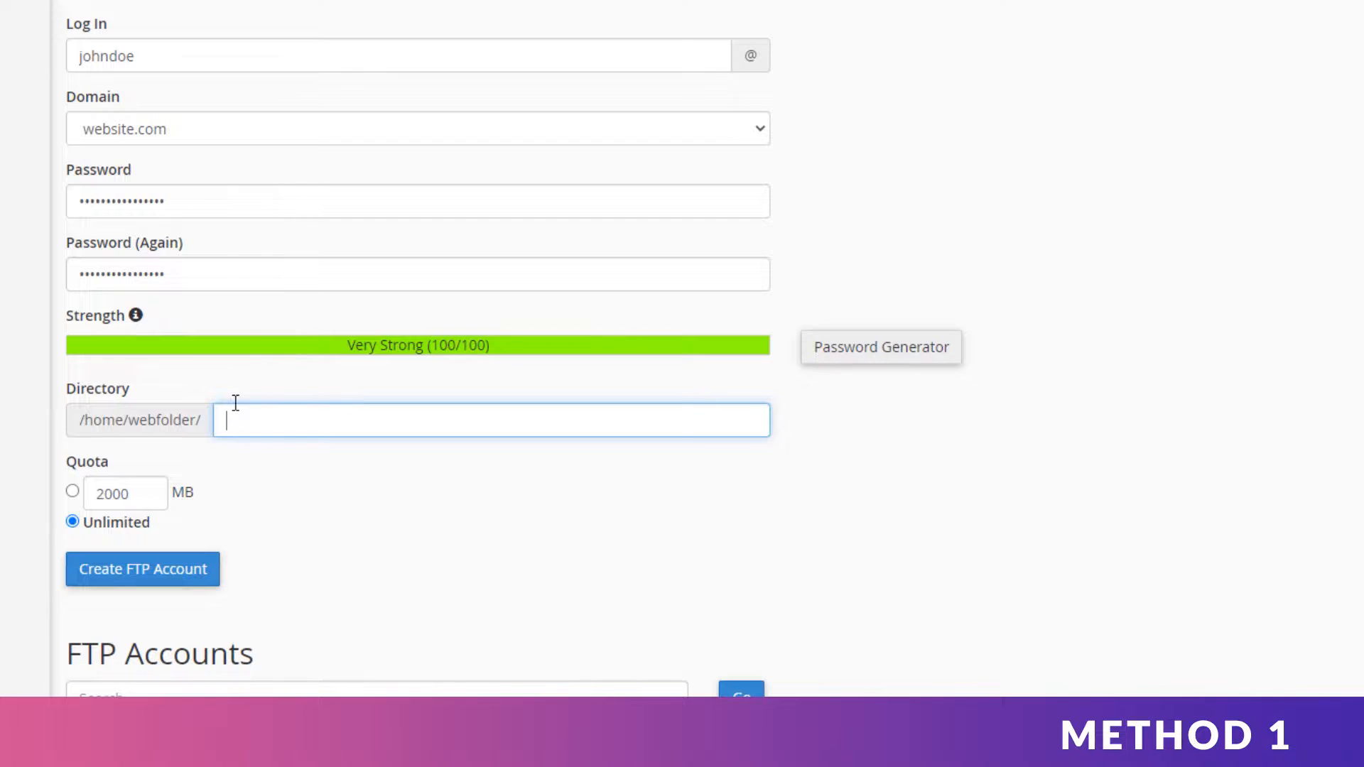
{"action": "scroll", "coordinate": [245, 359], "scroll_direction": "down", "scroll_amount": 1}
{"action": "left_click", "coordinate": [246, 353]}
{"action": "left_click", "coordinate": [132, 552]}
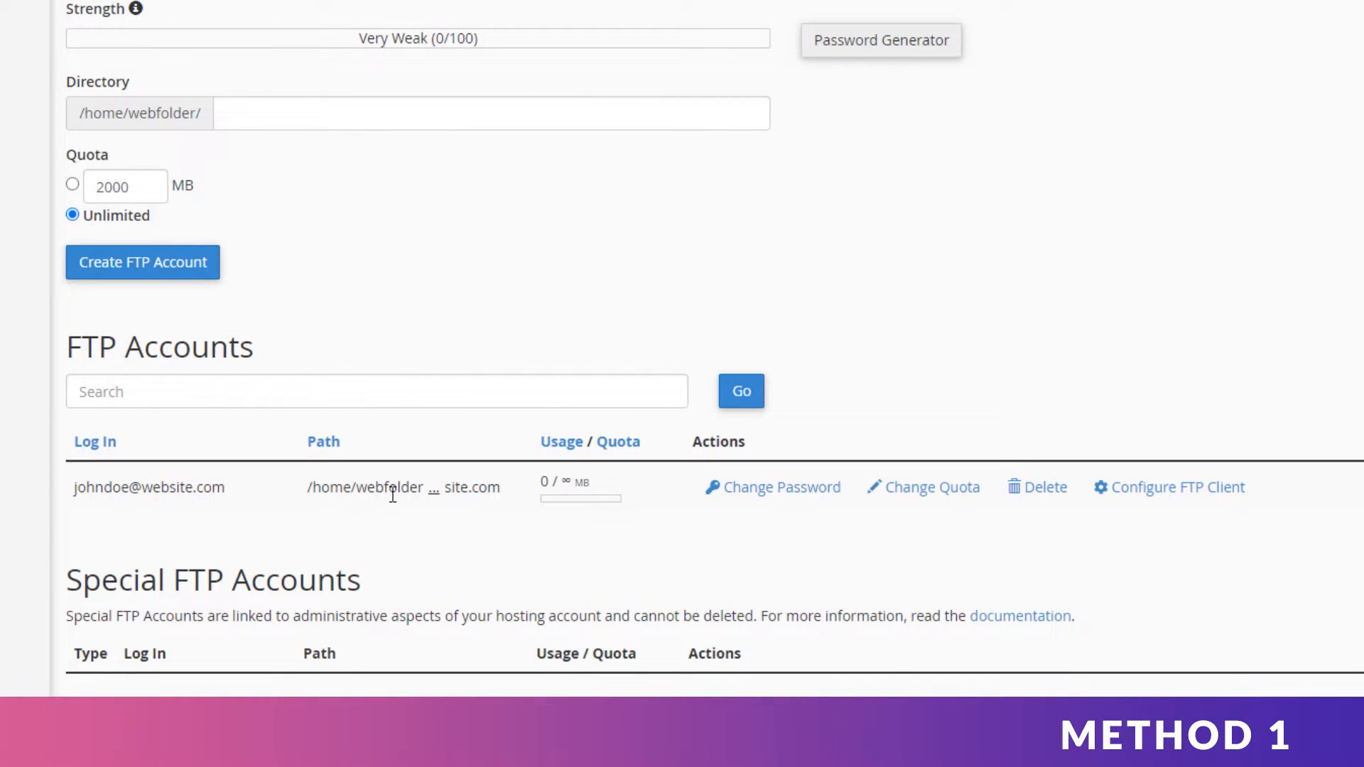
- Show the FTP client configuration of the new account and examine its manual username, server and port settings
{"action": "left_click", "coordinate": [1172, 501]}
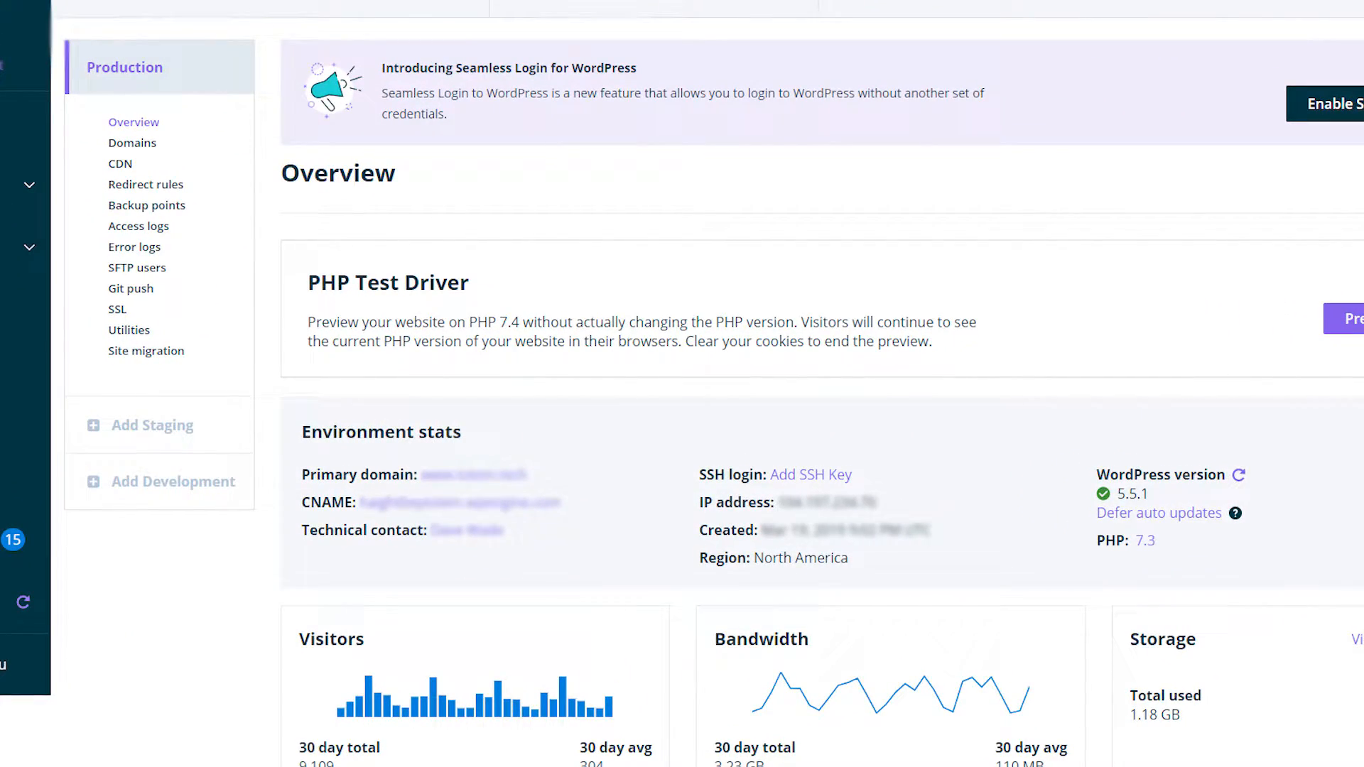
{"action": "left_click_drag", "start_coordinate": [274, 625], "coordinate": [73, 583]}
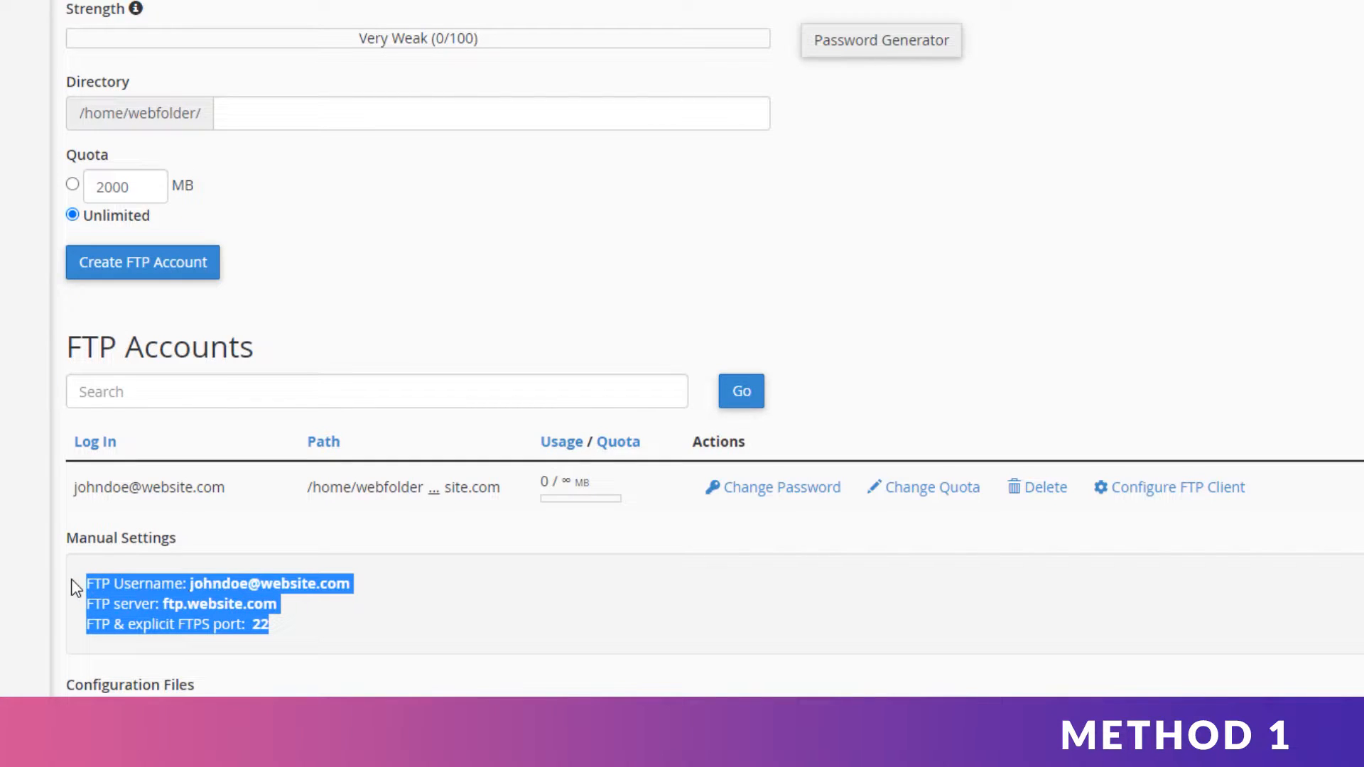
{"action": "left_click", "coordinate": [74, 583]}
- Switch to FileZilla, open the Site Manager and add a new site entry
{"action": "key", "text": "alt+Tab"}
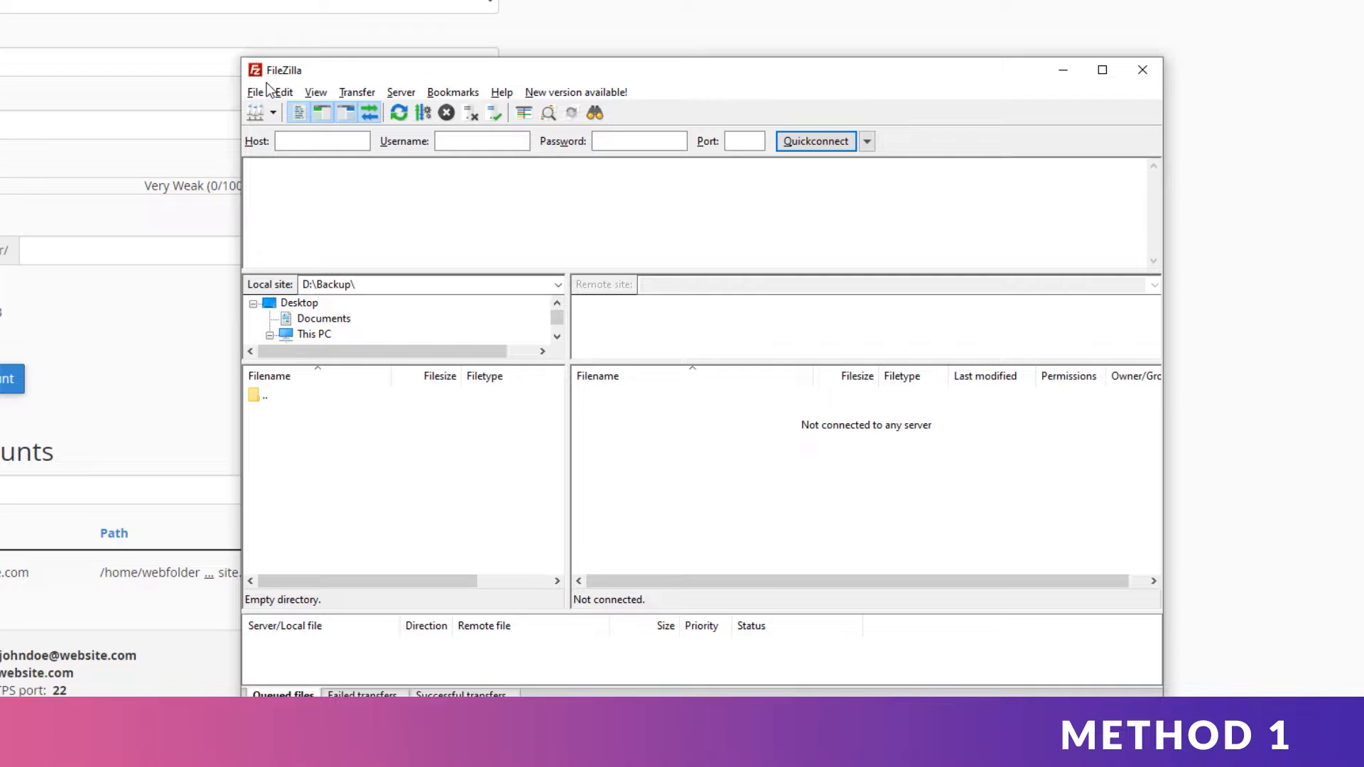
{"action": "left_click", "coordinate": [256, 115]}
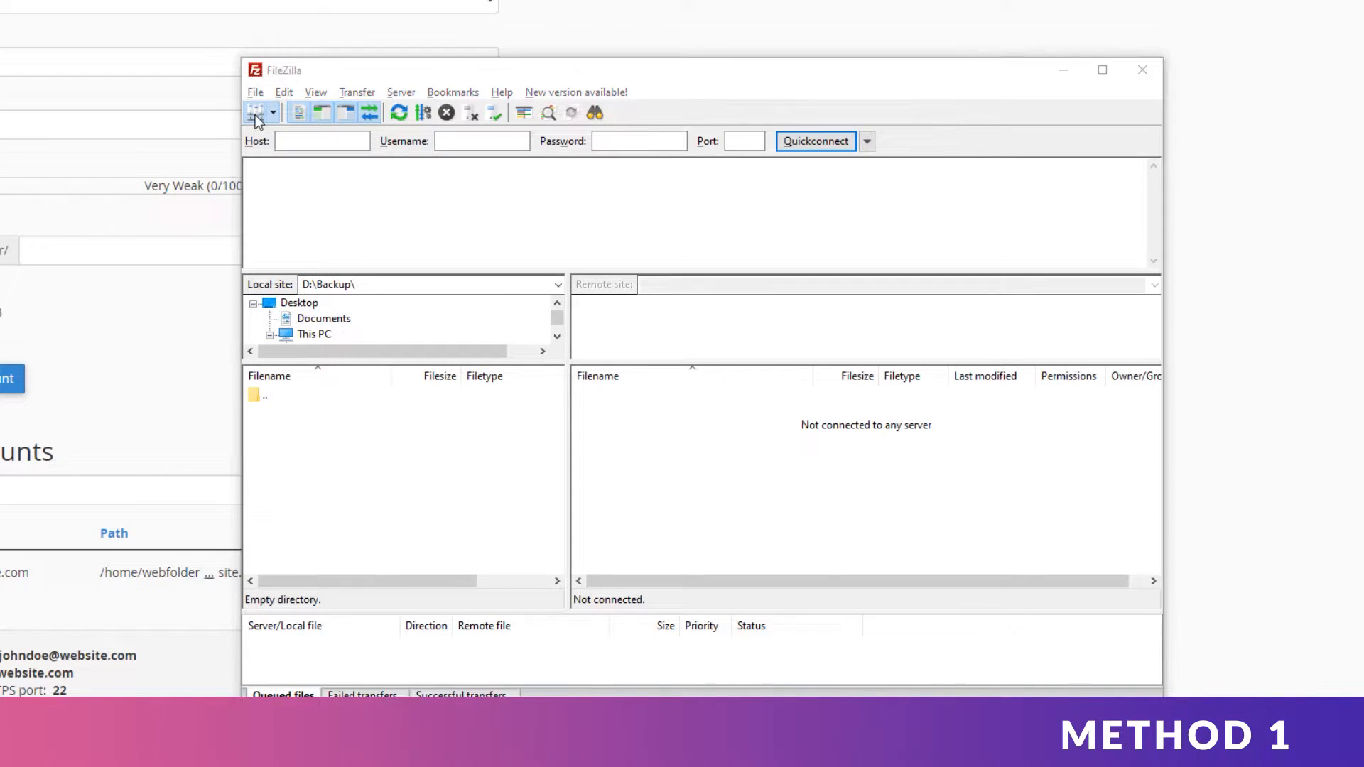
{"action": "scroll", "coordinate": [418, 399], "scroll_direction": "down", "scroll_amount": 1}
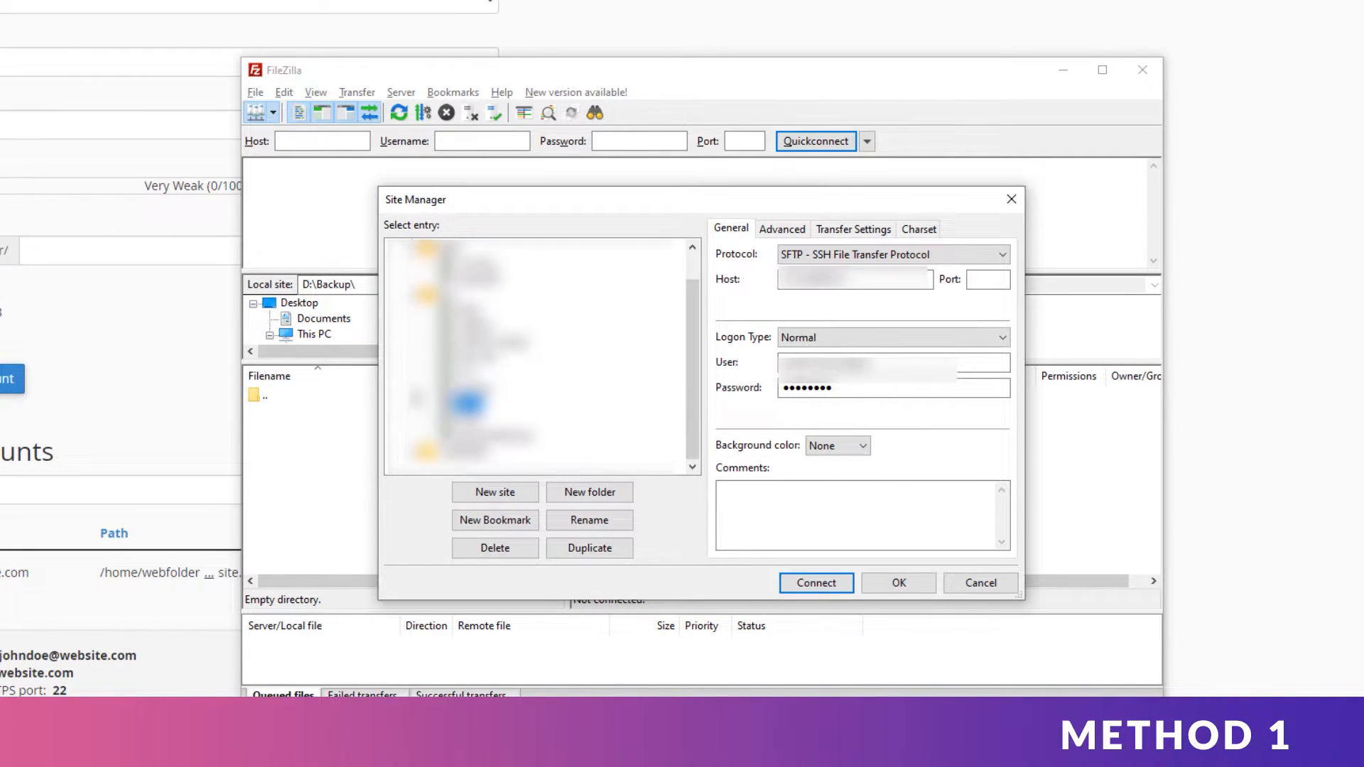
{"action": "left_click", "coordinate": [496, 492]}
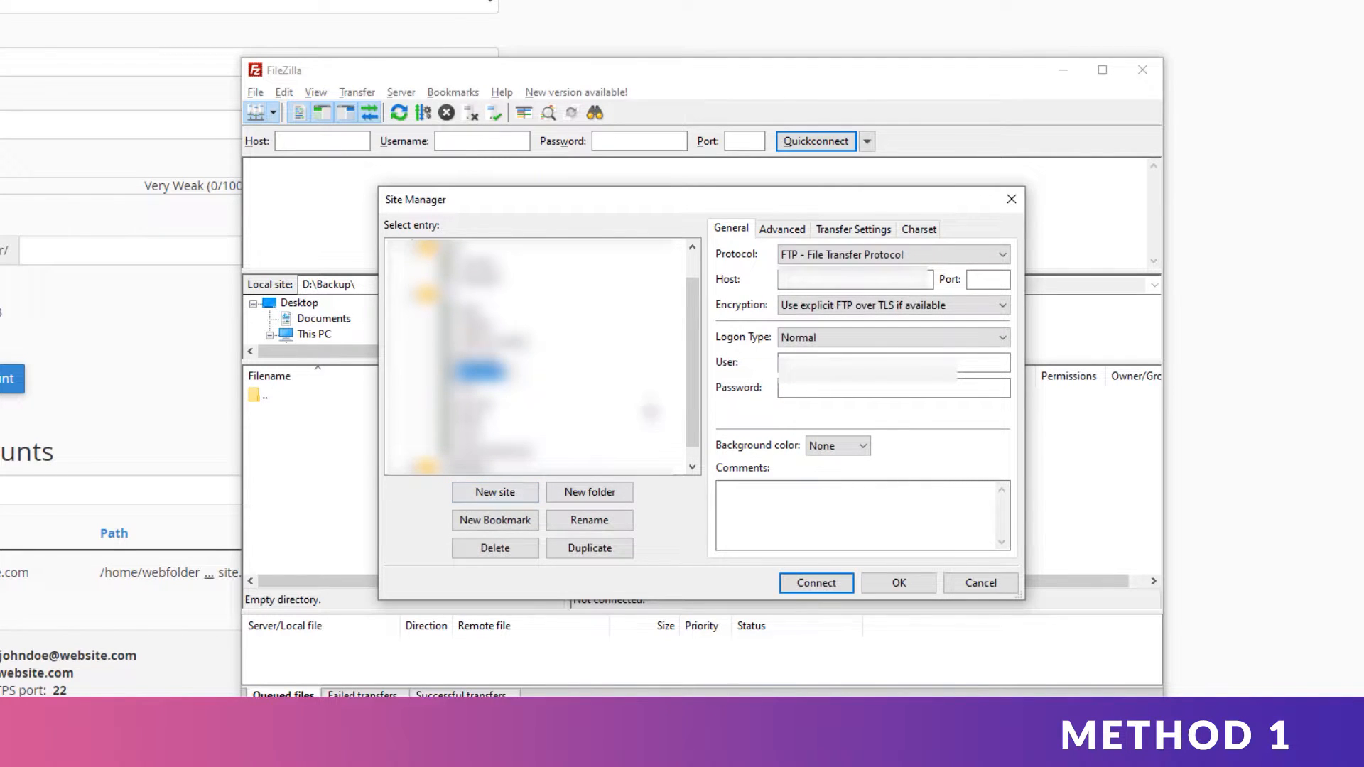
- Try SFTP - SSH File Transfer Protocol for the new site and switch back to FTP - File Transfer Protocol
{"action": "left_click", "coordinate": [824, 256]}
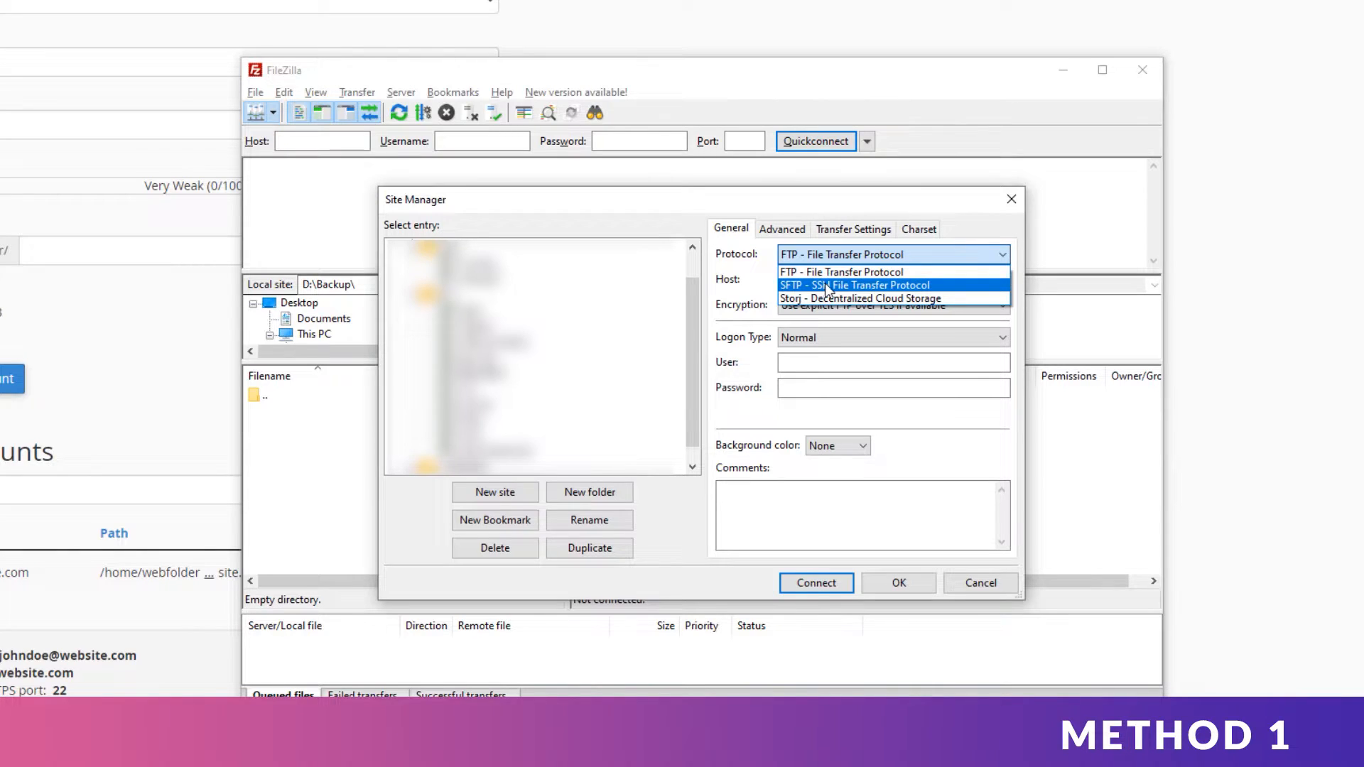
{"action": "left_click", "coordinate": [829, 284]}
{"action": "left_click", "coordinate": [901, 254]}
{"action": "left_click", "coordinate": [885, 272]}
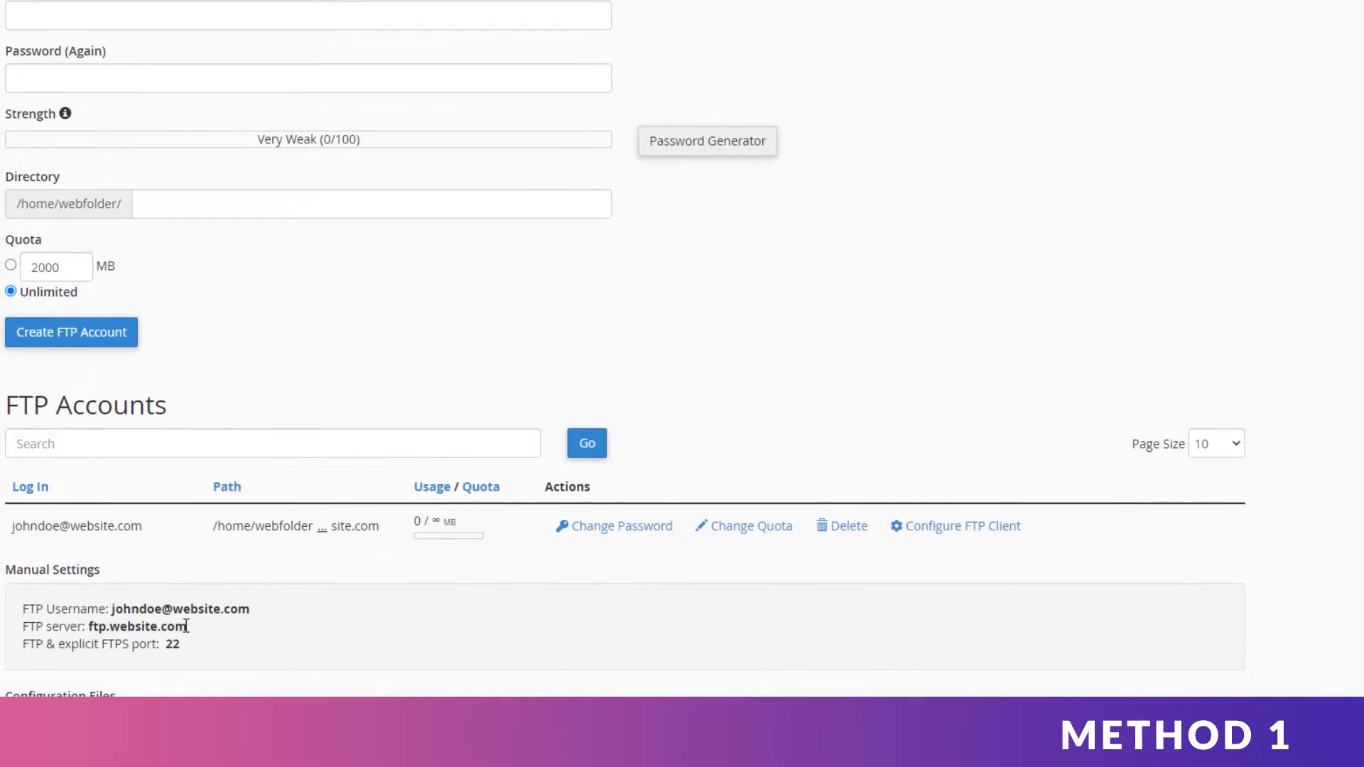
- Copy the FTP server ftp.website.com from the cPanel manual settings into the site's host and set the port to 22
{"action": "right_click", "coordinate": [92, 628]}
{"action": "left_click", "coordinate": [128, 639]}
{"action": "left_click", "coordinate": [250, 630]}
{"action": "key", "text": "alt+Tab"}
{"action": "type", "text": "ftp.website.com"}
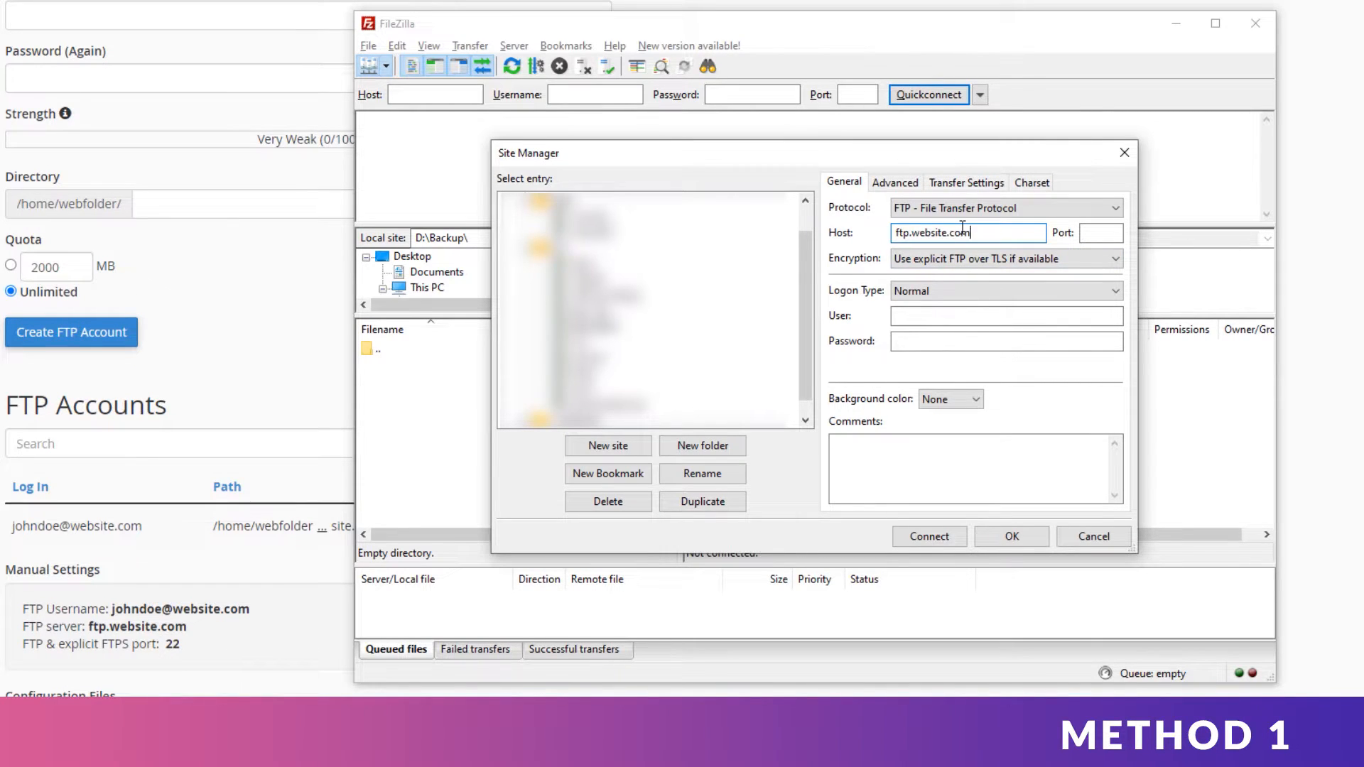
{"action": "left_click", "coordinate": [1105, 234]}
{"action": "type", "text": "22"}
- Copy the FTP username from the cPanel manual settings into the FileZilla site's user field
{"action": "mouse_move", "coordinate": [111, 609]}
{"action": "left_mouse_down"}
{"action": "mouse_move", "coordinate": [237, 610]}
{"action": "mouse_move", "coordinate": [111, 609]}
{"action": "left_mouse_up"}
{"action": "right_click", "coordinate": [142, 609]}
{"action": "left_click", "coordinate": [149, 618]}
{"action": "key", "text": "alt+Tab"}
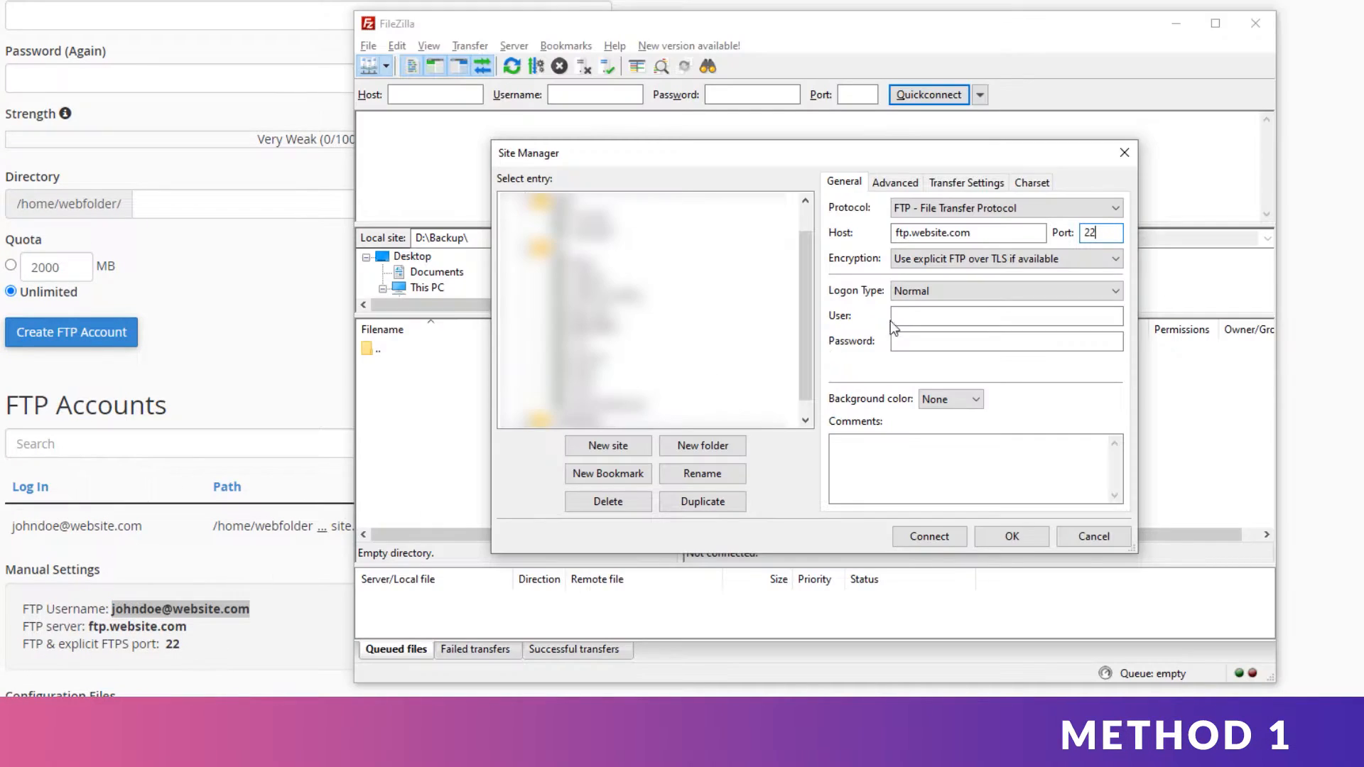
{"action": "left_click", "coordinate": [965, 318]}
{"action": "key", "text": "ctrl+v"}
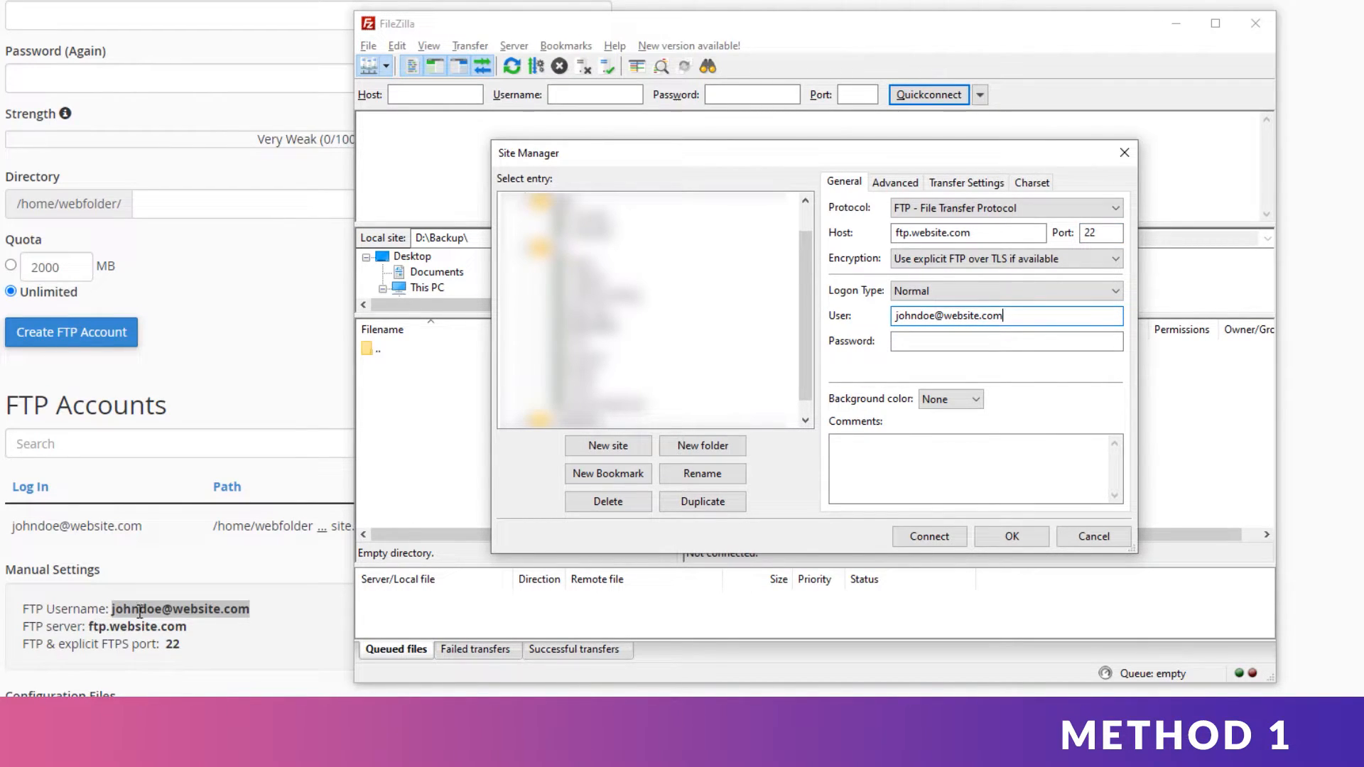
- Enter the FTP account password for the new site and connect to the server
{"action": "left_click", "coordinate": [984, 341]}
{"action": "type", "text": "••••••••••••"}
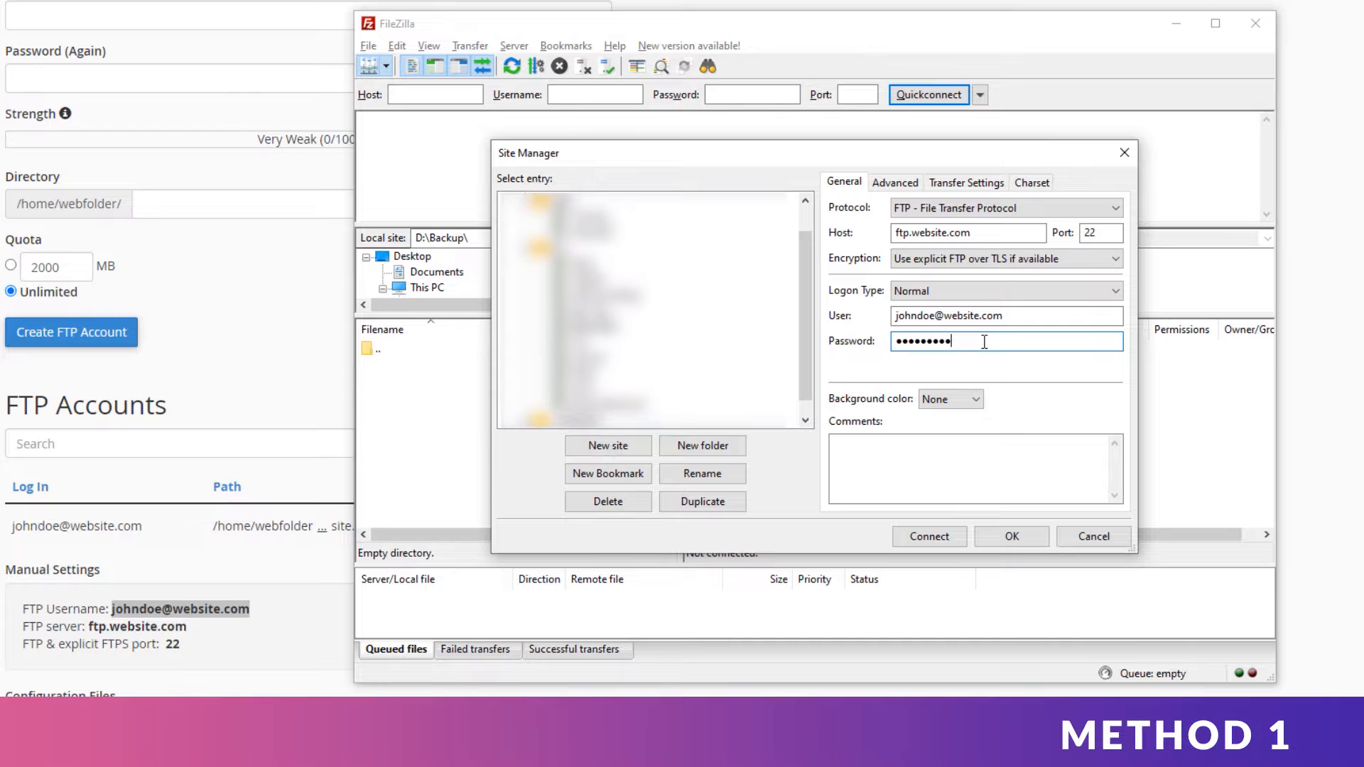
{"action": "type", "text": "•••"}
{"action": "left_click", "coordinate": [949, 538]}
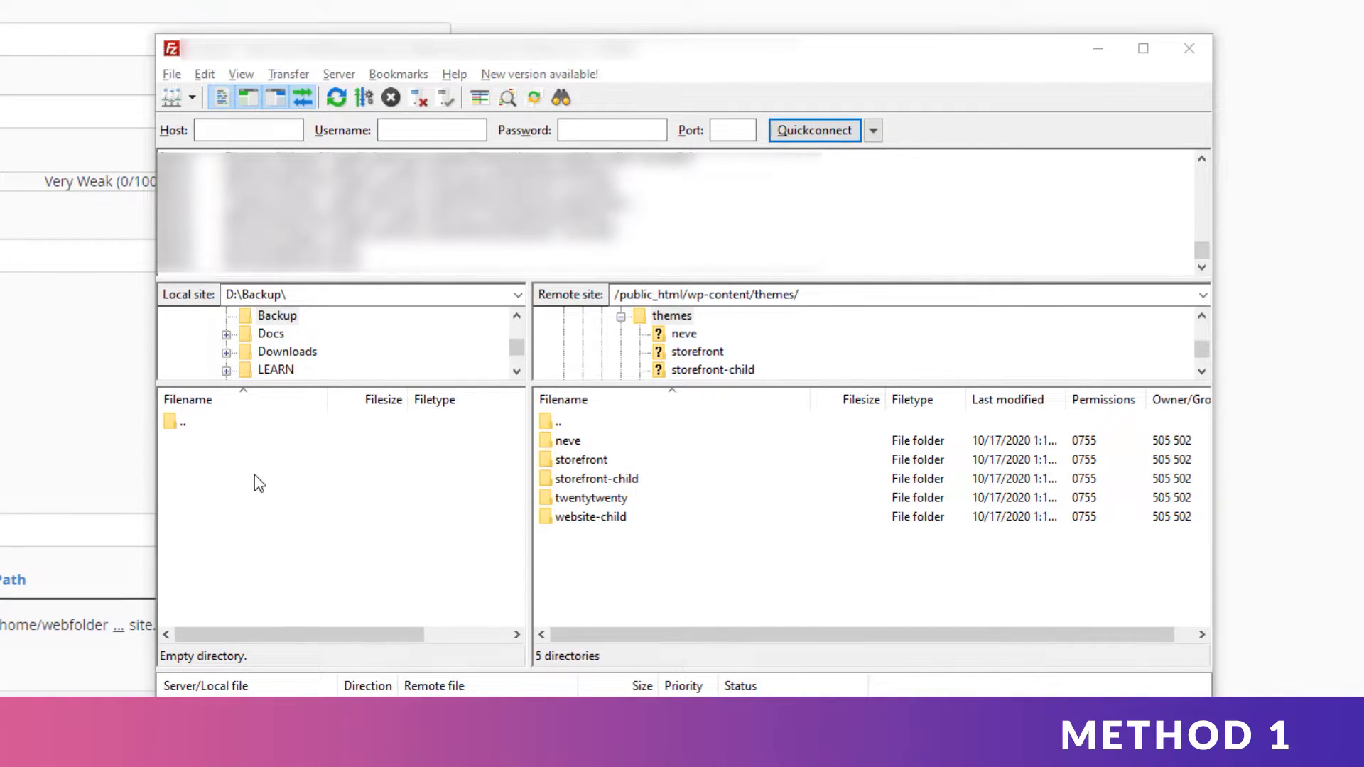
- Highlight the remote path /public_html/wp-content/themes/ and select the website-child theme folder in it
{"action": "left_click", "coordinate": [810, 293]}
{"action": "left_click", "coordinate": [870, 289]}
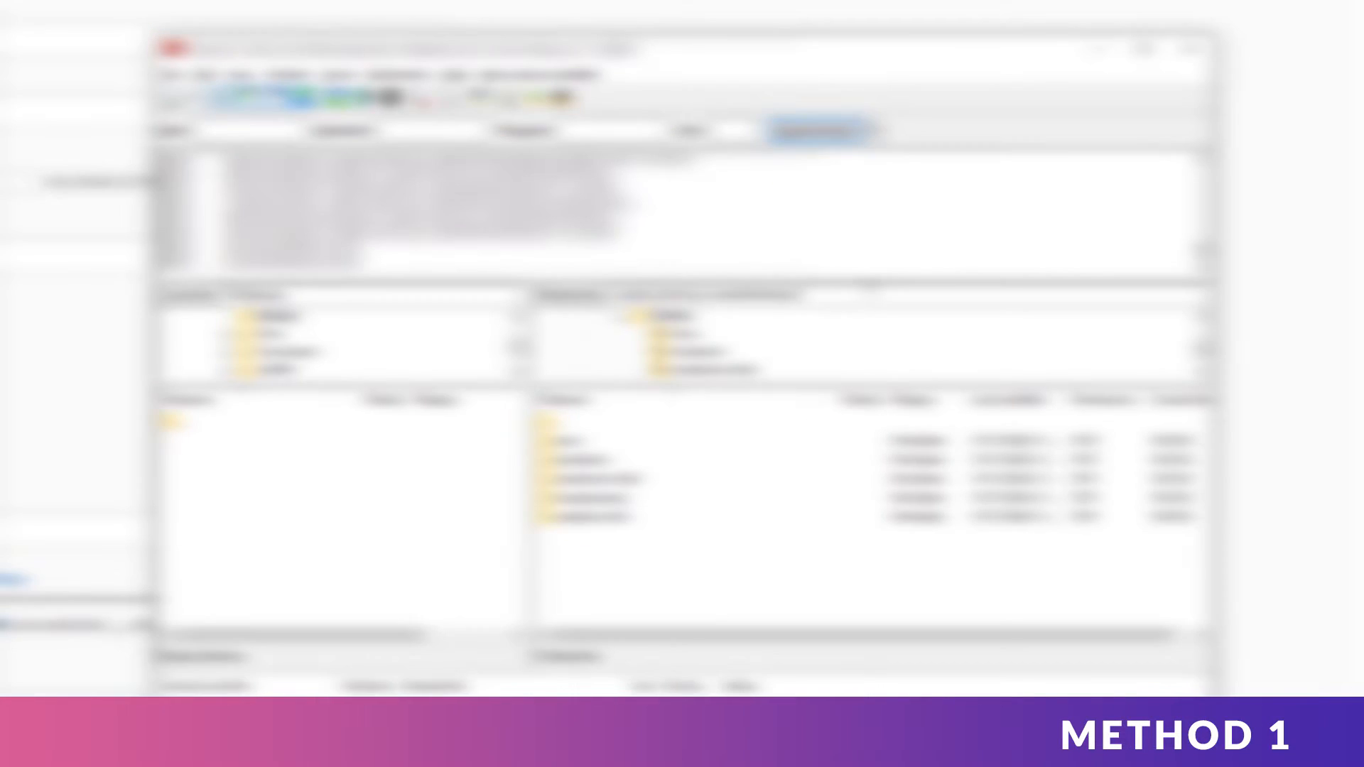
{"action": "left_click_drag", "start_coordinate": [871, 290], "coordinate": [604, 287]}
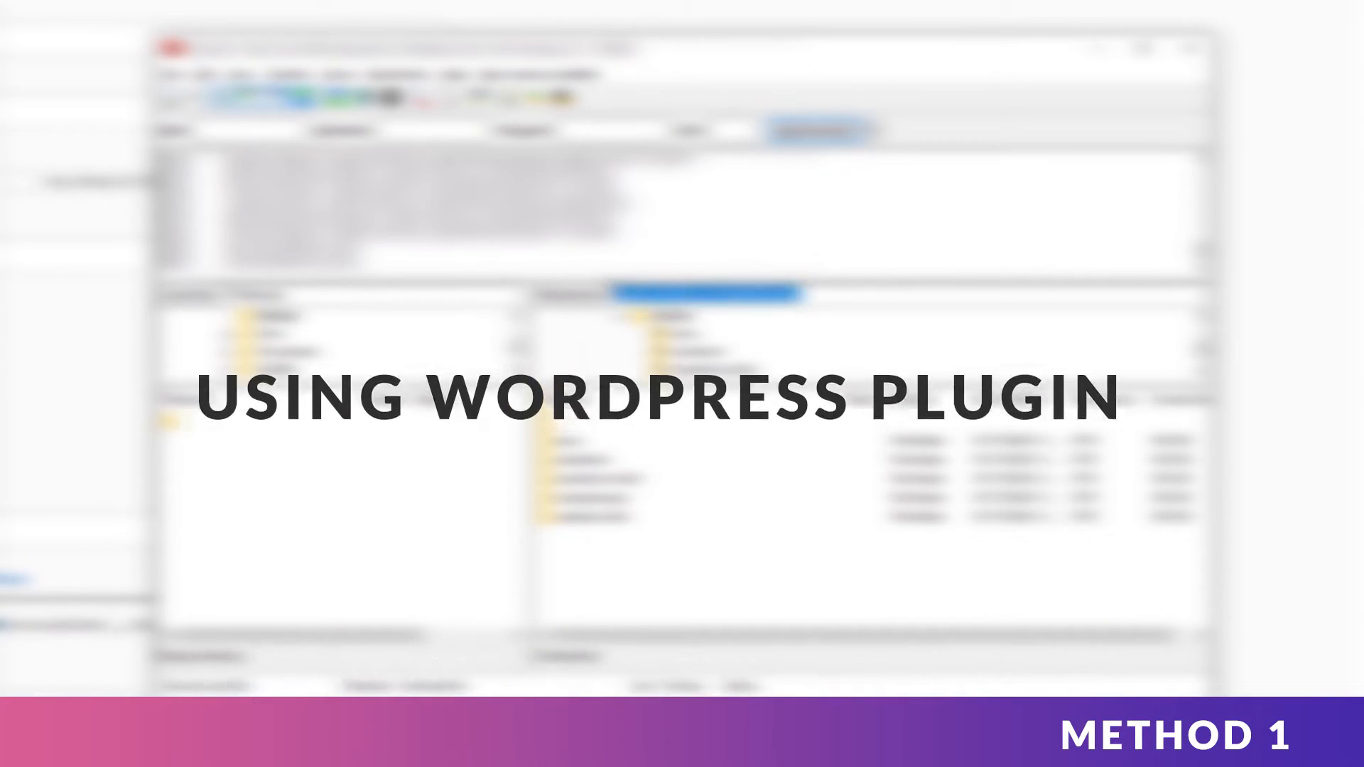
{"action": "left_click", "coordinate": [407, 479]}
{"action": "left_click", "coordinate": [629, 545]}
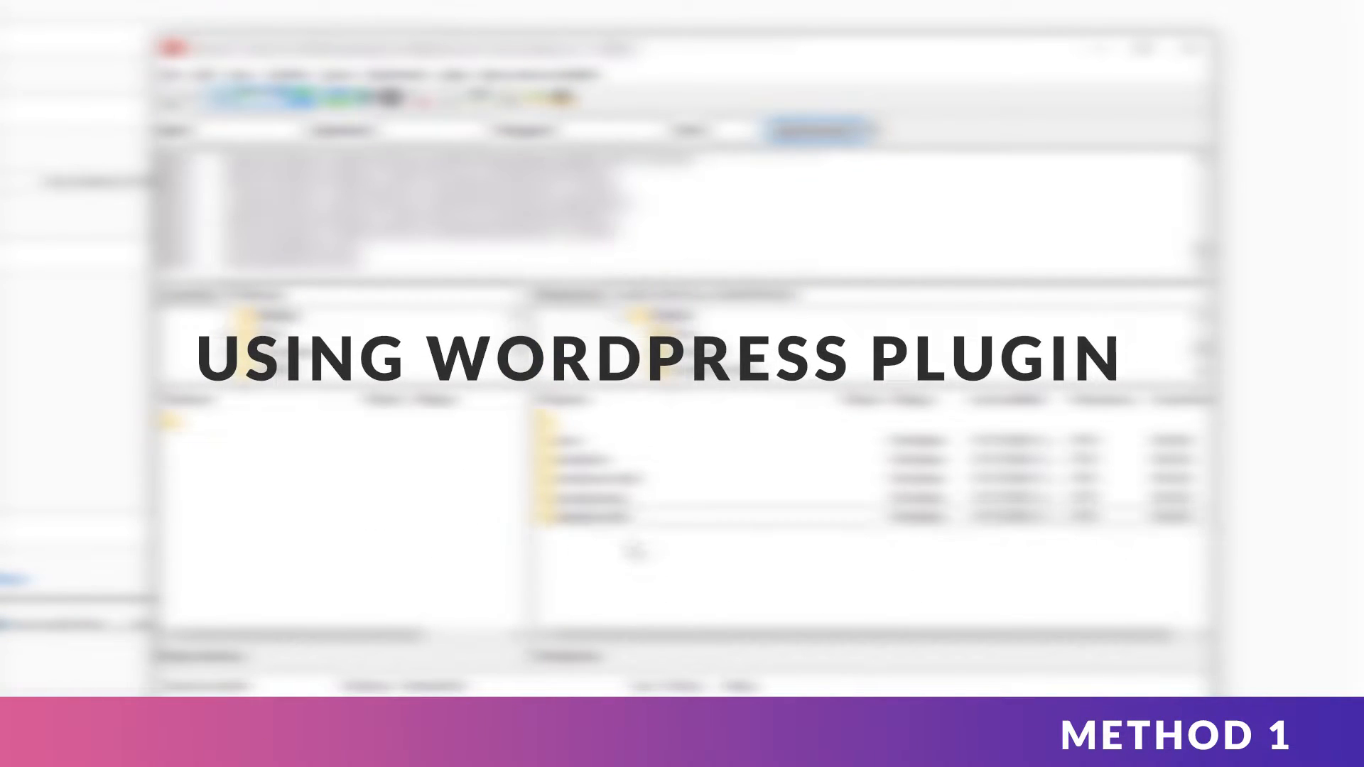
{"action": "left_click", "coordinate": [628, 517]}
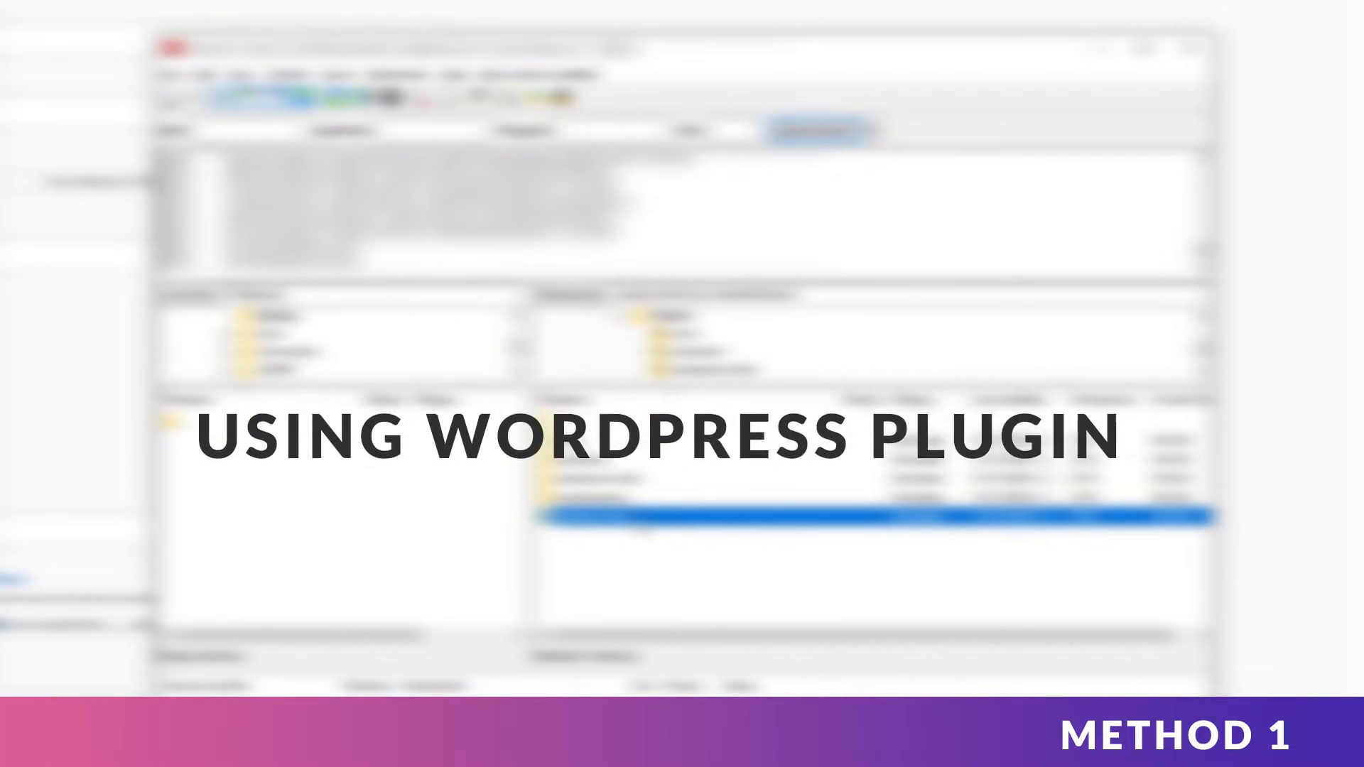
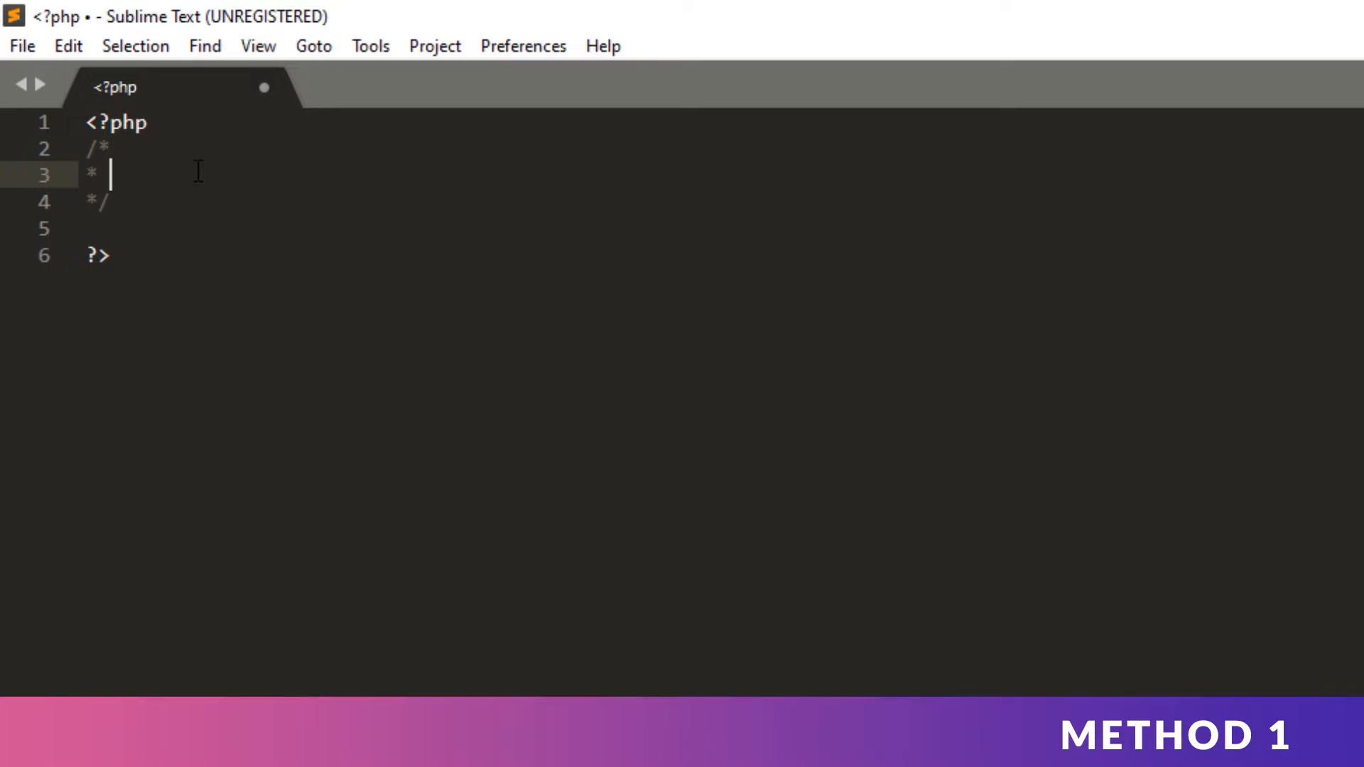
- In Sublime Text, complete the PHP header comment with "Template Name: New Page Template"
{"action": "type", "text": "T"}
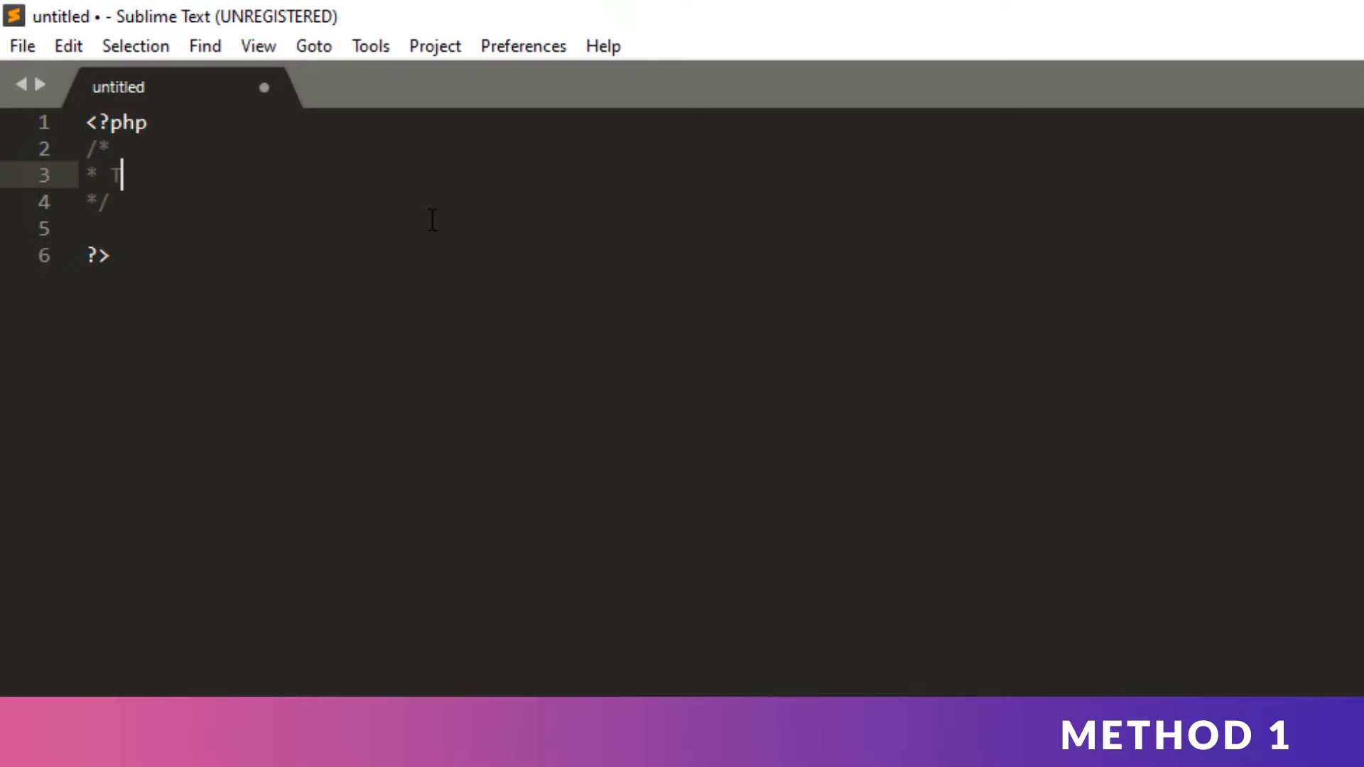
{"action": "type", "text": "emplate "}
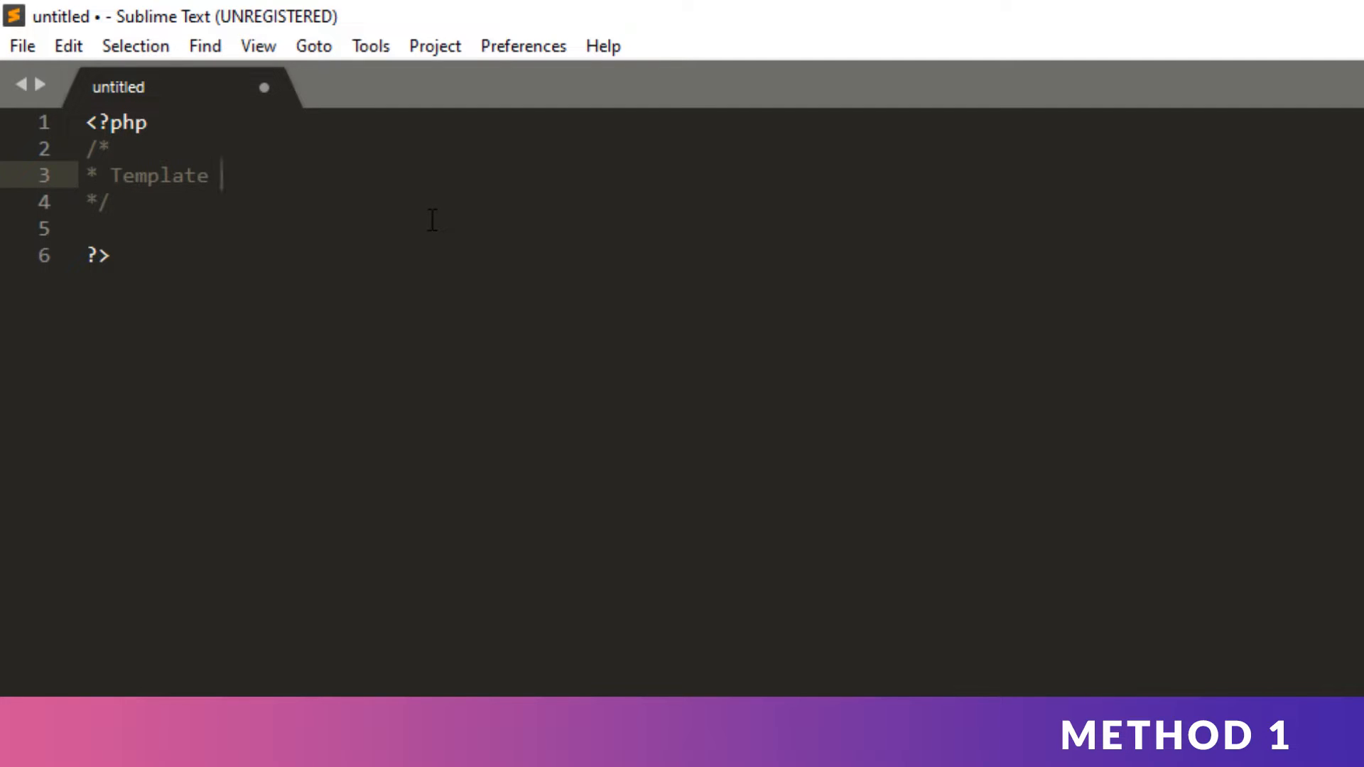
{"action": "type", "text": "Name: "}
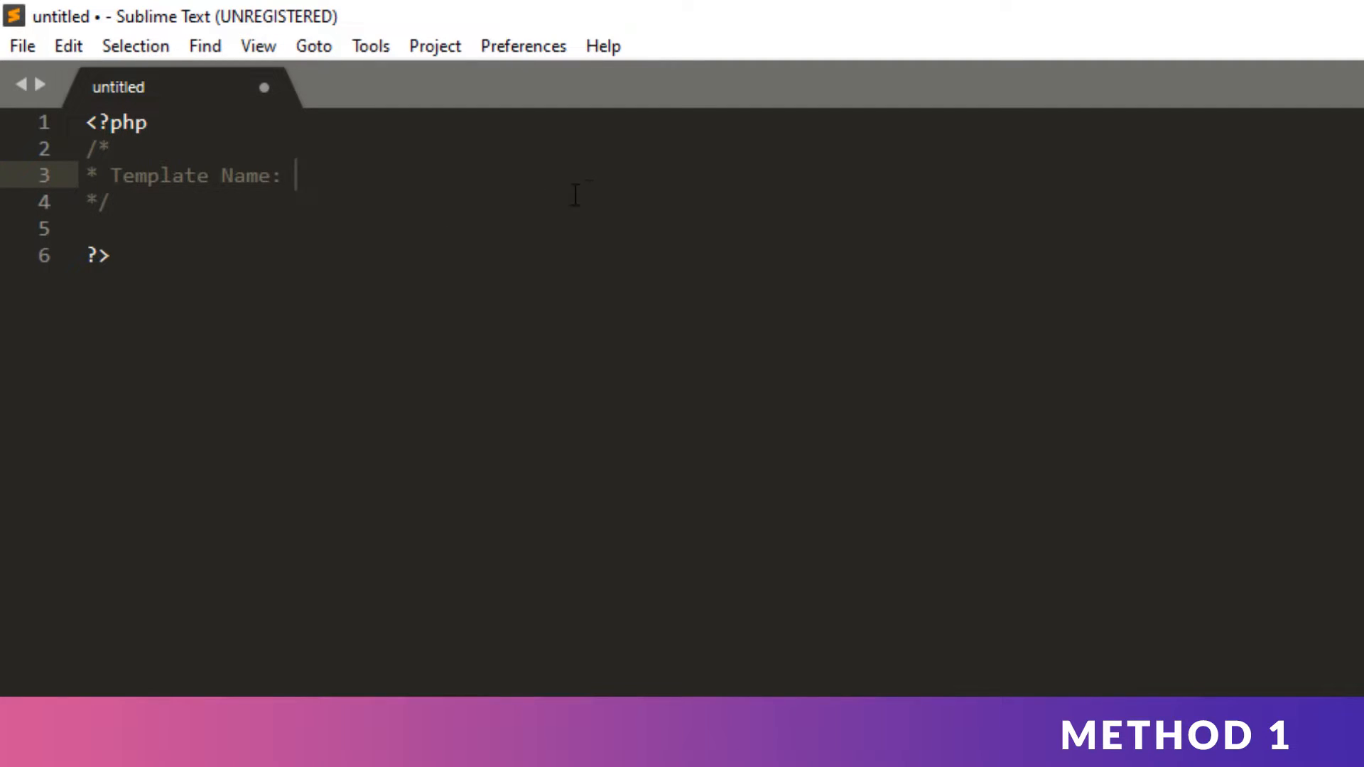
{"action": "type", "text": "New Page Template"}
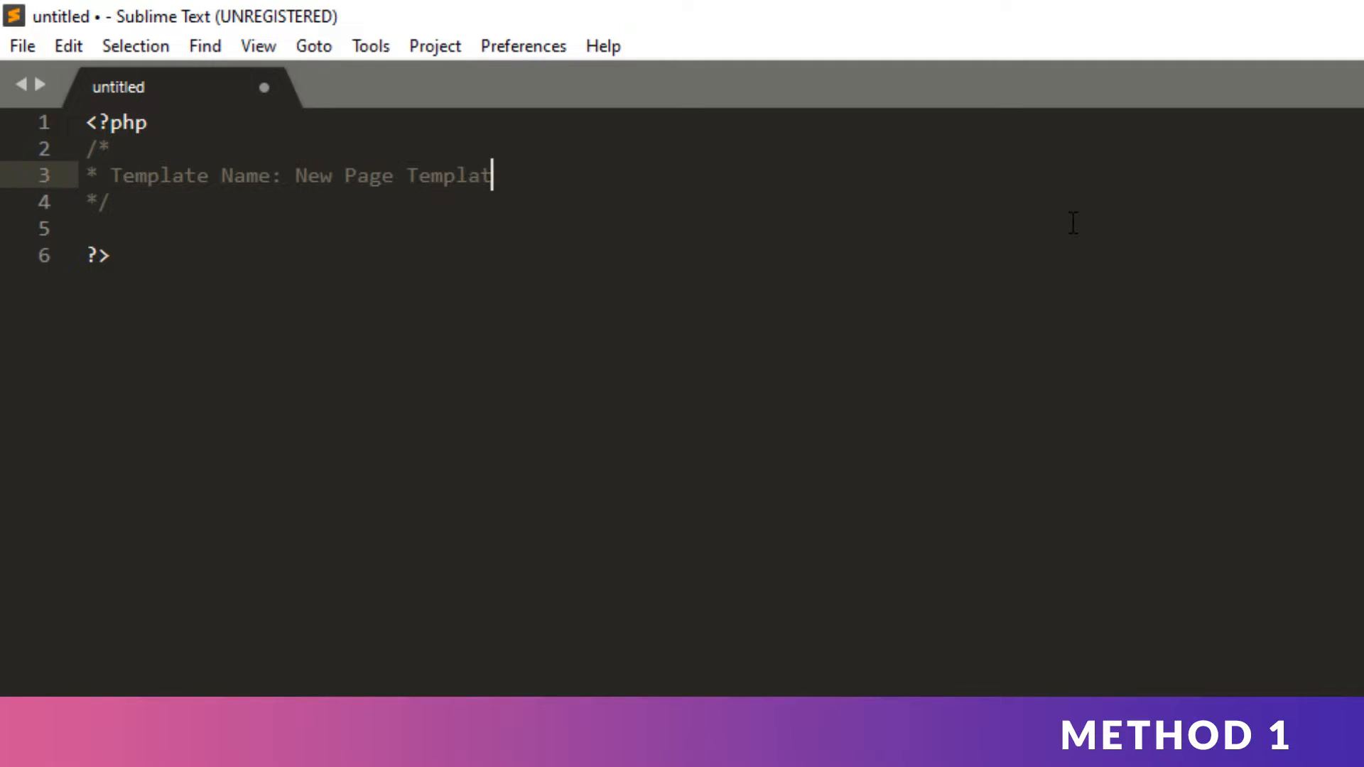
- Add a get_header(); call on its own line below the template header comment
{"action": "left_click", "coordinate": [260, 208]}
{"action": "left_click", "coordinate": [222, 219]}
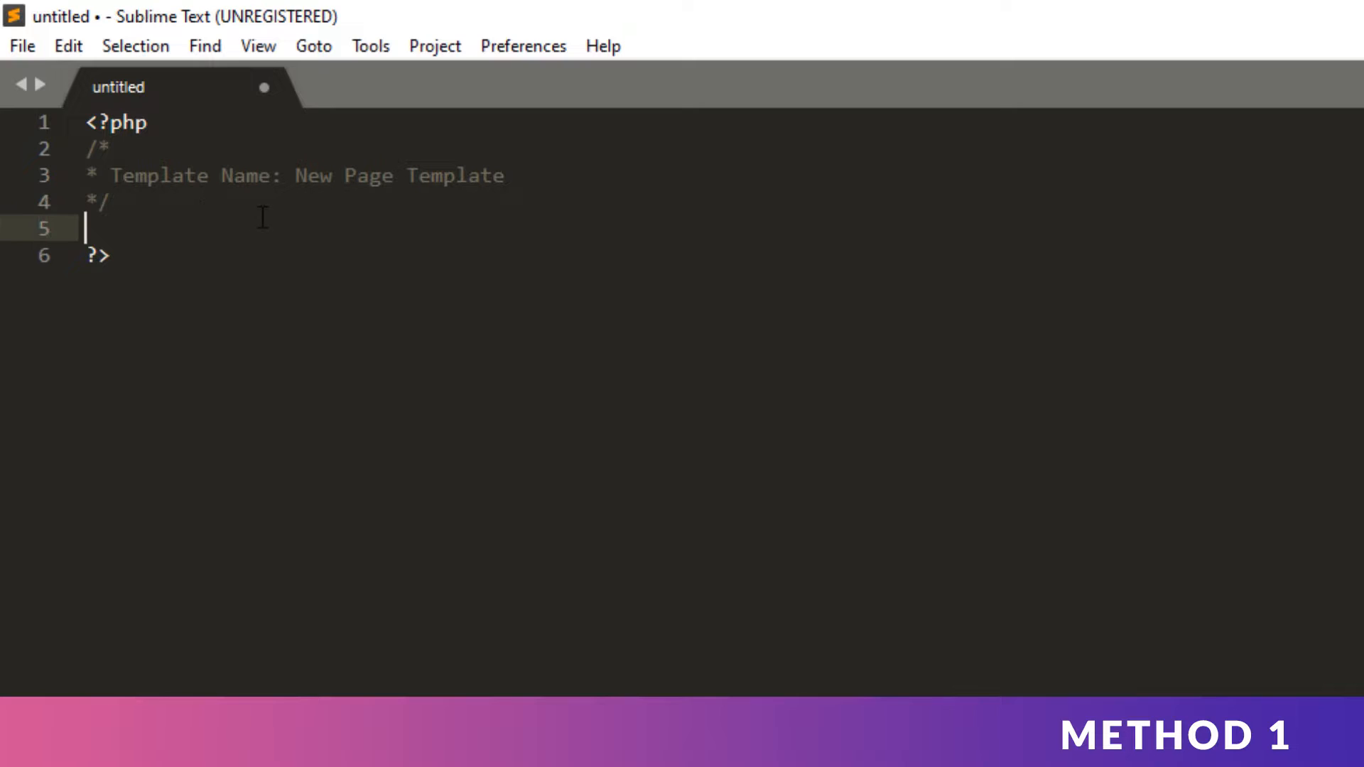
{"action": "key", "text": "Return"}
{"action": "type", "text": "get_header"}
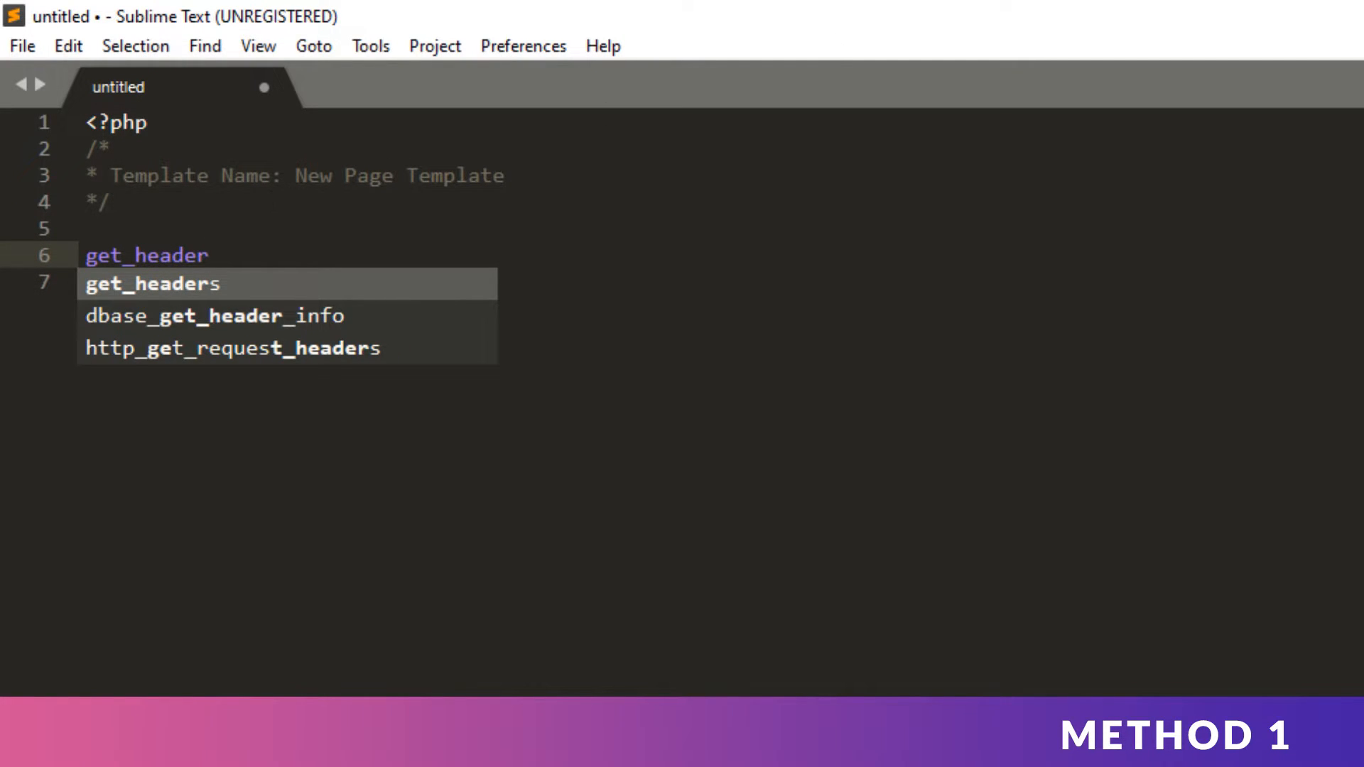
{"action": "type", "text": "();"}
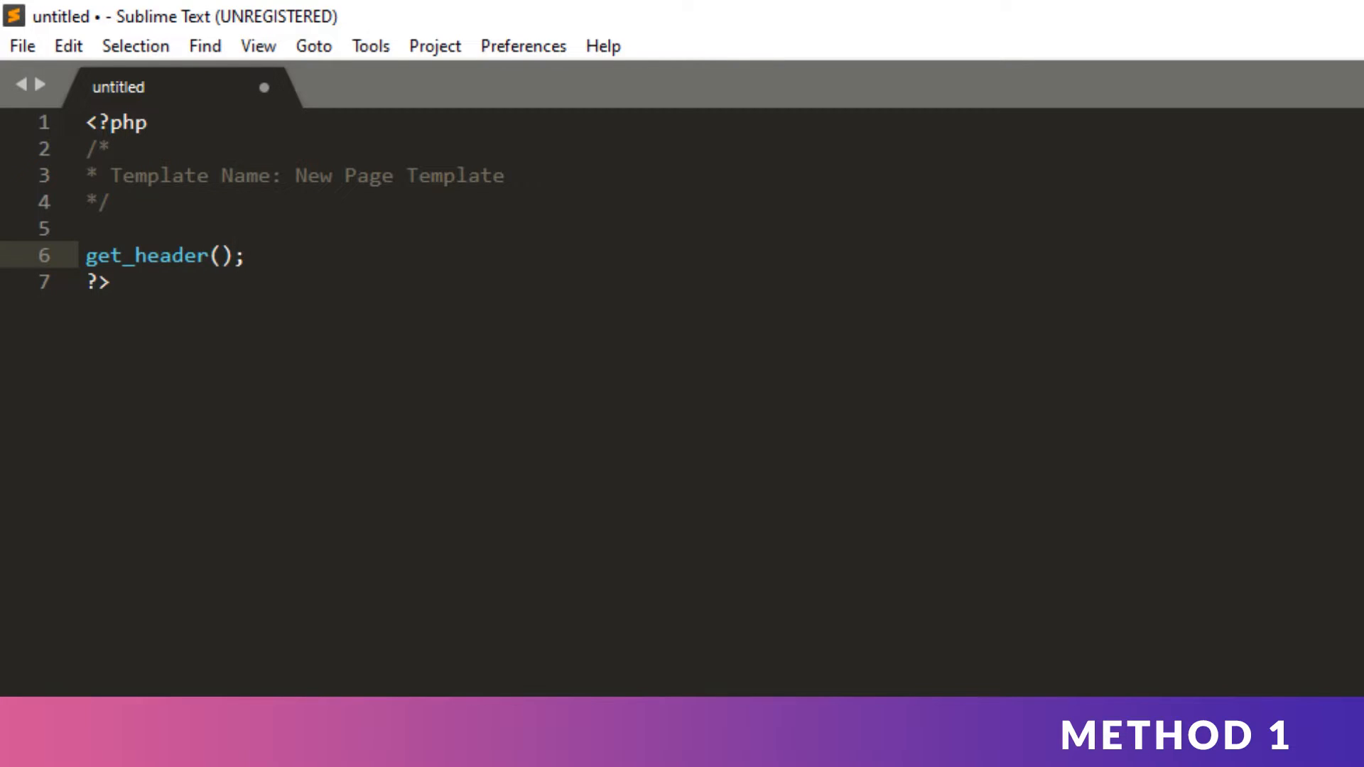
- Add a get_footer(); call below get_header(); before the closing PHP tag, leaving blank lines between the two calls
{"action": "key", "text": "Return"}
{"action": "key", "text": "Return"}
{"action": "key", "text": "Return"}
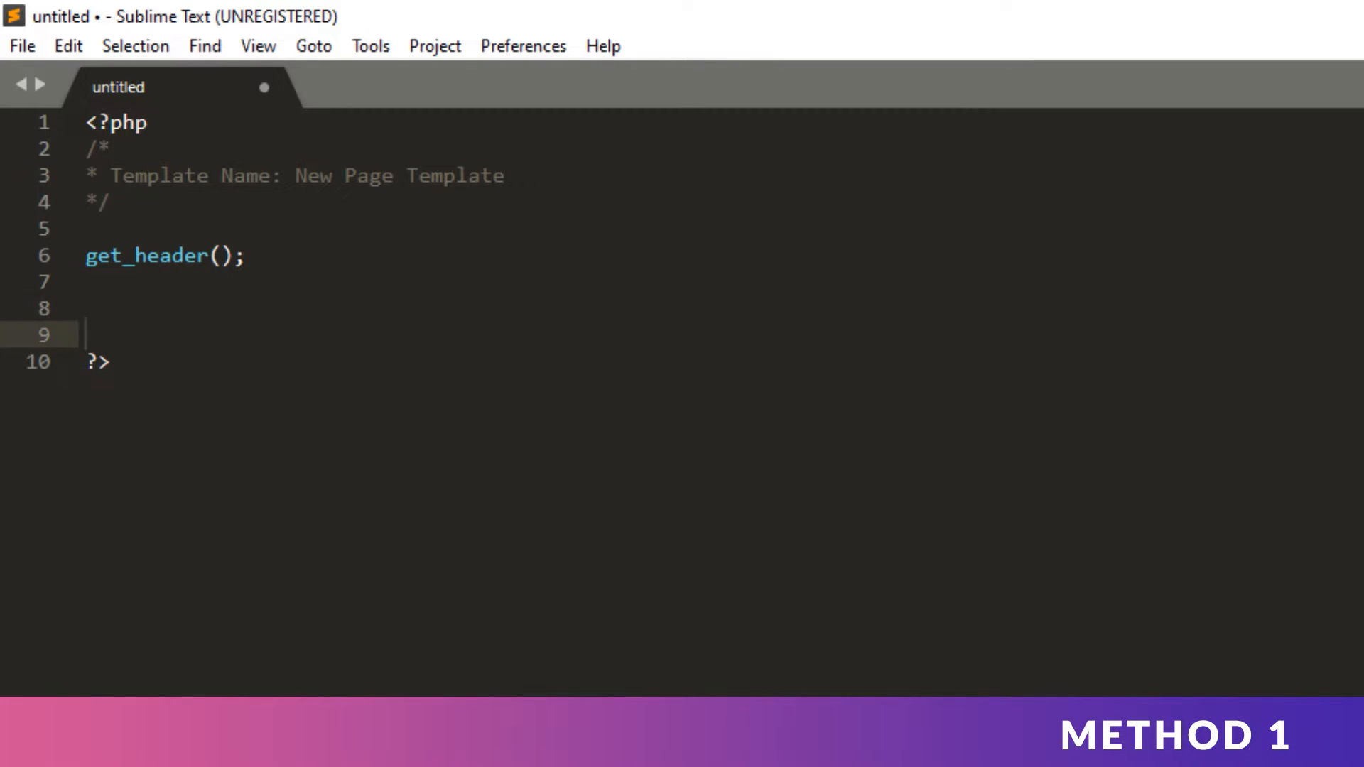
{"action": "type", "text": "get_f"}
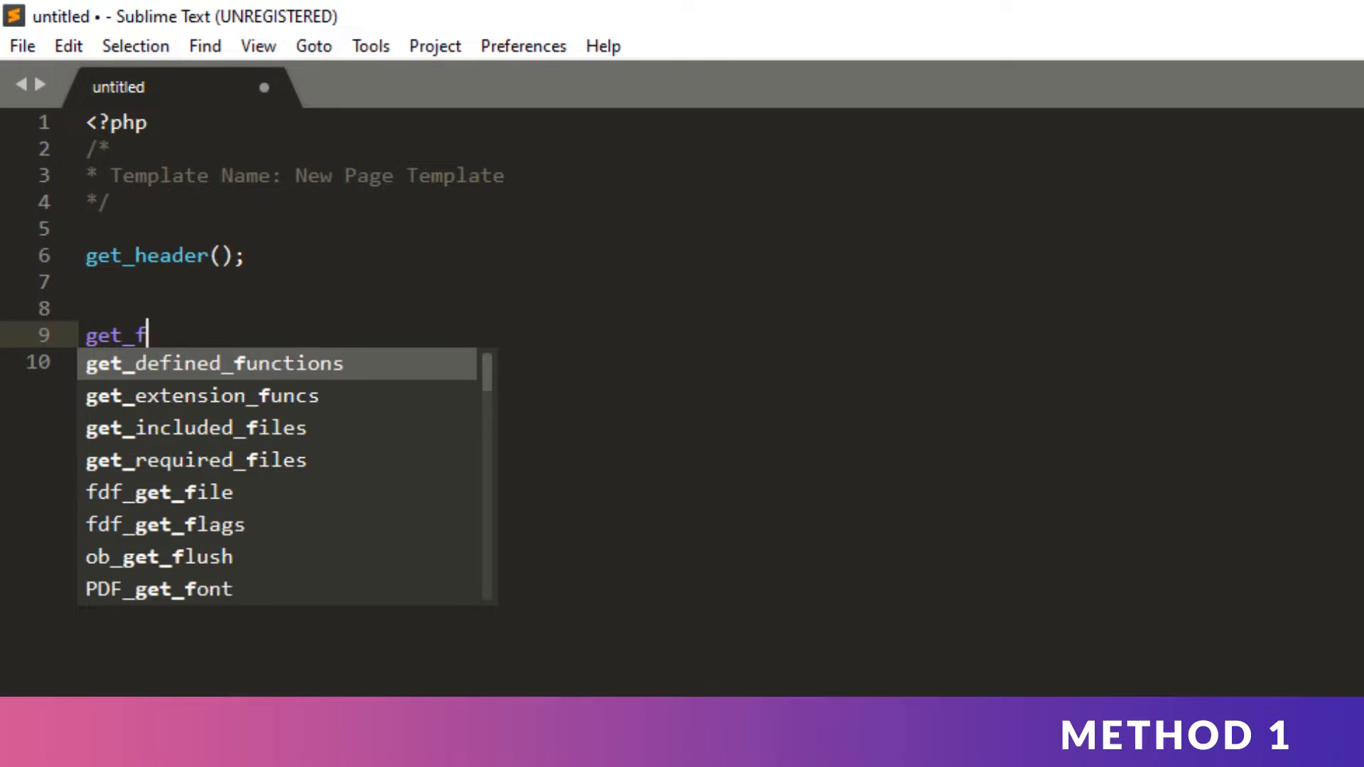
{"action": "type", "text": "ooter()"}
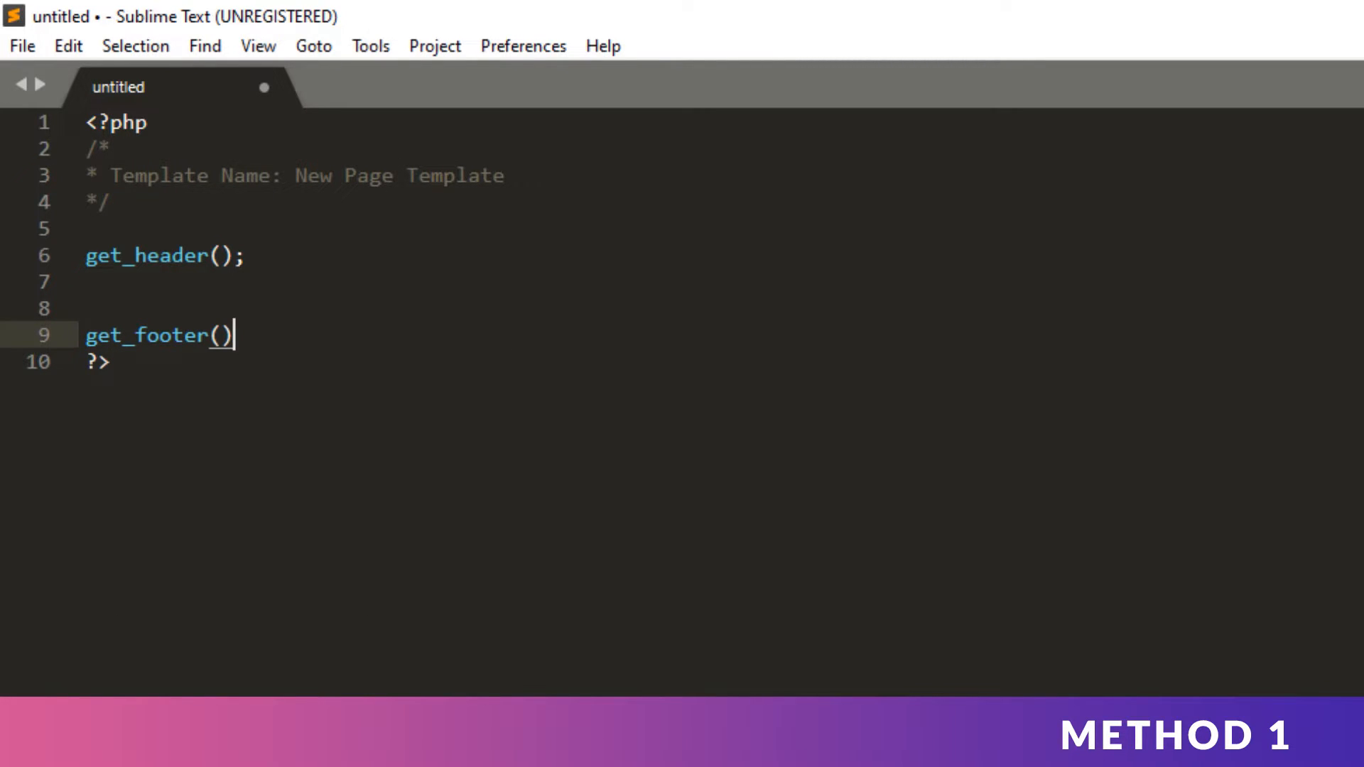
{"action": "type", "text": ";"}
{"action": "key", "text": "Return"}
- Insert a the_content(); call on its own line between the get_header(); and get_footer(); calls
{"action": "left_click", "coordinate": [302, 285]}
{"action": "key", "text": "Return"}
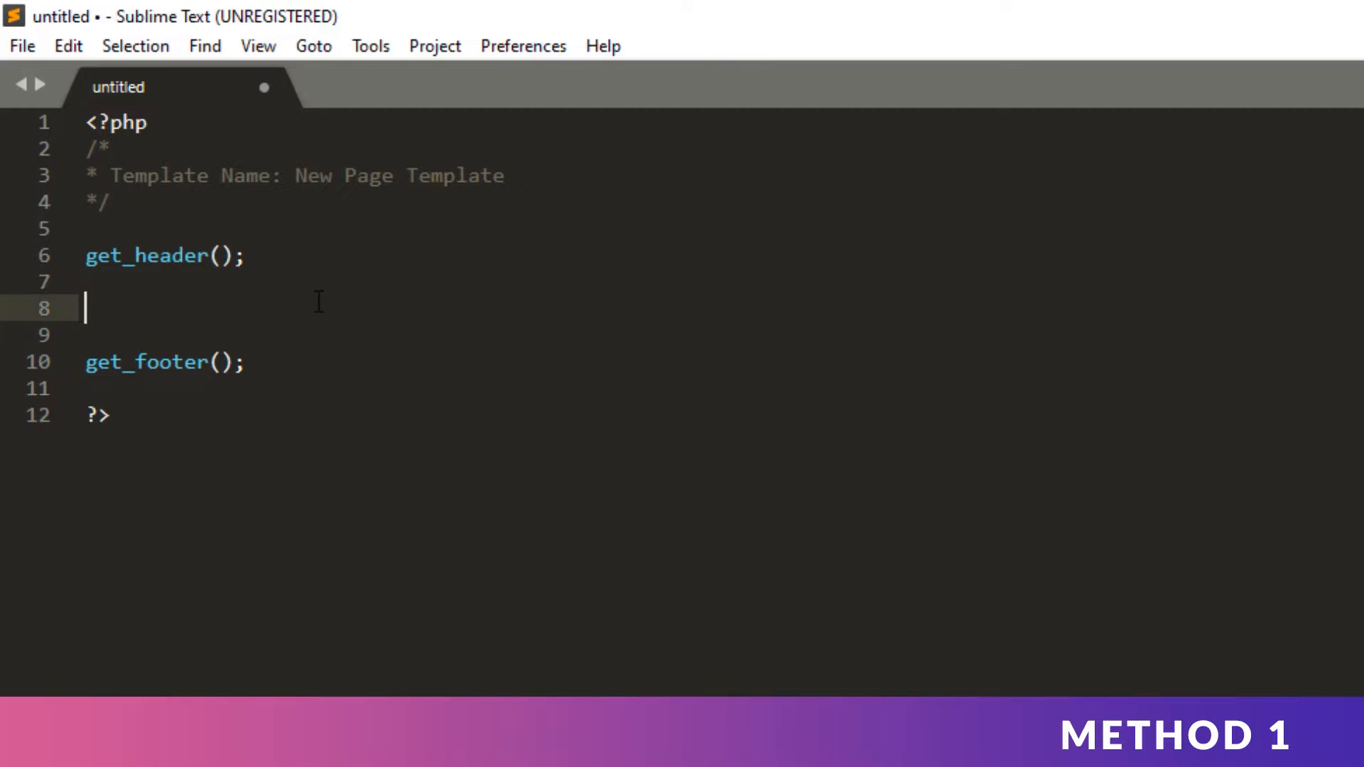
{"action": "type", "text": "the"}
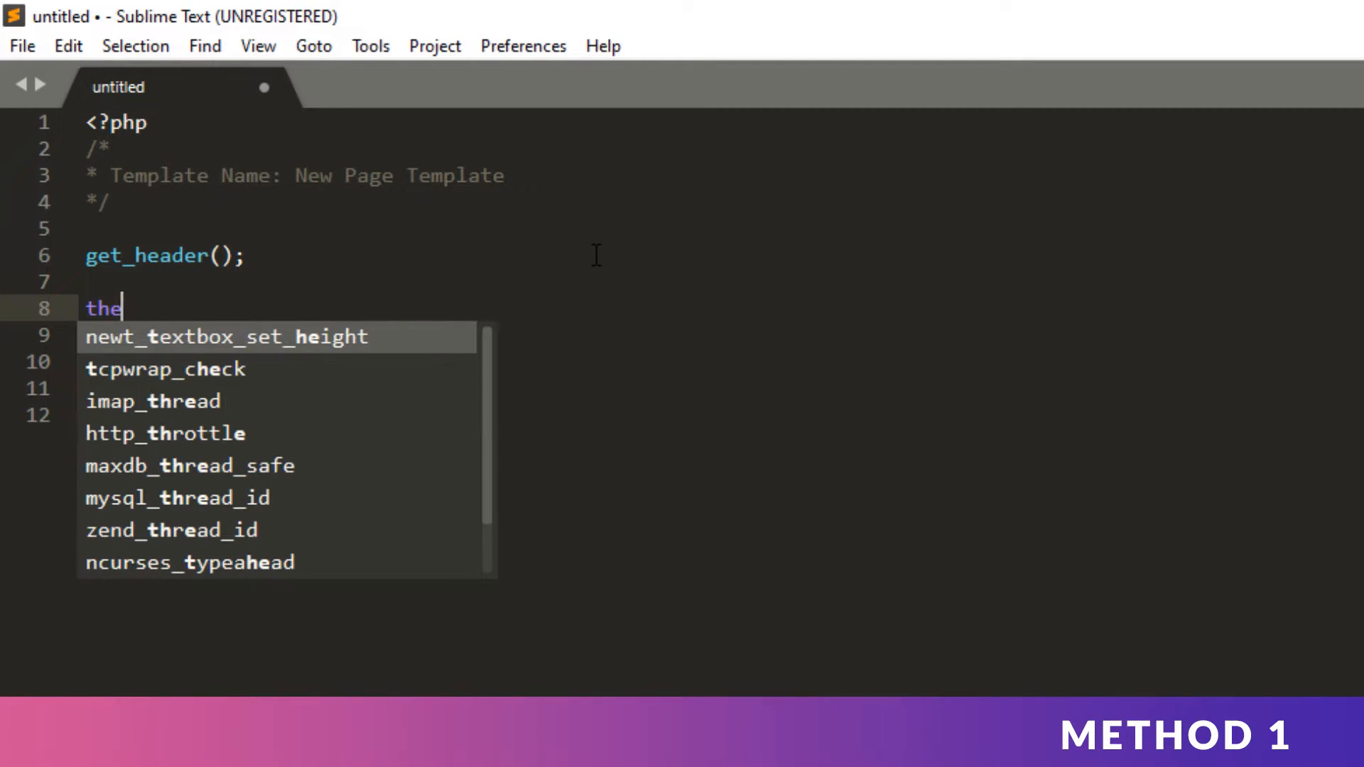
{"action": "type", "text": "_content"}
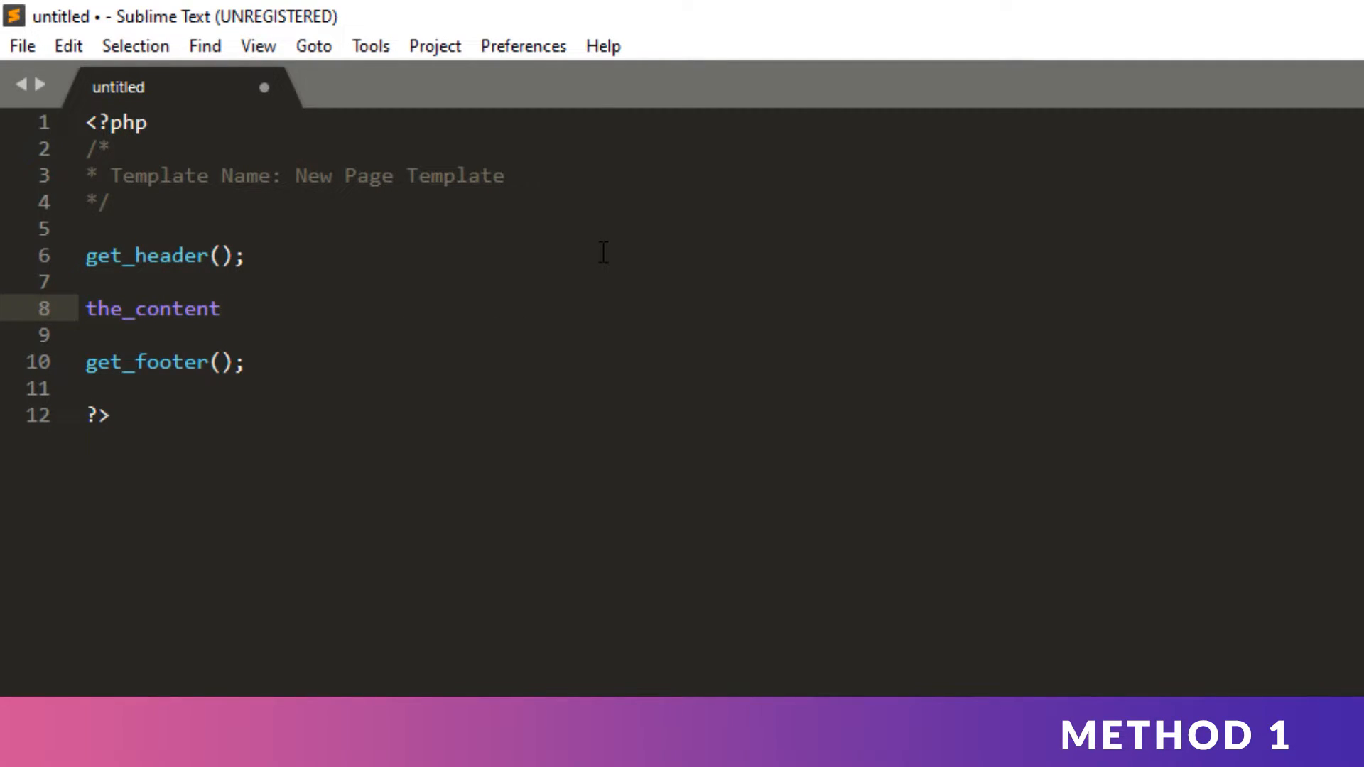
{"action": "type", "text": "();"}
{"action": "left_click", "coordinate": [381, 277]}
- Save the file as new-page-template with the PHP file type in the Backup folder on drive D:
{"action": "left_click", "coordinate": [22, 46]}
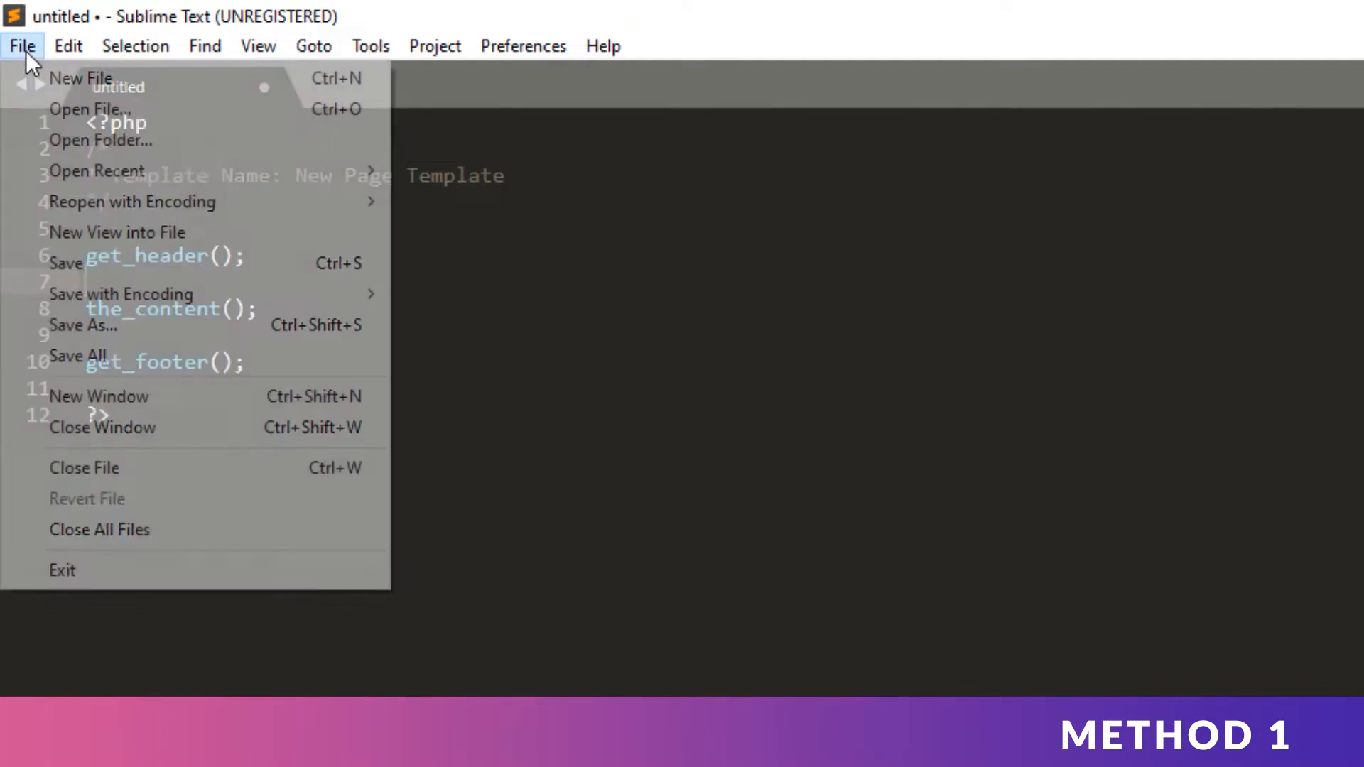
{"action": "left_click", "coordinate": [49, 263]}
{"action": "type", "text": "new-page-te"}
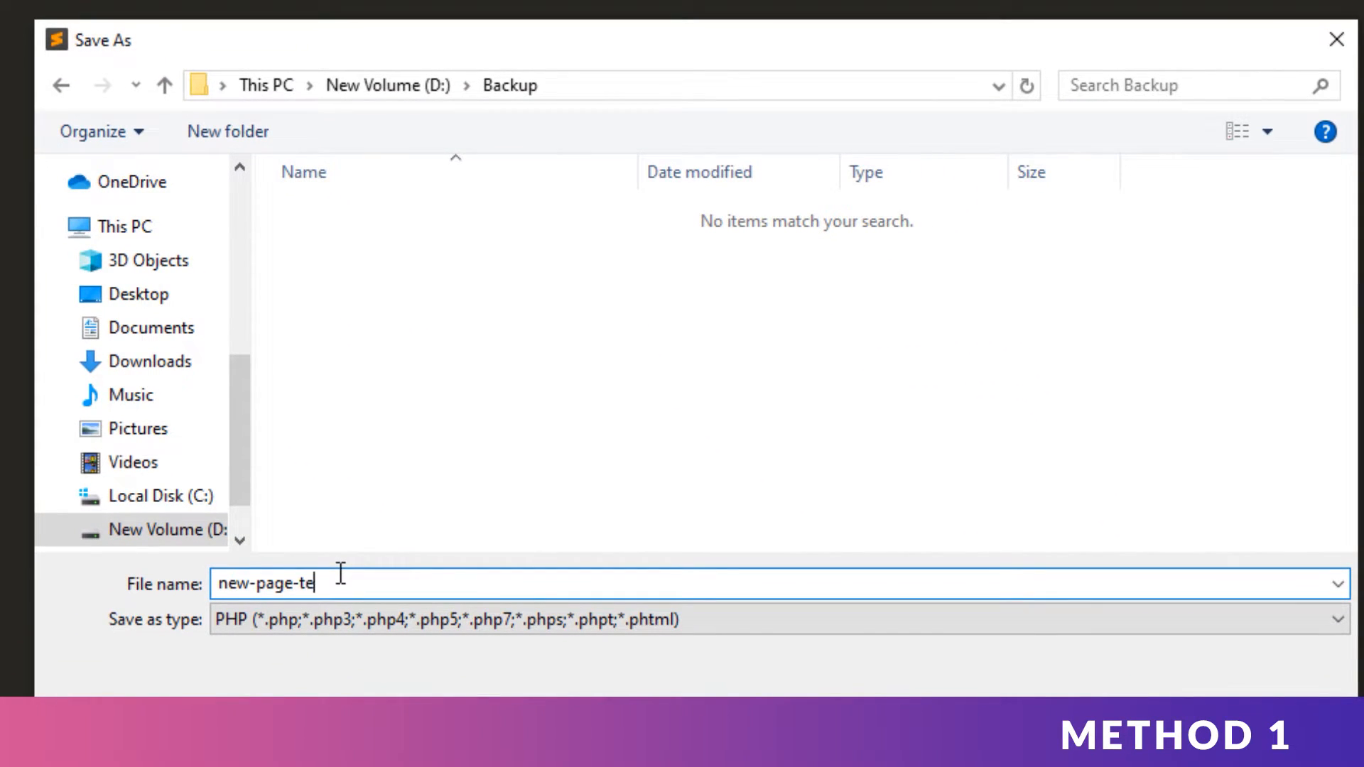
{"action": "type", "text": "mplate"}
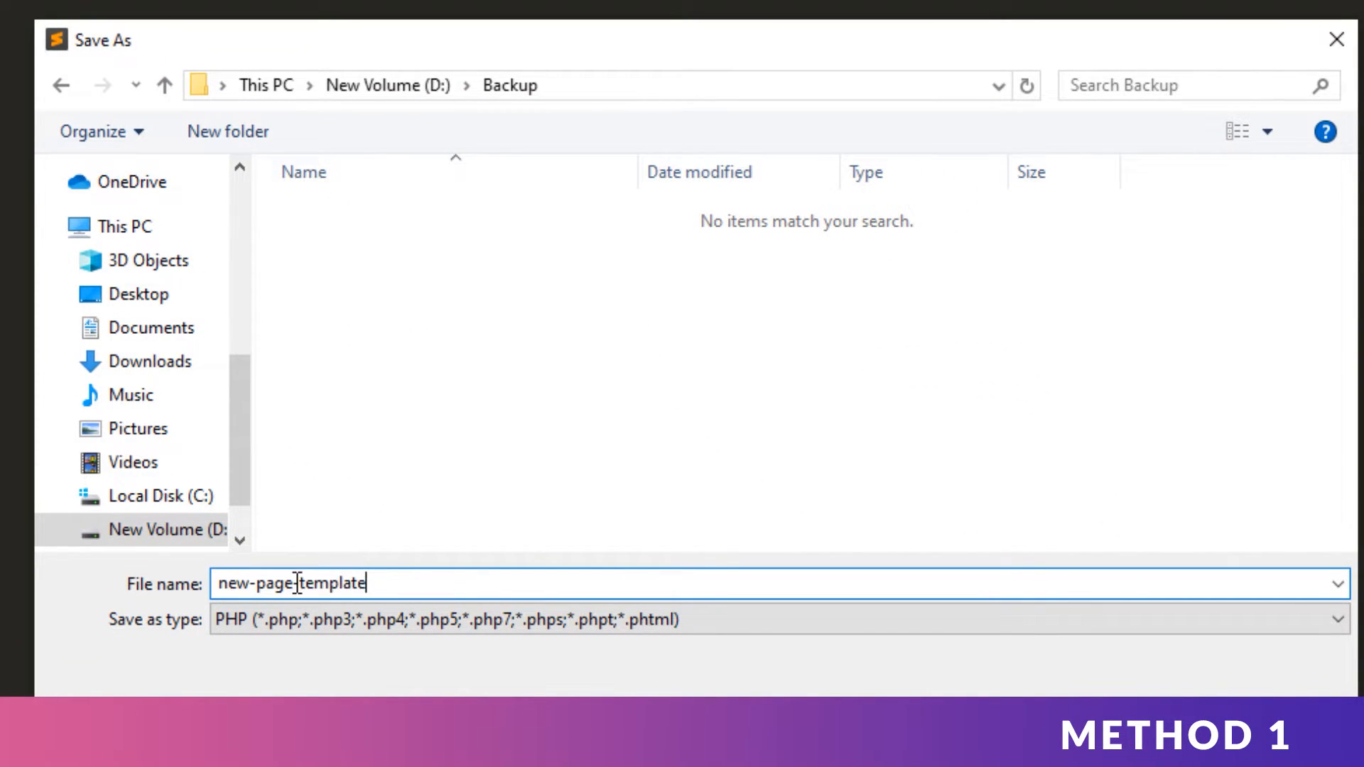
{"action": "left_click", "coordinate": [321, 625]}
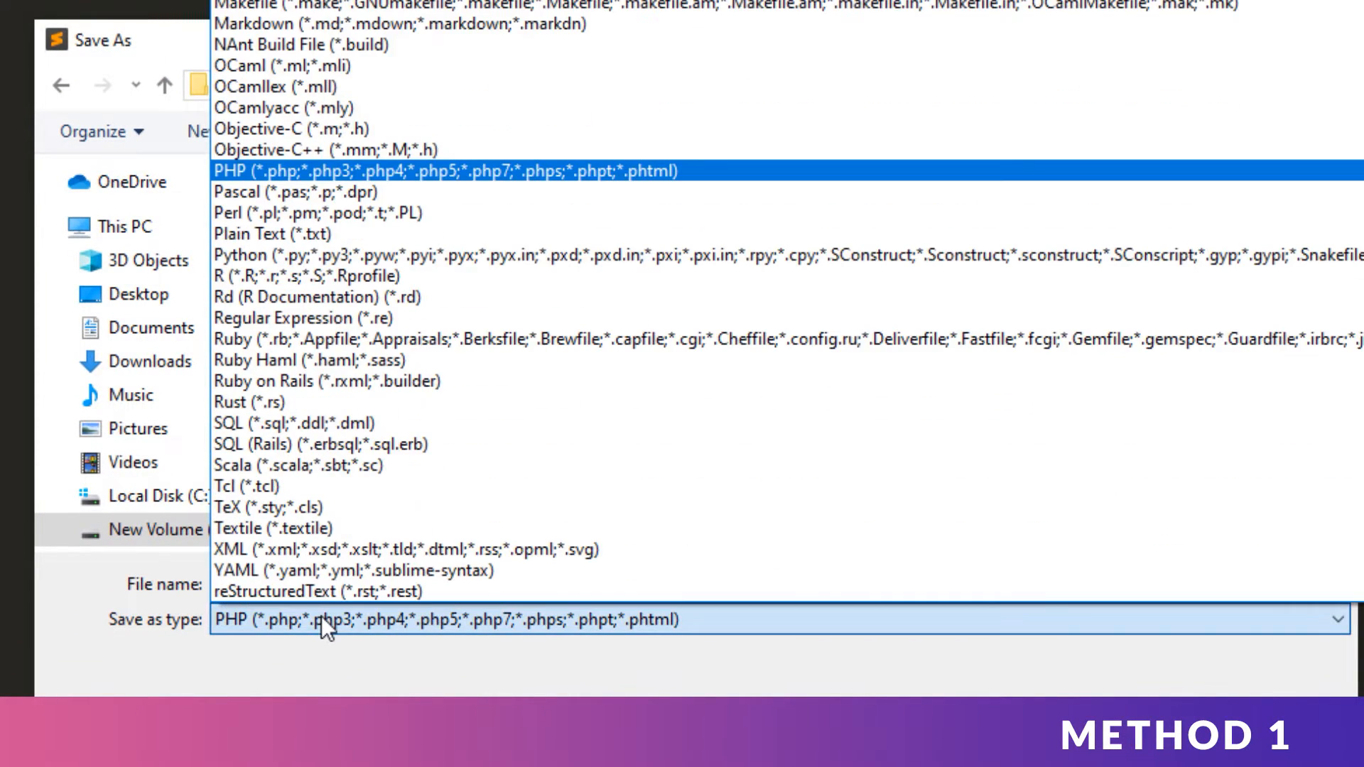
{"action": "left_click", "coordinate": [305, 173]}
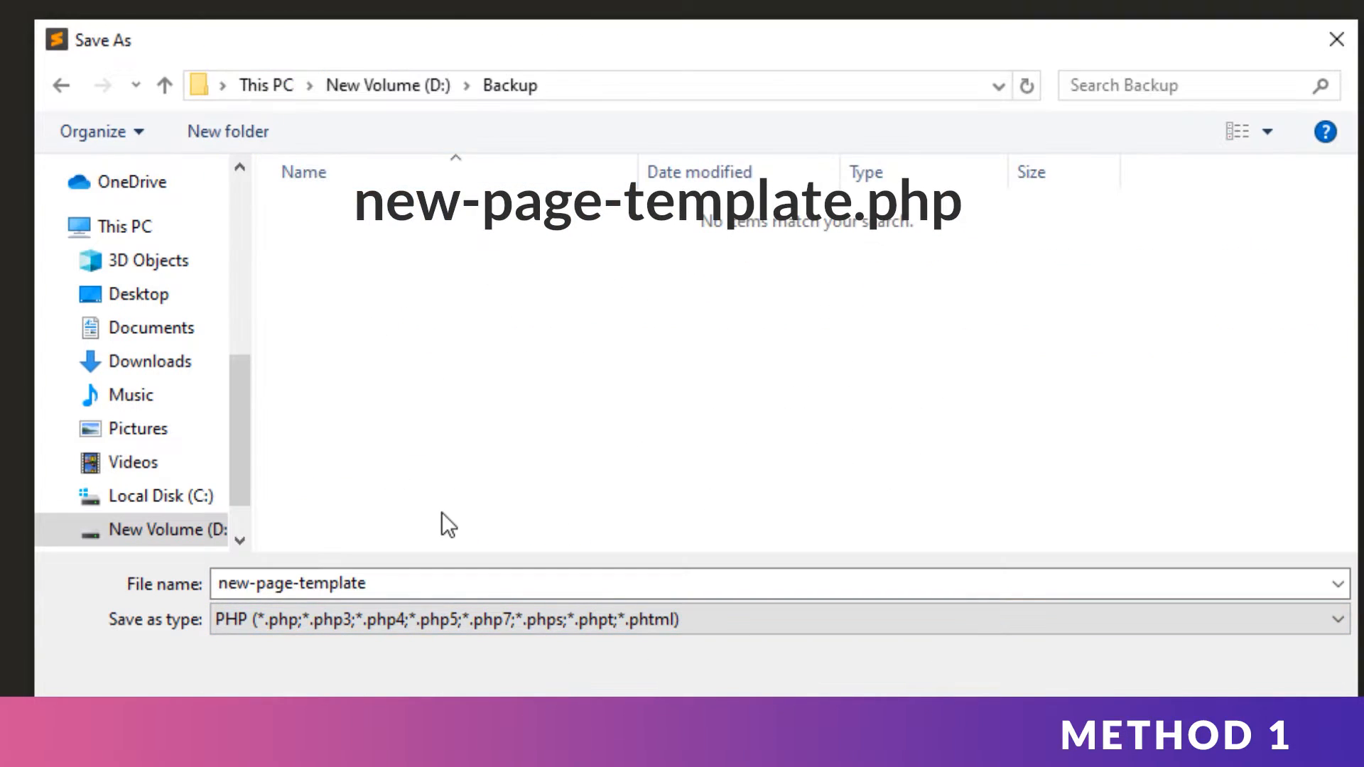
{"action": "left_click", "coordinate": [427, 580]}
{"action": "left_click", "coordinate": [427, 579]}
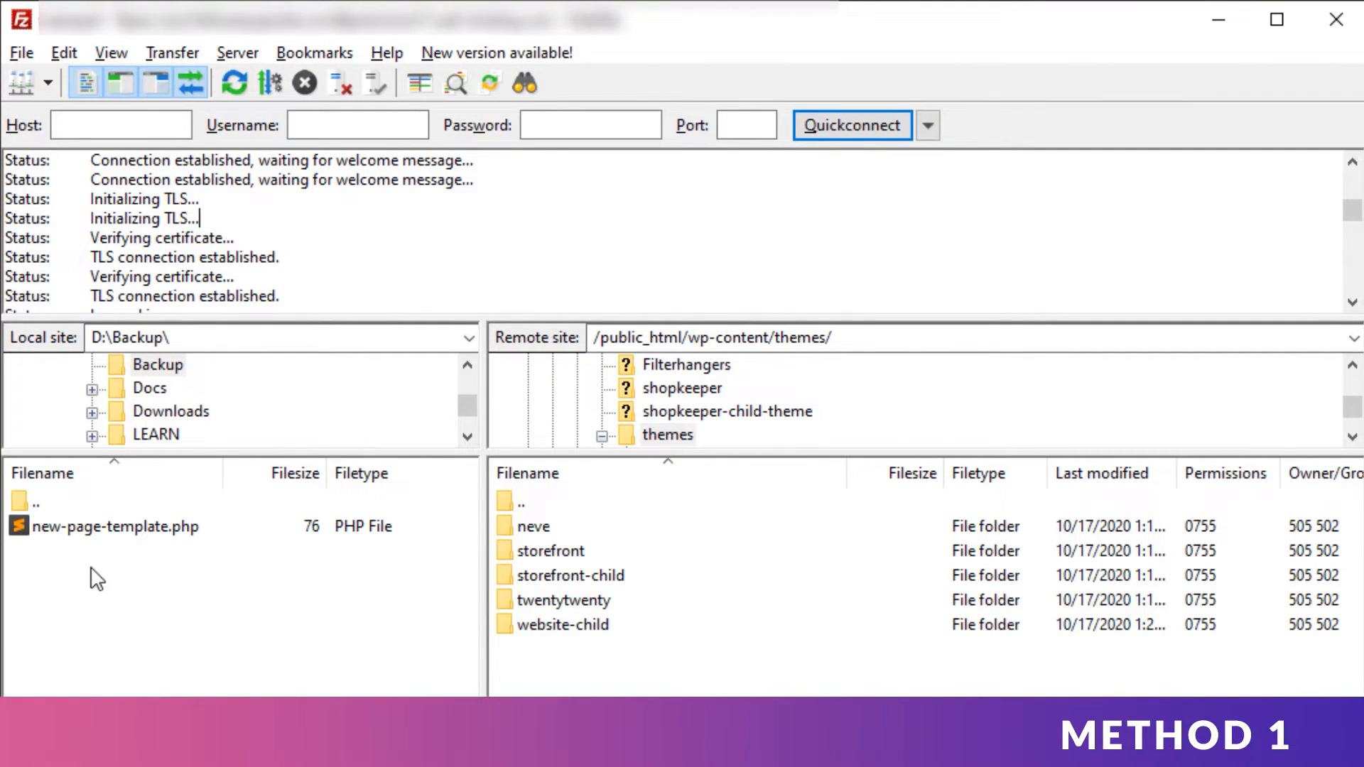
- In FileZilla, upload new-page-template.php from D:\Backup to the remote website-child theme folder
{"action": "left_click", "coordinate": [116, 533]}
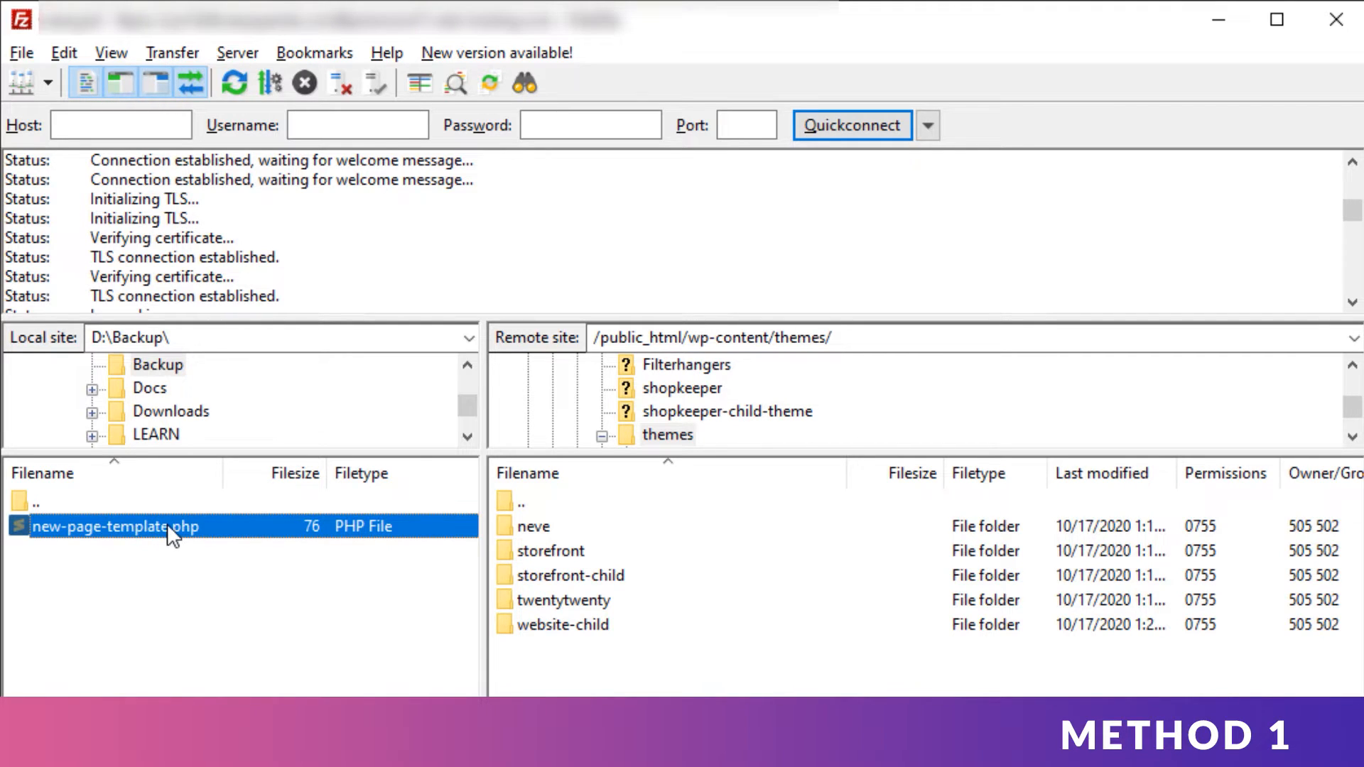
{"action": "left_click_drag", "start_coordinate": [168, 523], "coordinate": [627, 621]}
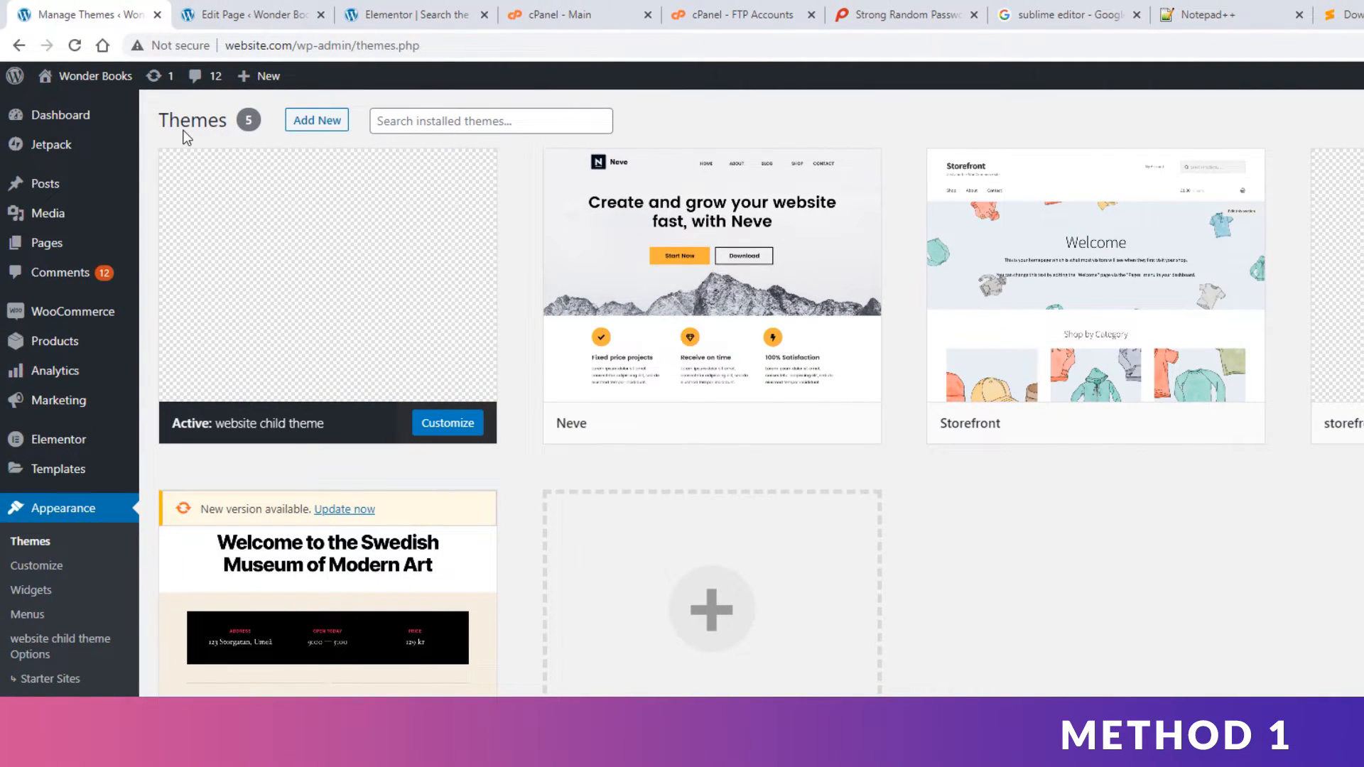
- In the browser, reload the Search the Bookstore page editor, assign the New Page Template template and update the page
{"action": "left_click", "coordinate": [216, 11]}
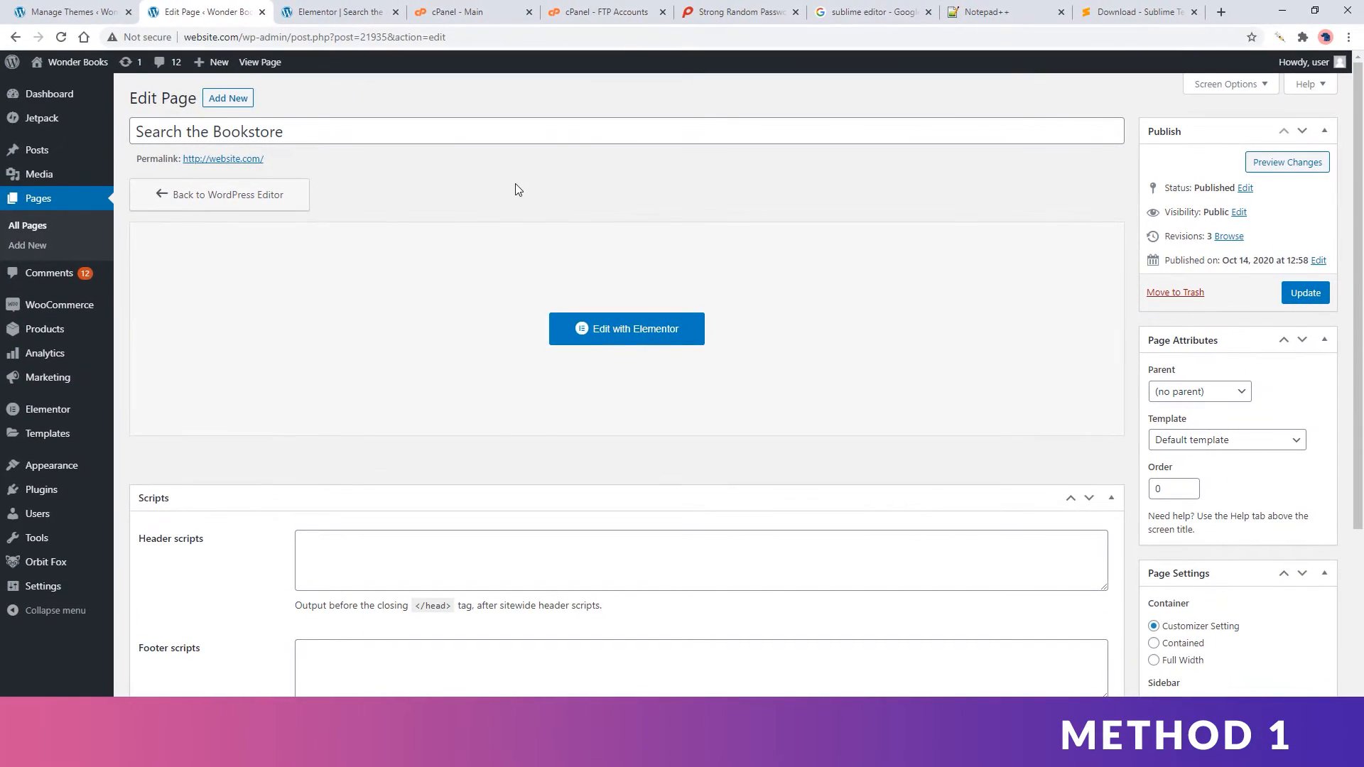
{"action": "left_click", "coordinate": [61, 37]}
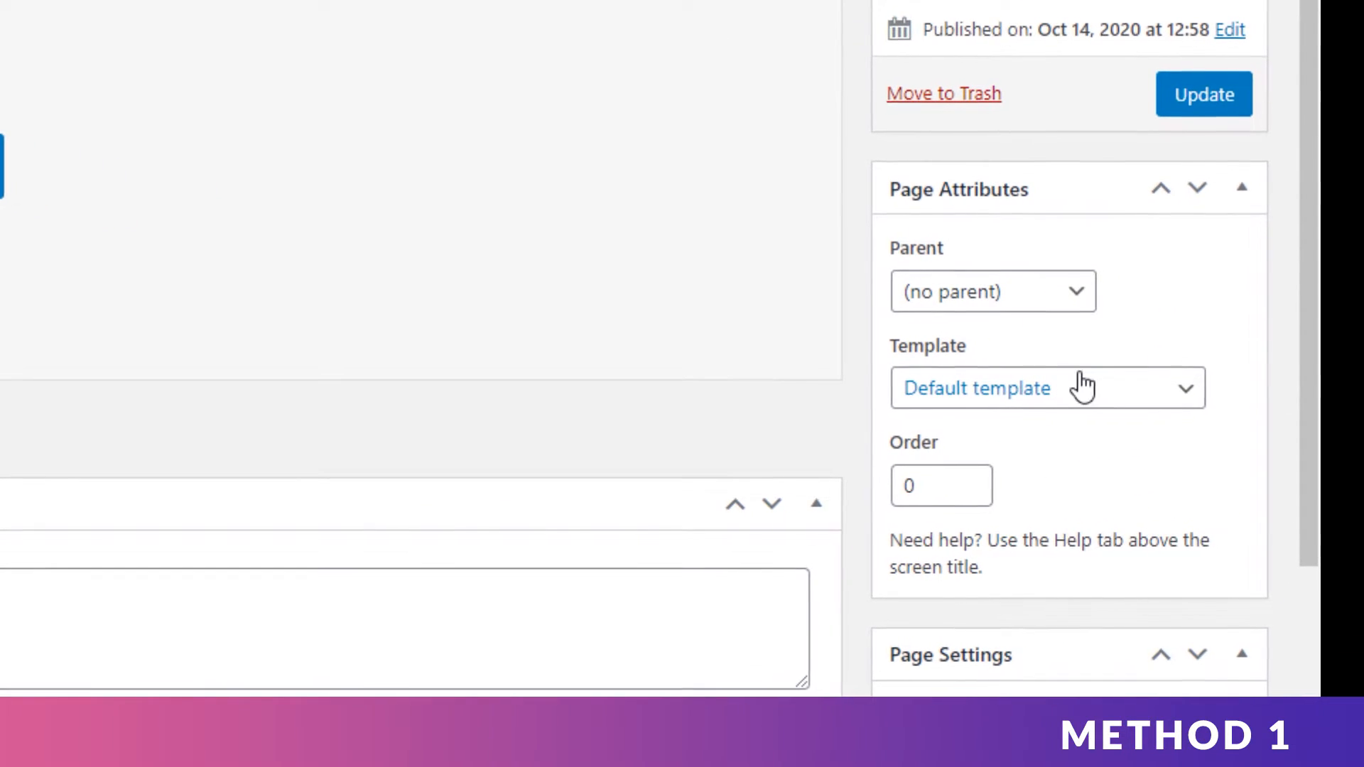
{"action": "left_click", "coordinate": [1249, 440]}
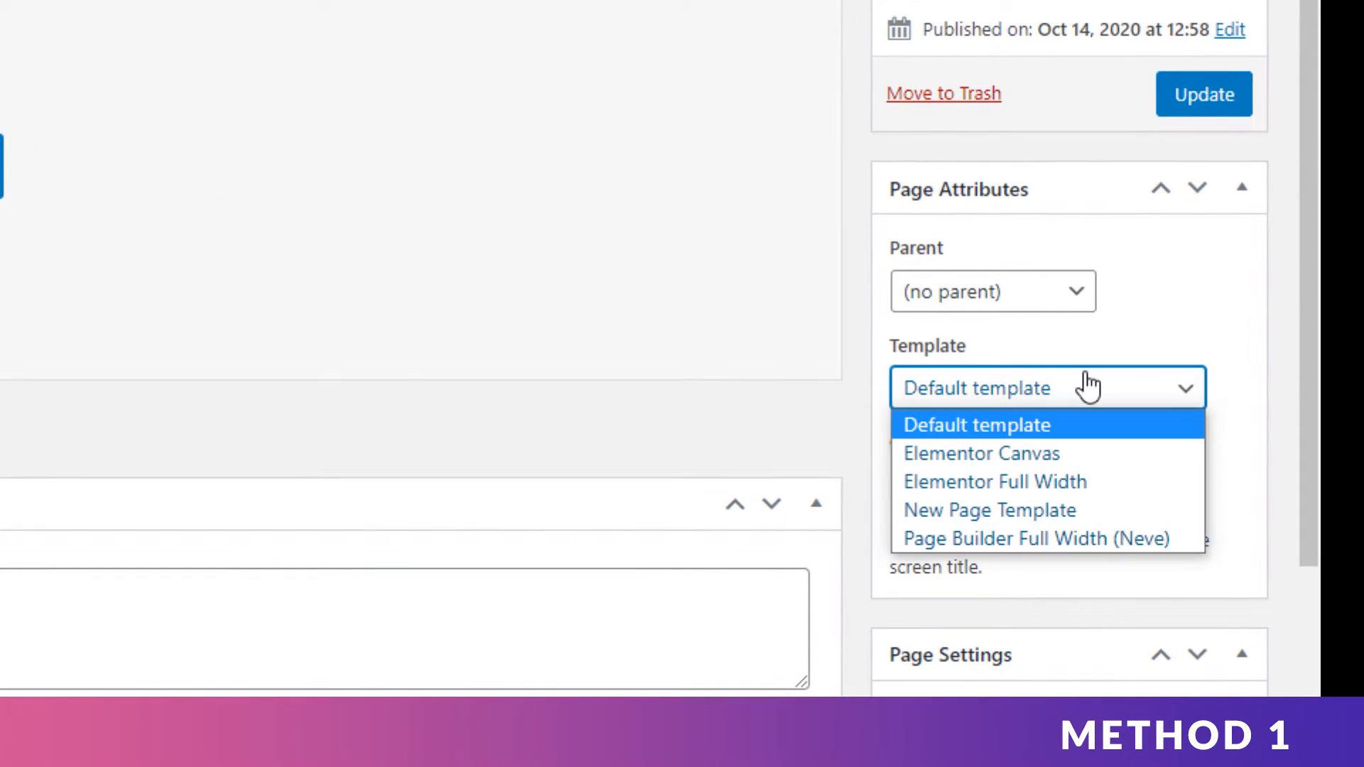
{"action": "left_click", "coordinate": [1101, 506]}
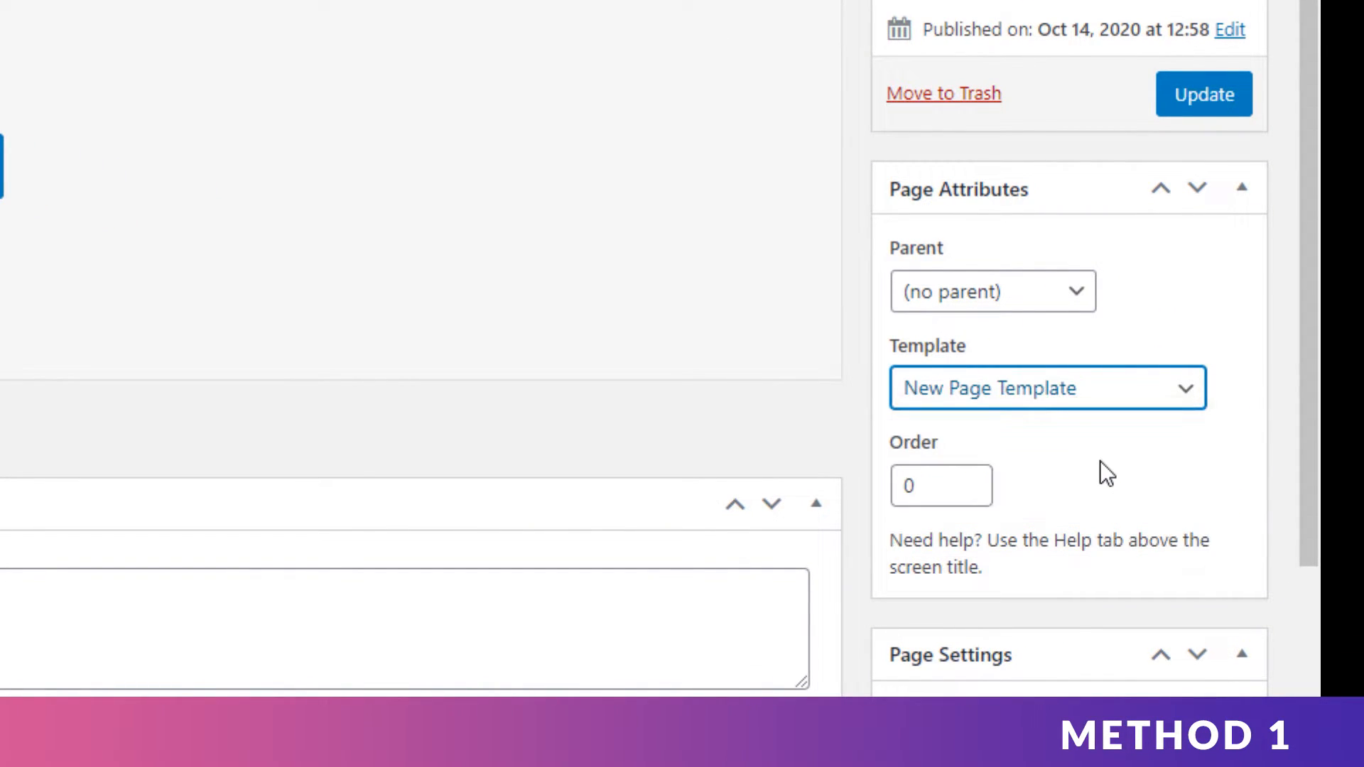
{"action": "left_click", "coordinate": [1201, 99]}
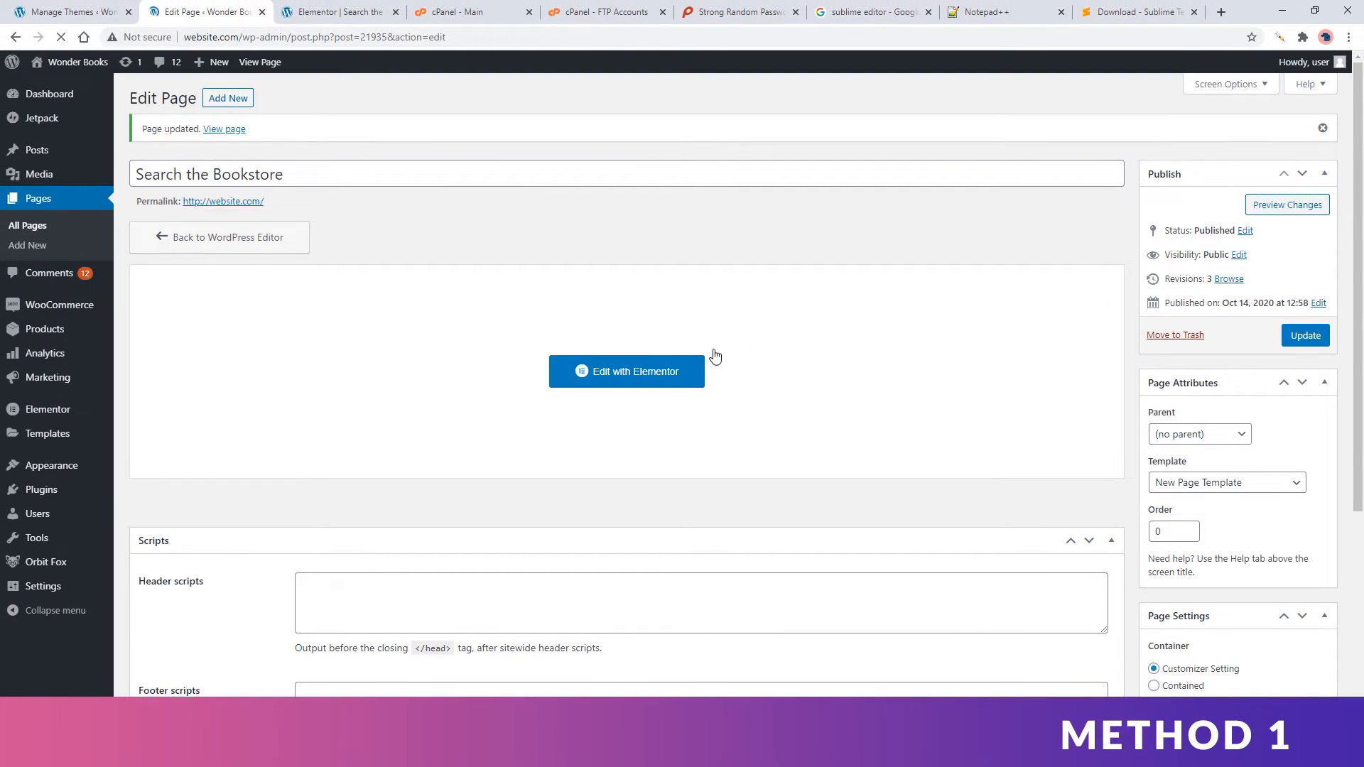
- Open the Search the Bookstore page in Elementor in a separate browser tab and look over its header and content sections
{"action": "right_click", "coordinate": [681, 372]}
{"action": "left_click", "coordinate": [702, 380]}
{"action": "left_click", "coordinate": [314, 11]}
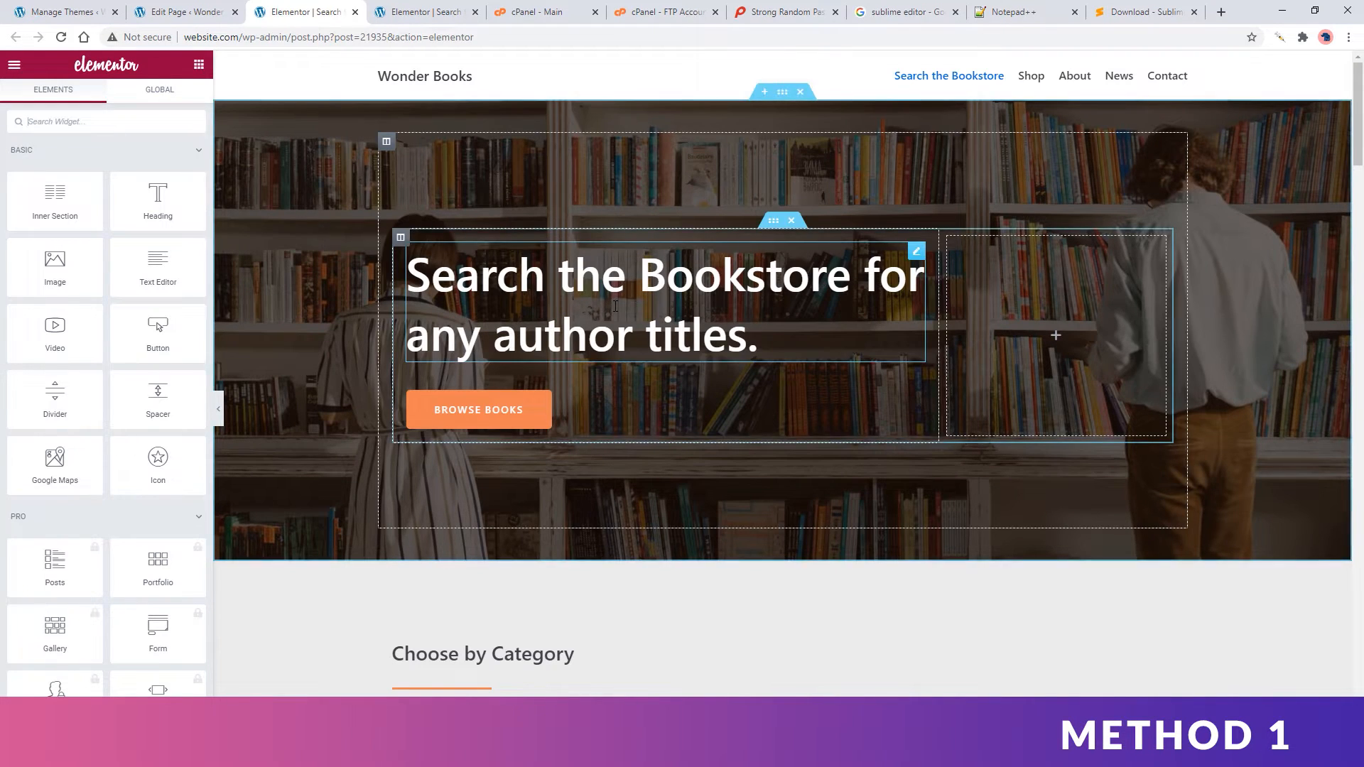
{"action": "left_click", "coordinate": [757, 334]}
{"action": "scroll", "coordinate": [494, 292], "scroll_direction": "down", "scroll_amount": 4}
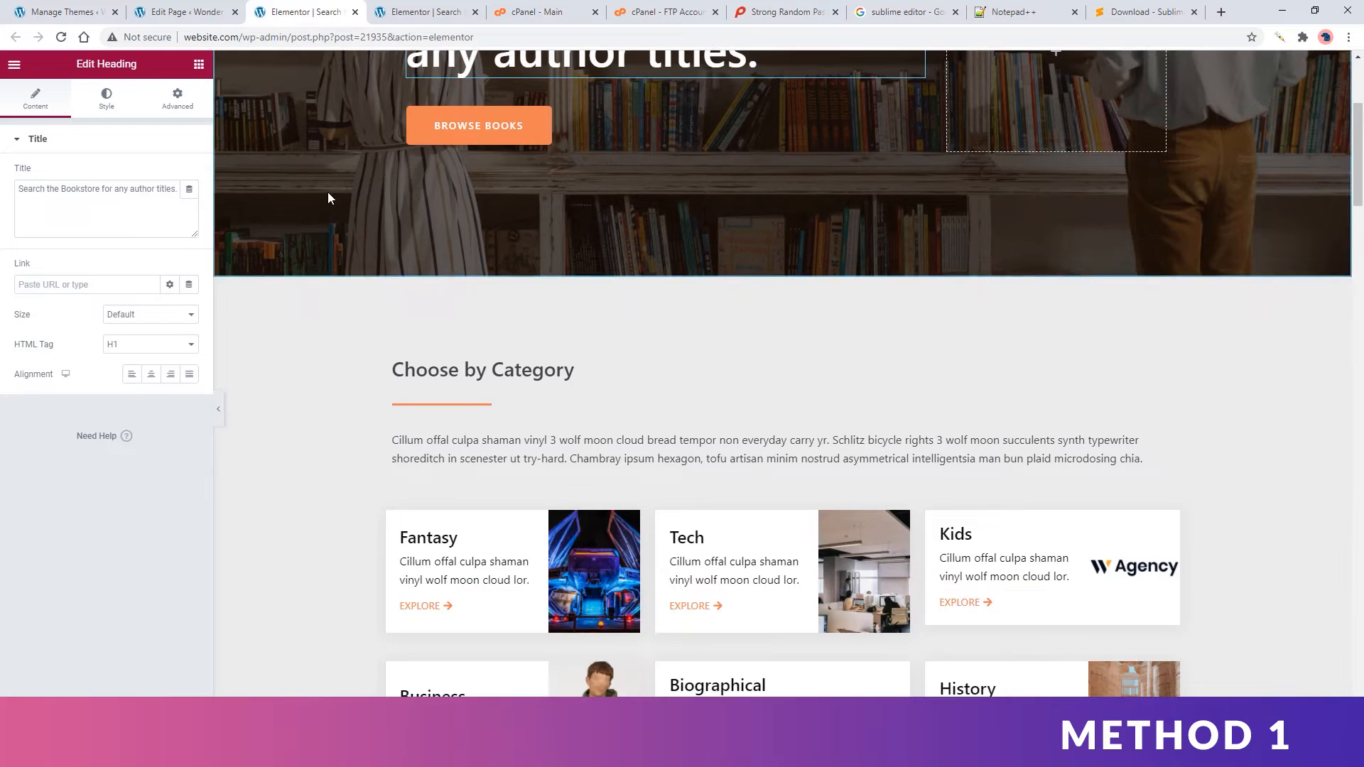
{"action": "scroll", "coordinate": [493, 292], "scroll_direction": "up", "scroll_amount": 4}
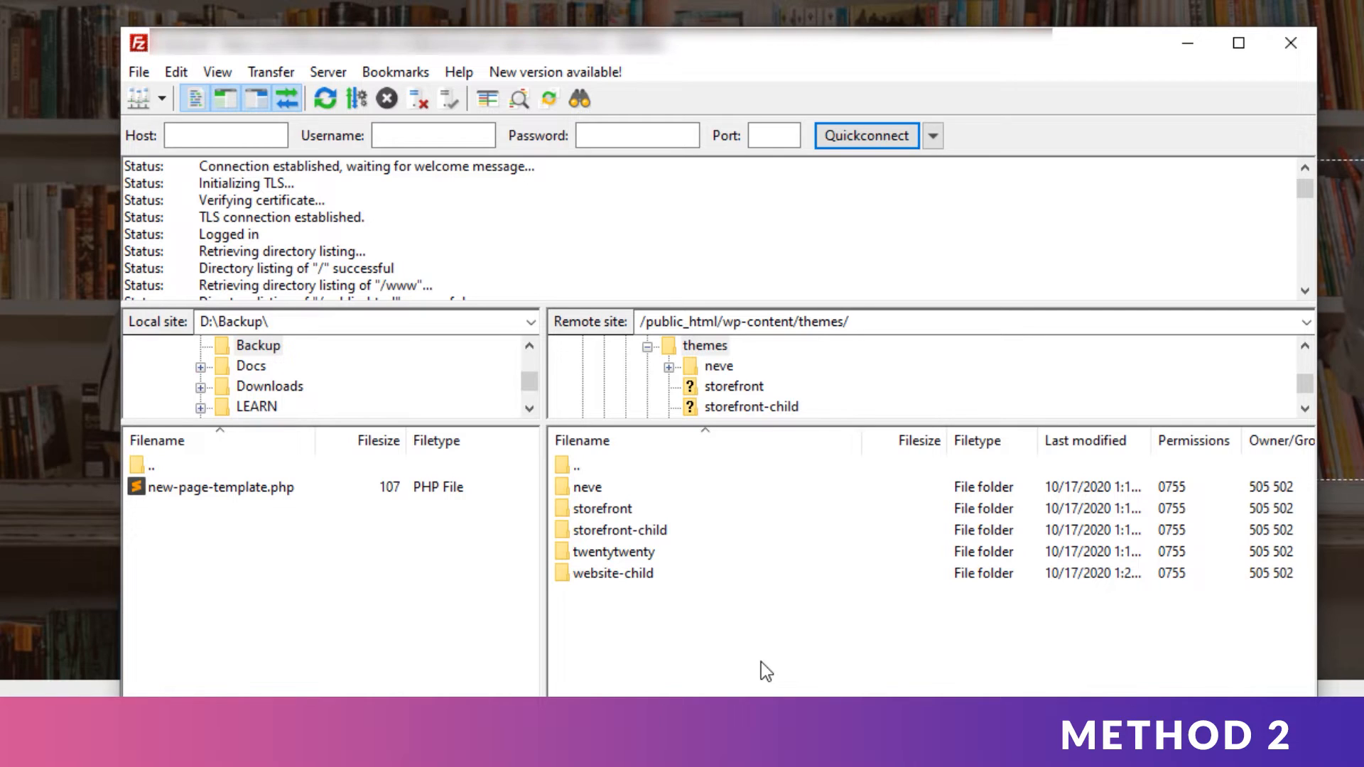
- In FileZilla, open the remote neve theme folder and download its page.php to the local Backup folder
{"action": "left_click", "coordinate": [606, 485]}
{"action": "double_click", "coordinate": [693, 486]}
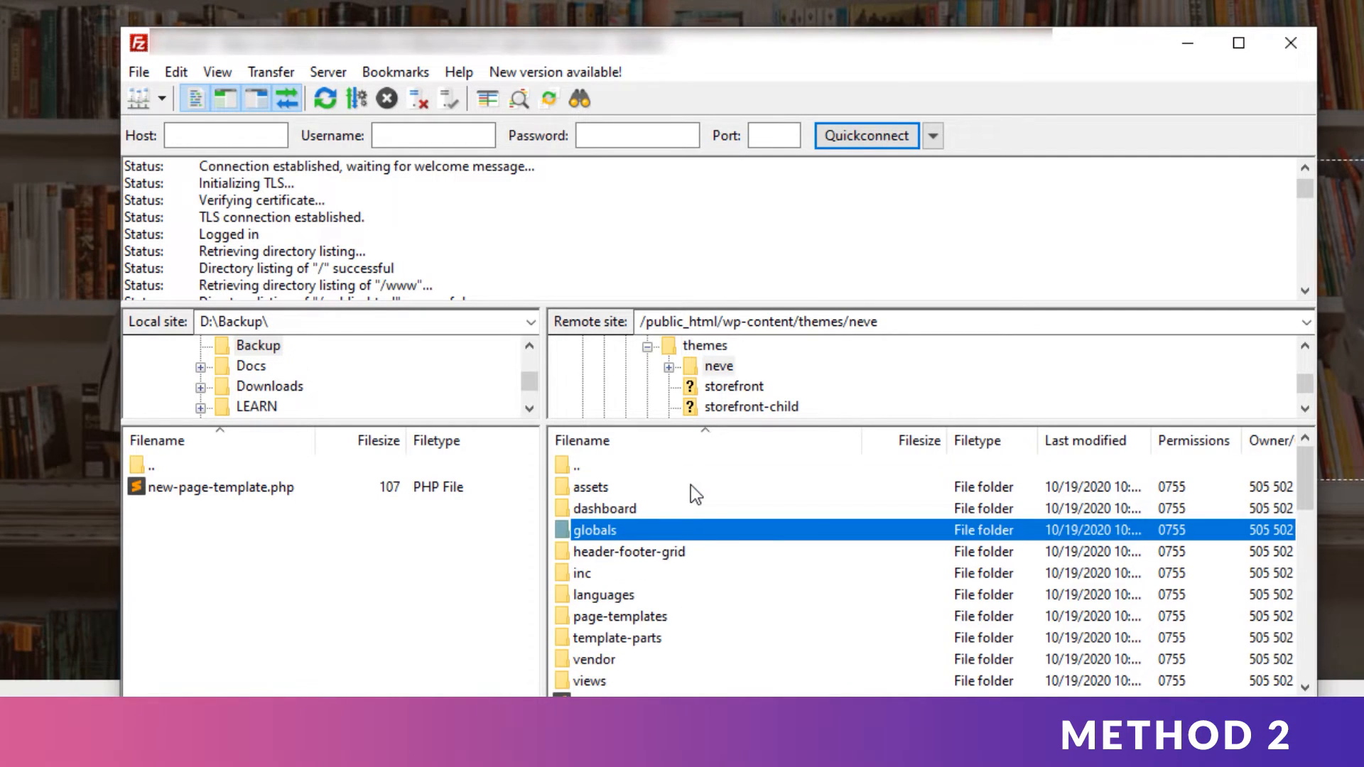
{"action": "scroll", "coordinate": [735, 561], "scroll_direction": "down", "scroll_amount": 6}
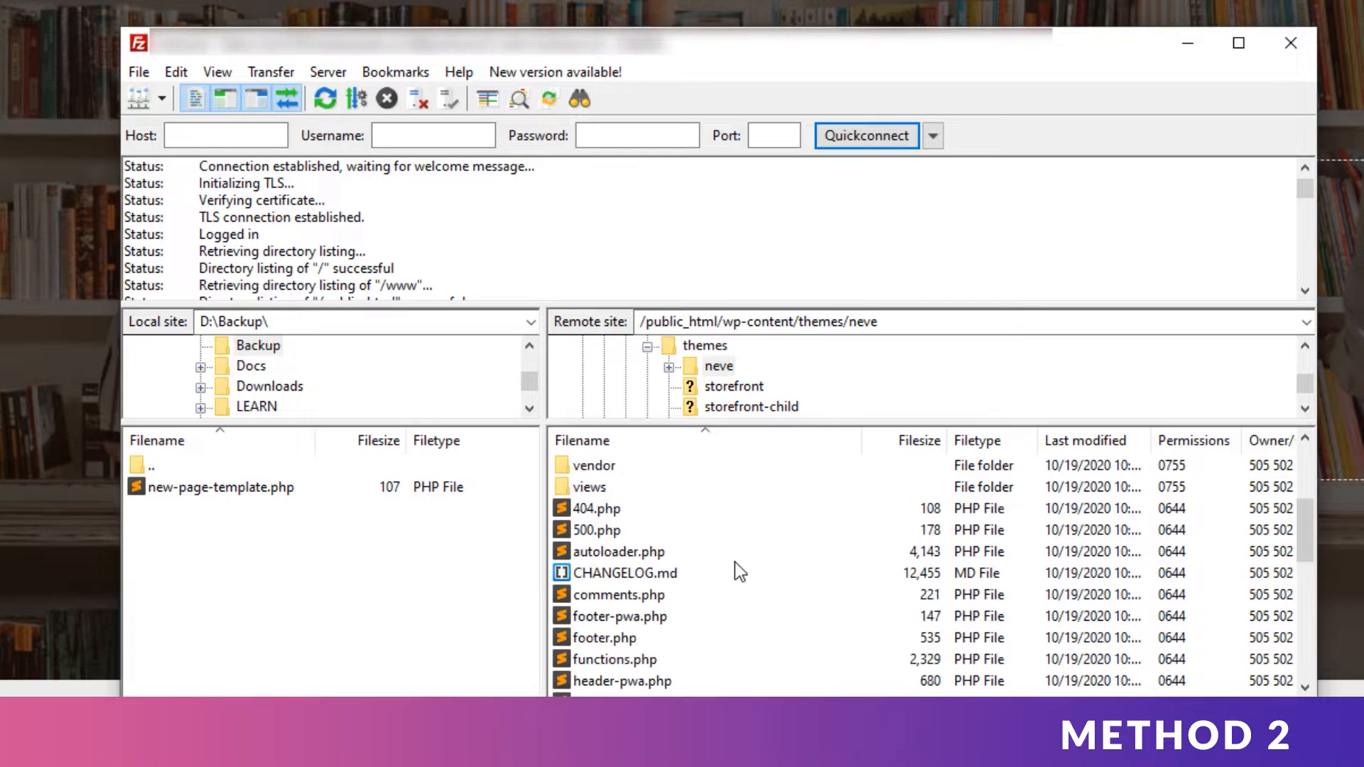
{"action": "left_click", "coordinate": [599, 596]}
{"action": "left_click_drag", "start_coordinate": [597, 594], "coordinate": [329, 603]}
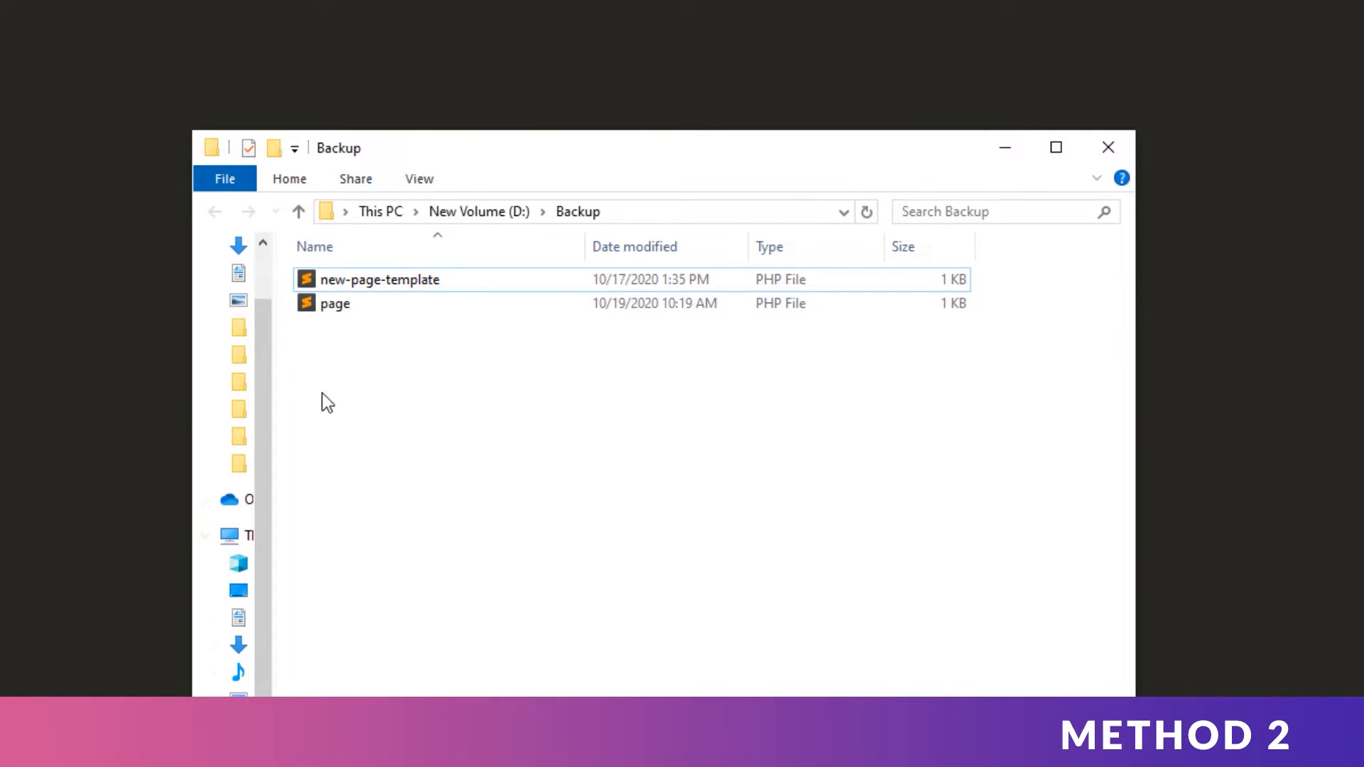
- Open the downloaded page.php in Sublime Text and replace its description comment with "Template Name: New Page Template" copied from new-page-template.php
{"action": "left_click", "coordinate": [383, 304]}
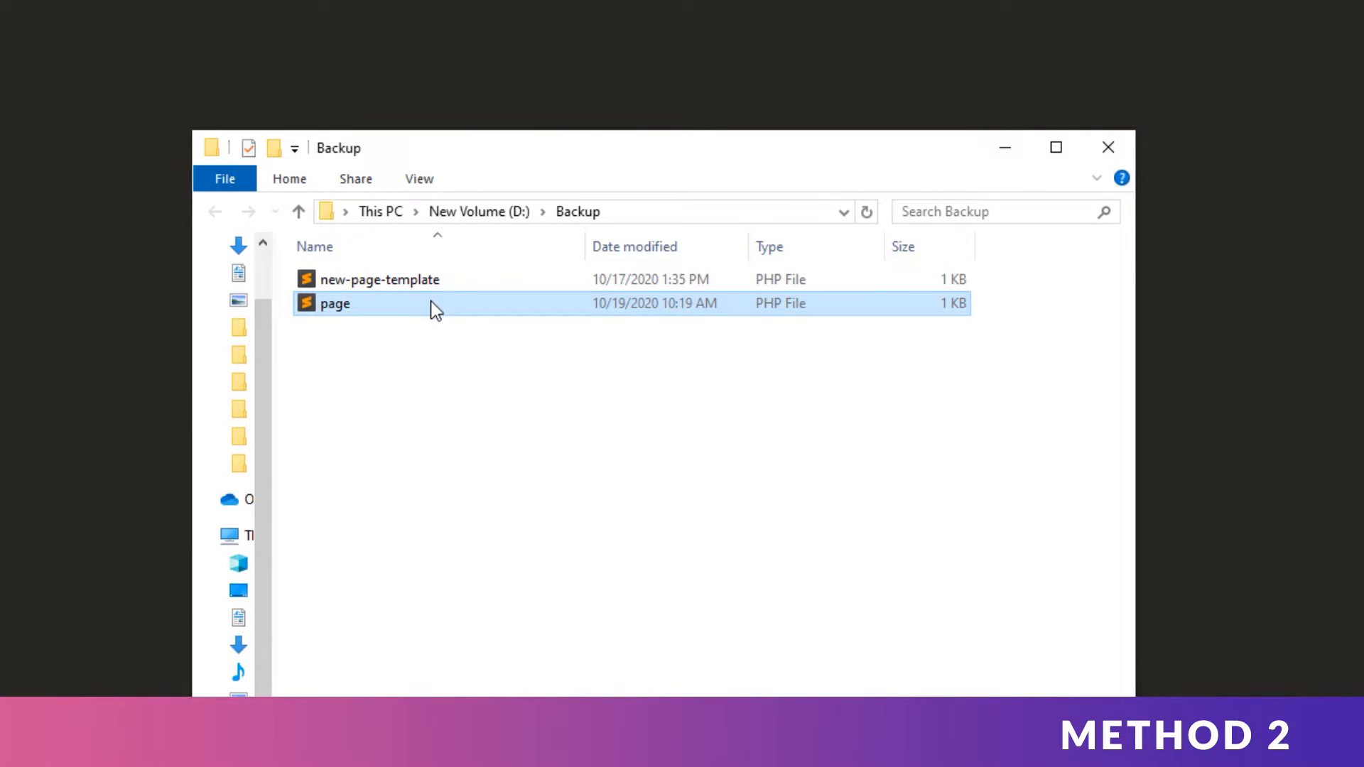
{"action": "double_click", "coordinate": [433, 307]}
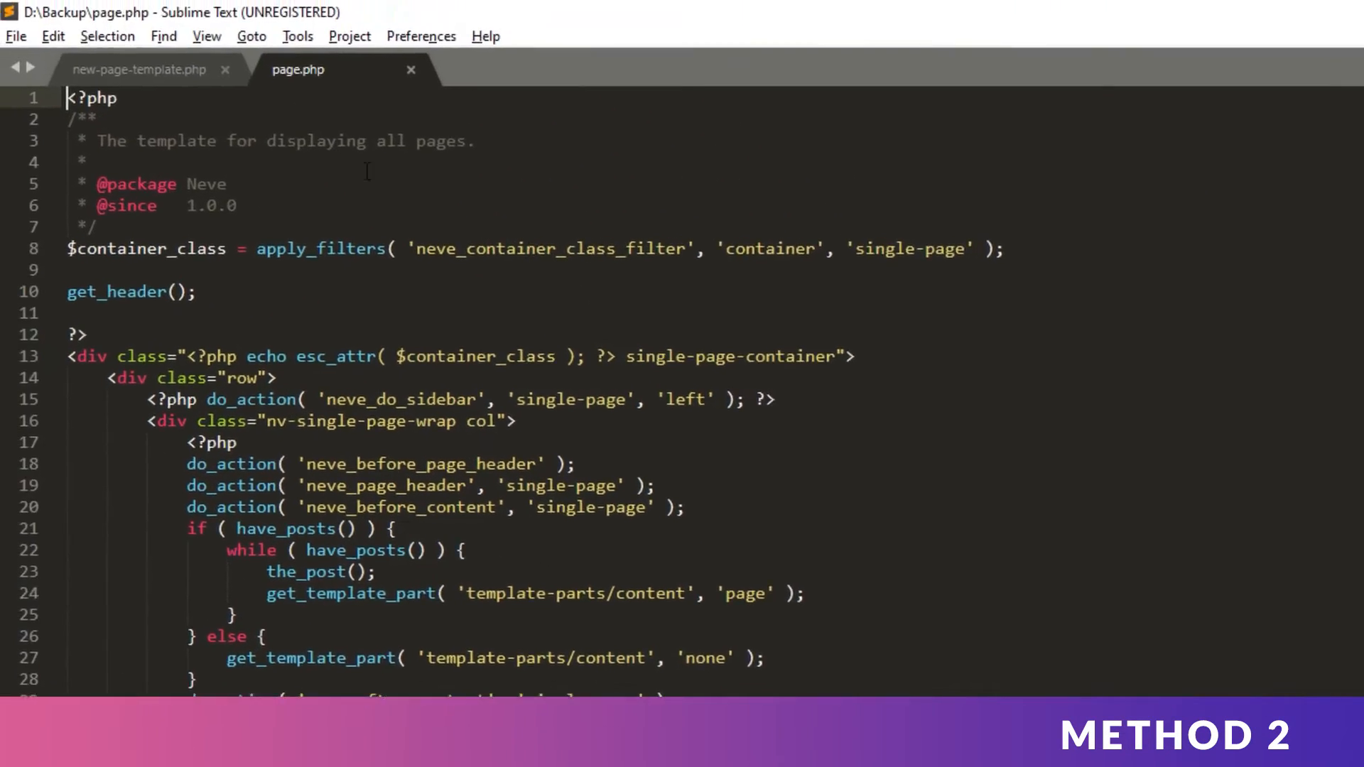
{"action": "left_click", "coordinate": [183, 68]}
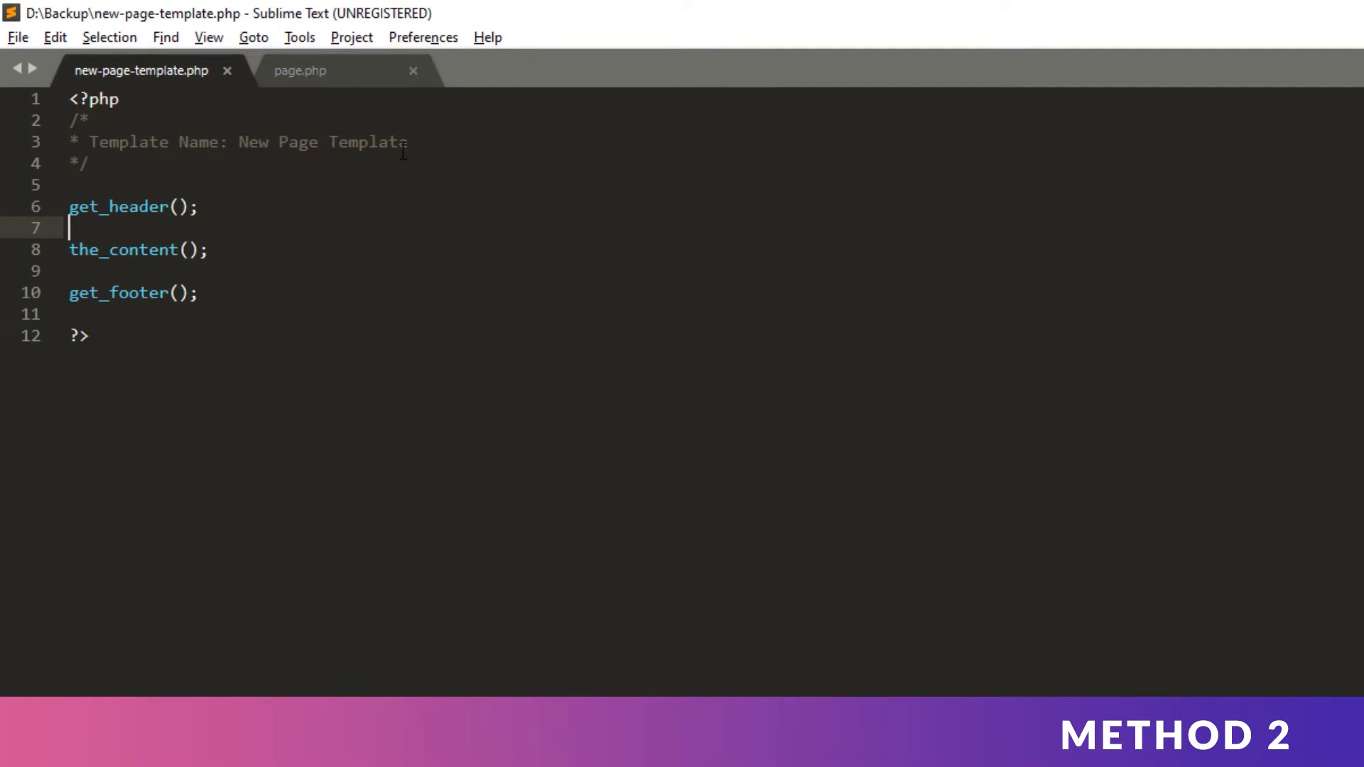
{"action": "left_click_drag", "start_coordinate": [90, 142], "coordinate": [426, 138]}
{"action": "key", "text": "ctrl+c"}
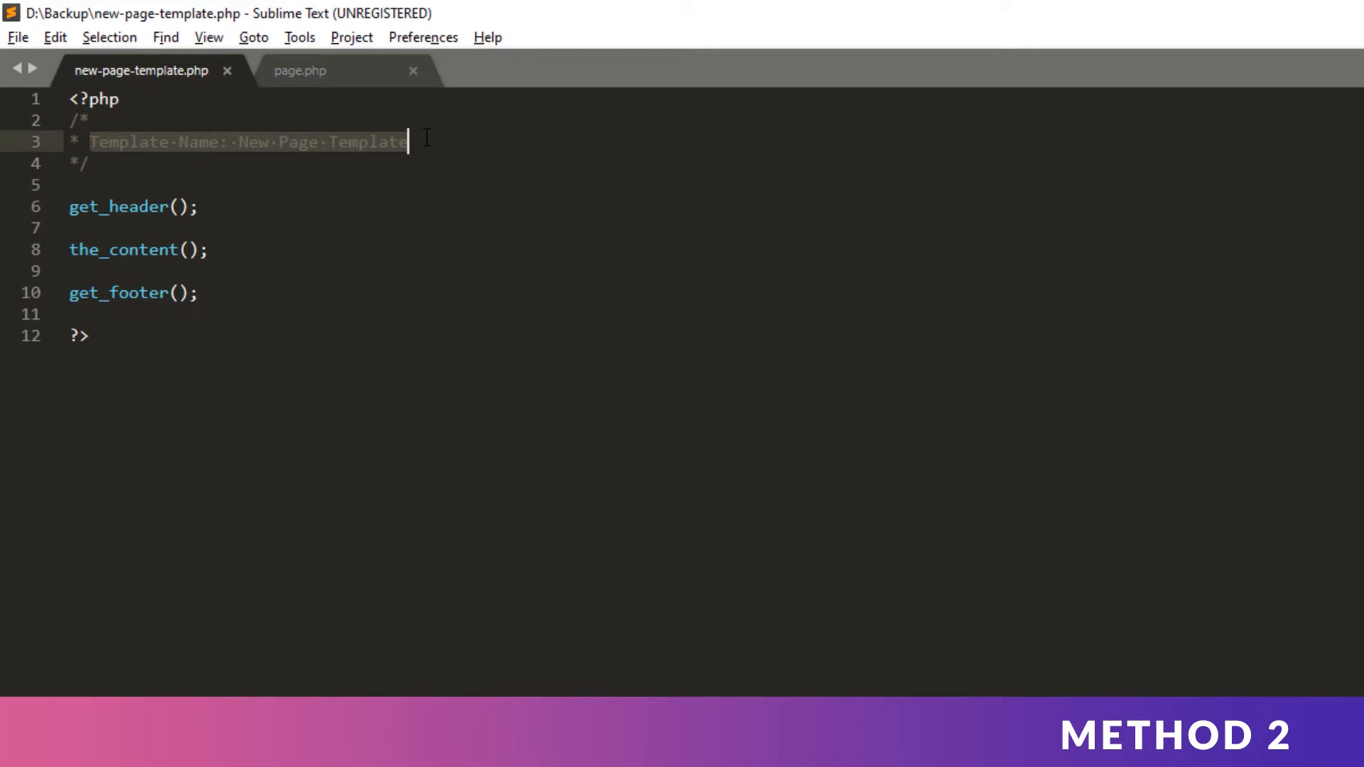
{"action": "left_click", "coordinate": [357, 74]}
{"action": "left_click_drag", "start_coordinate": [98, 142], "coordinate": [559, 137]}
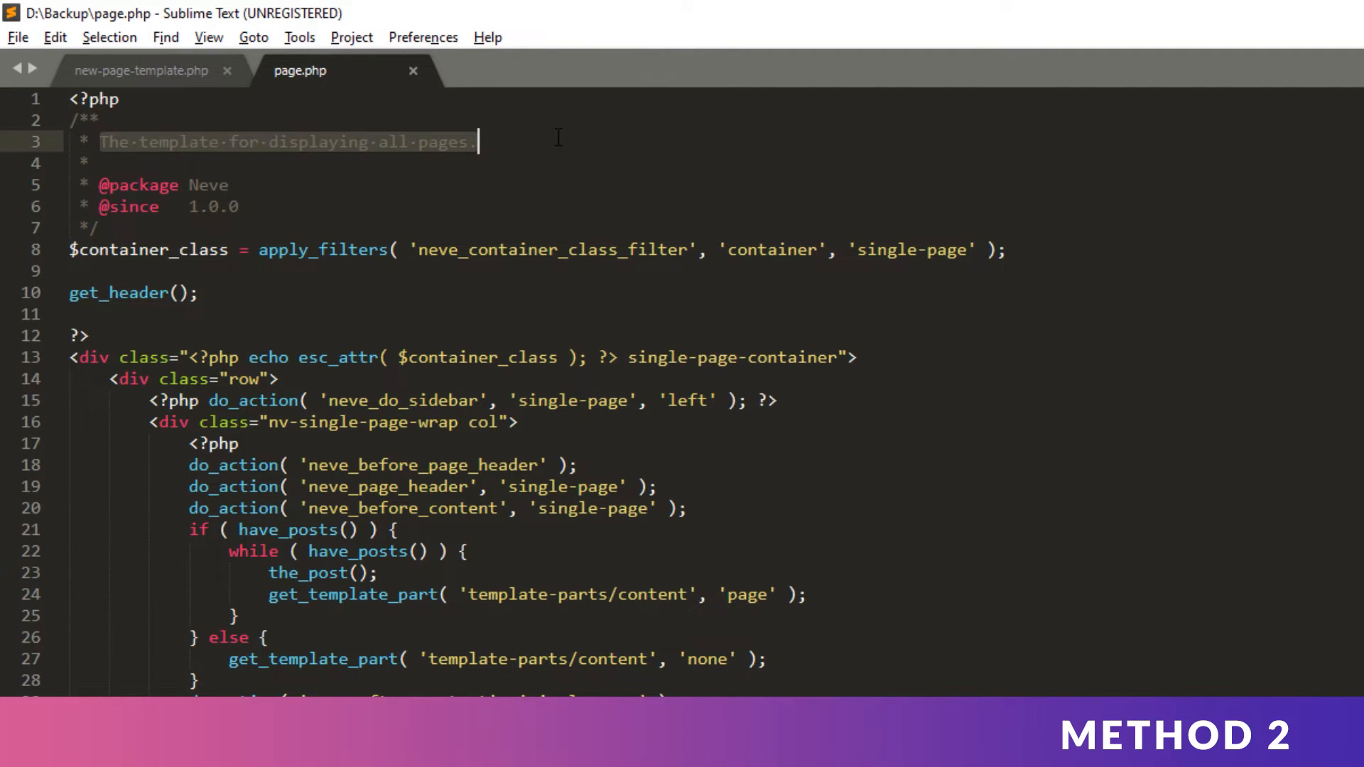
{"action": "key", "text": "ctrl+v"}
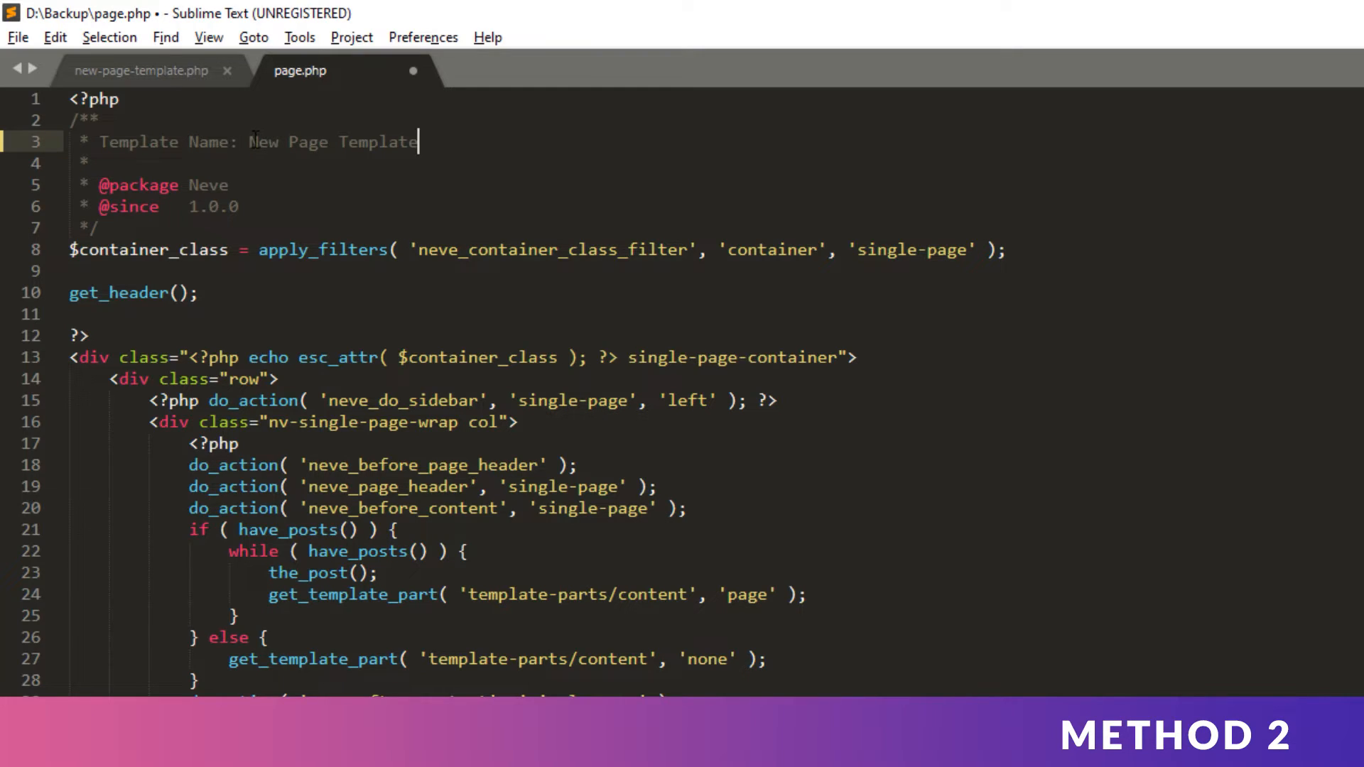
- Change the template name in page.php's header comment to "Second Page Template" and save the file
{"action": "left_click_drag", "start_coordinate": [249, 141], "coordinate": [281, 143]}
{"action": "type", "text": "Second"}
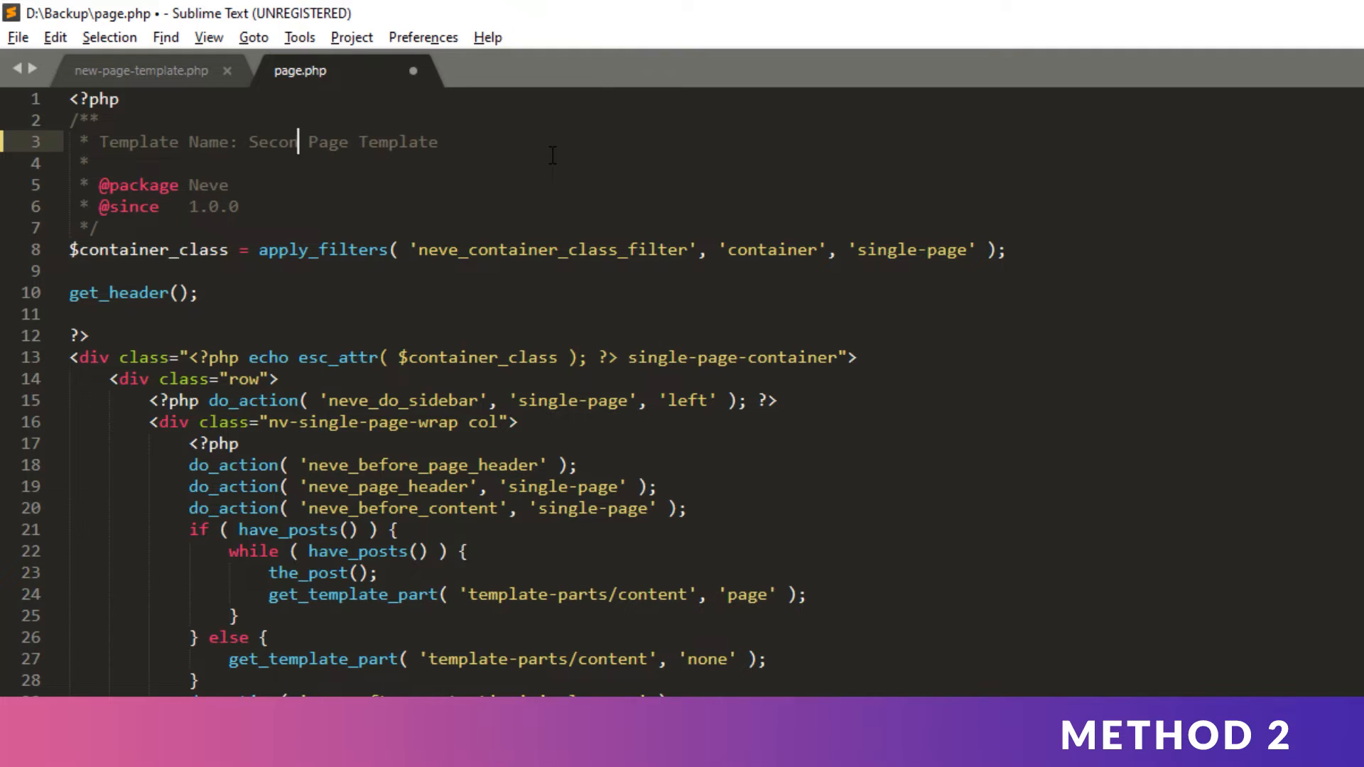
{"action": "left_click", "coordinate": [551, 163]}
{"action": "left_click", "coordinate": [18, 37]}
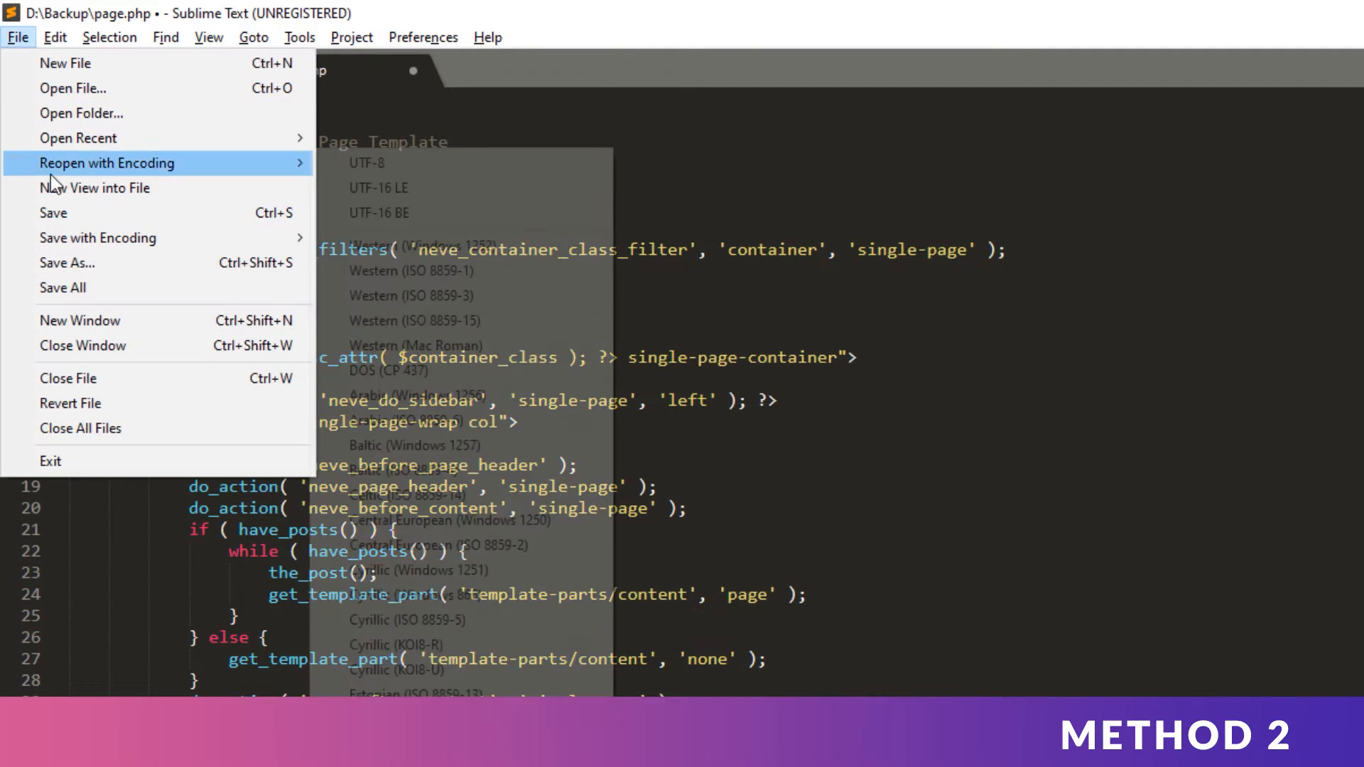
{"action": "left_click", "coordinate": [49, 205]}
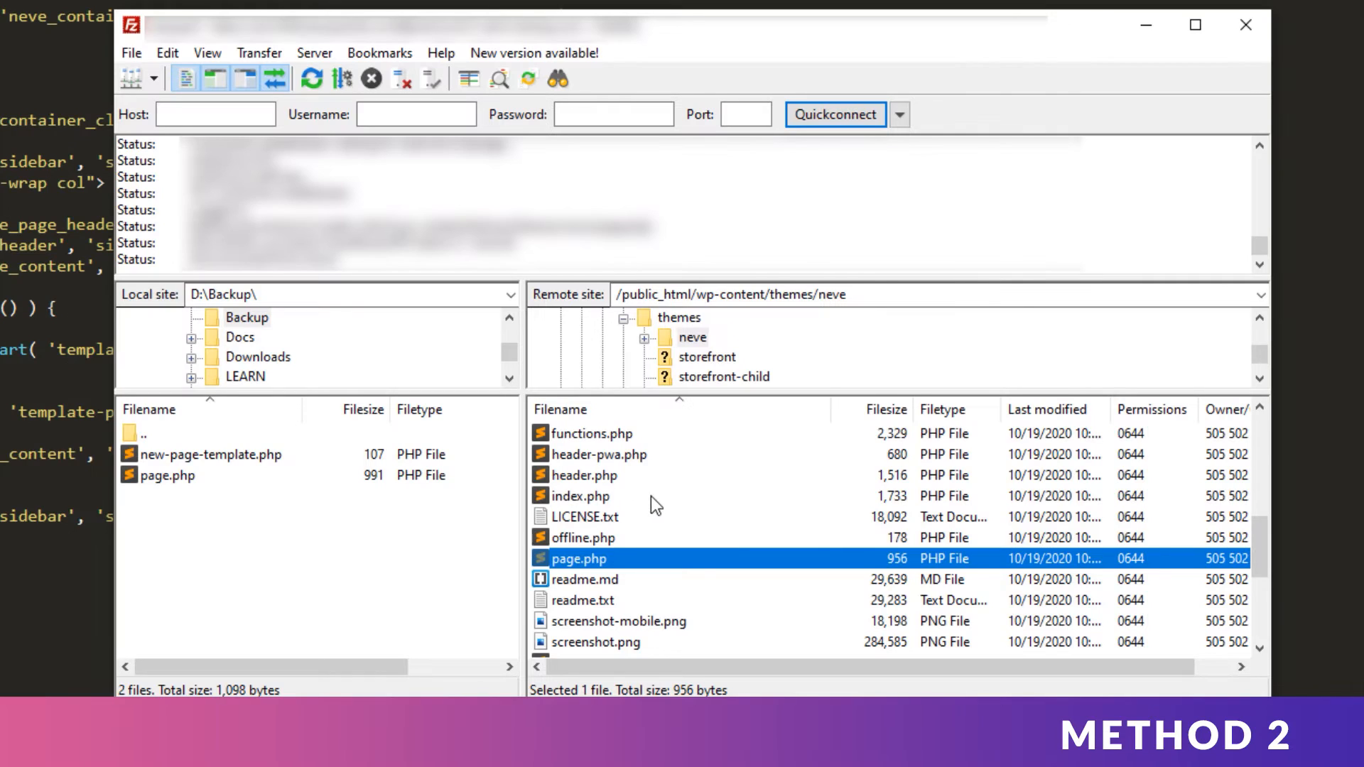
- In FileZilla, go up to the remote themes folder, rename the local page.php to second-page-template.php, and open the remote website-child folder
{"action": "scroll", "coordinate": [651, 510], "scroll_direction": "up", "scroll_amount": 6}
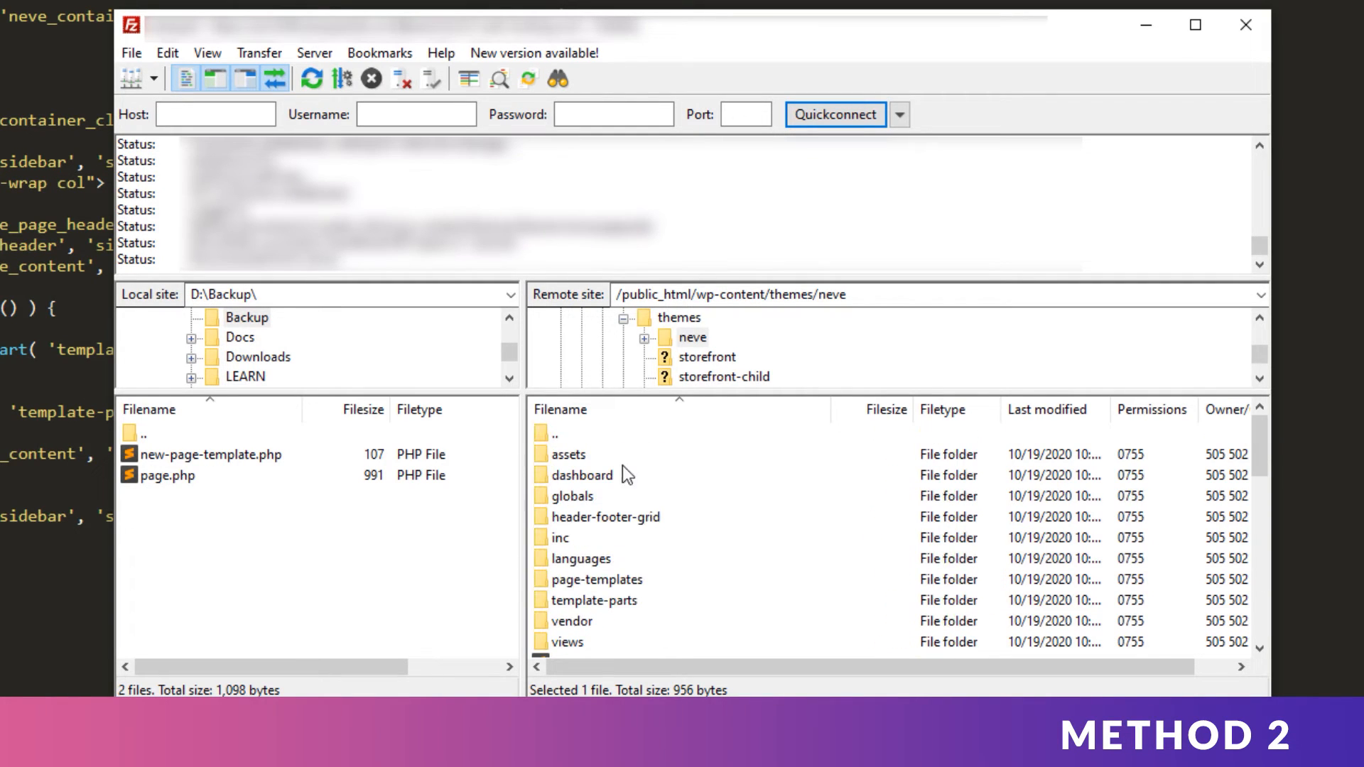
{"action": "left_click", "coordinate": [590, 435]}
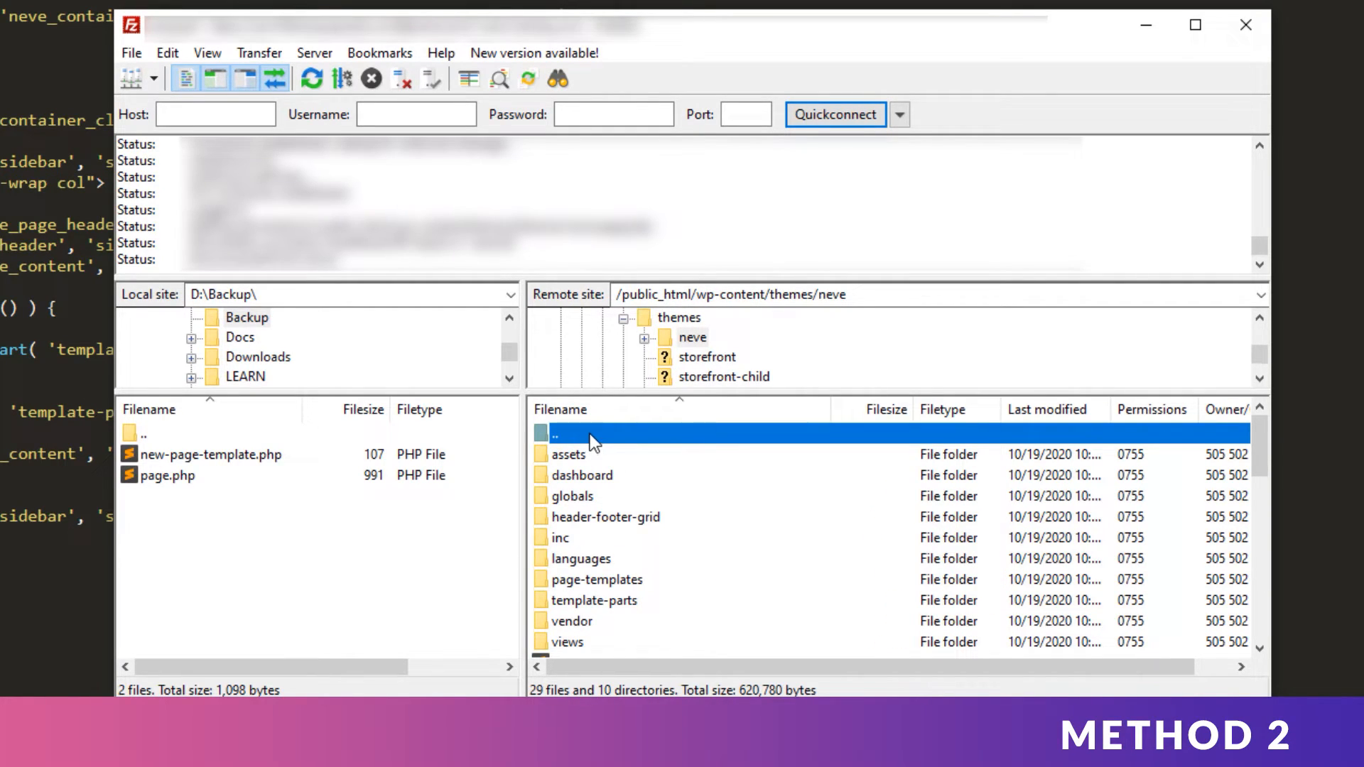
{"action": "double_click", "coordinate": [590, 434]}
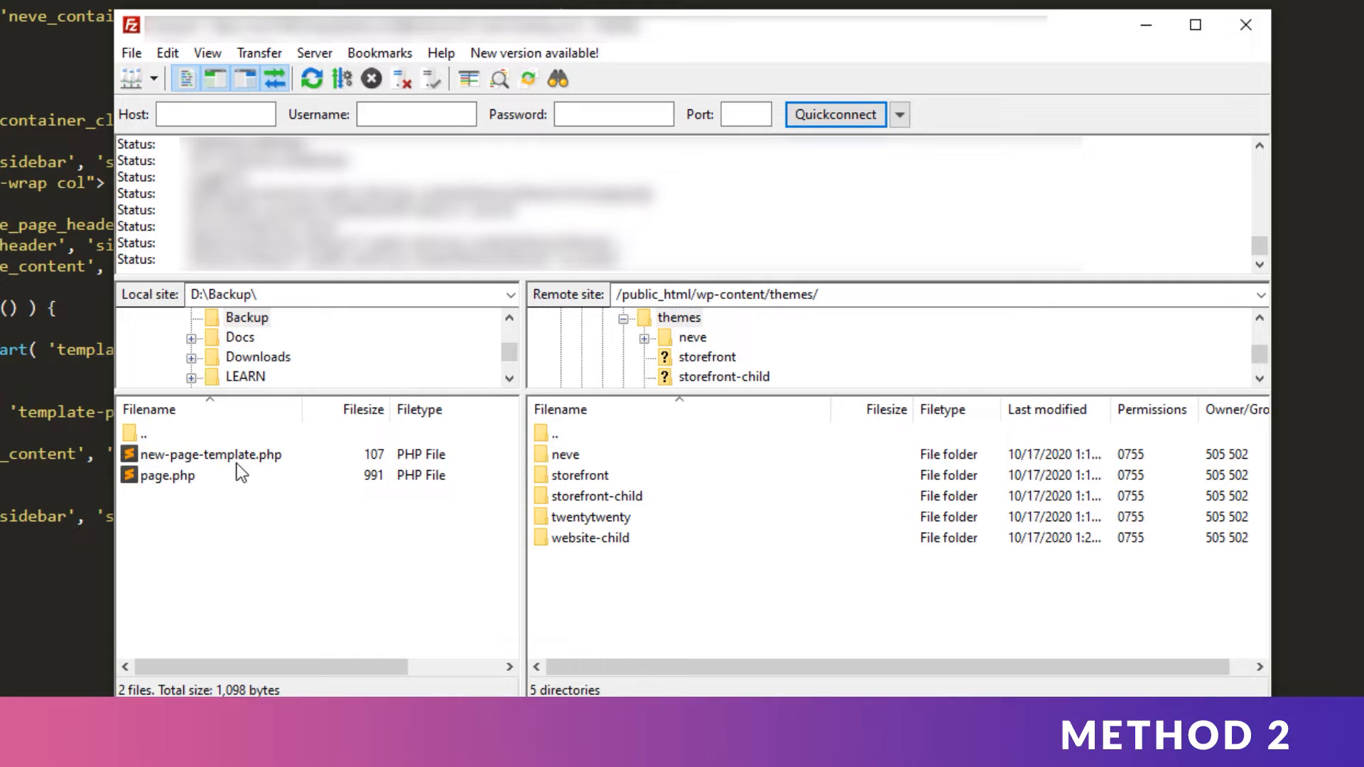
{"action": "left_click", "coordinate": [169, 476]}
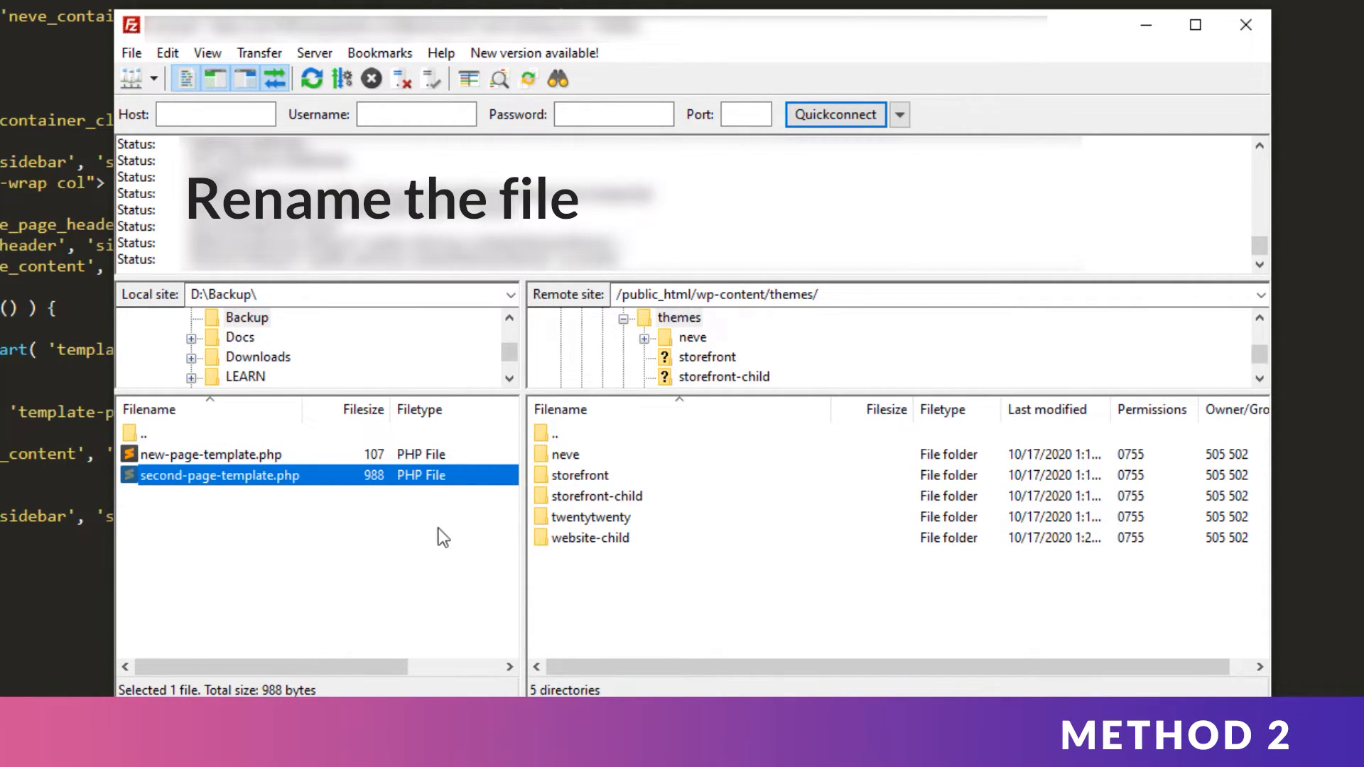
{"action": "left_click", "coordinate": [601, 554]}
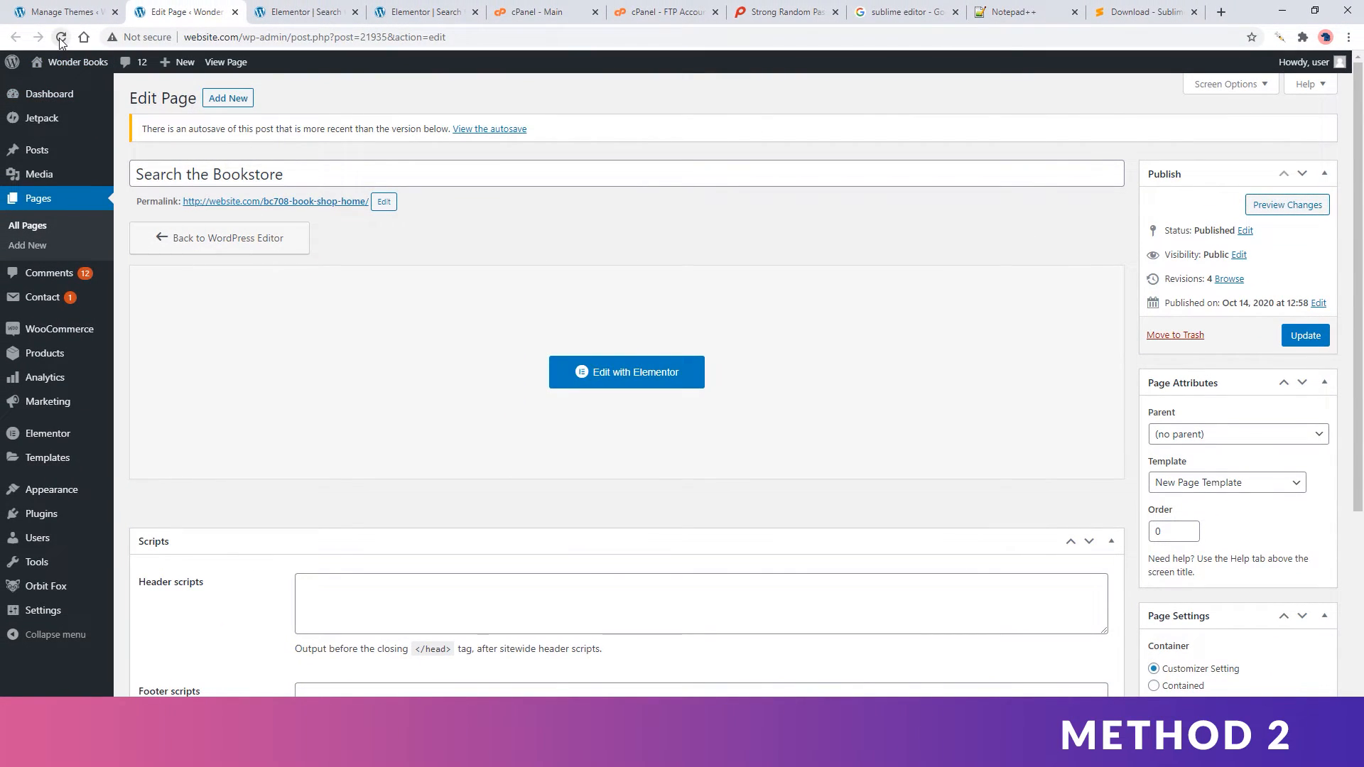
- In the browser, reload the Search the Bookstore edit page, assign it the Second Page Template, and update the page
{"action": "left_click", "coordinate": [10, 8]}
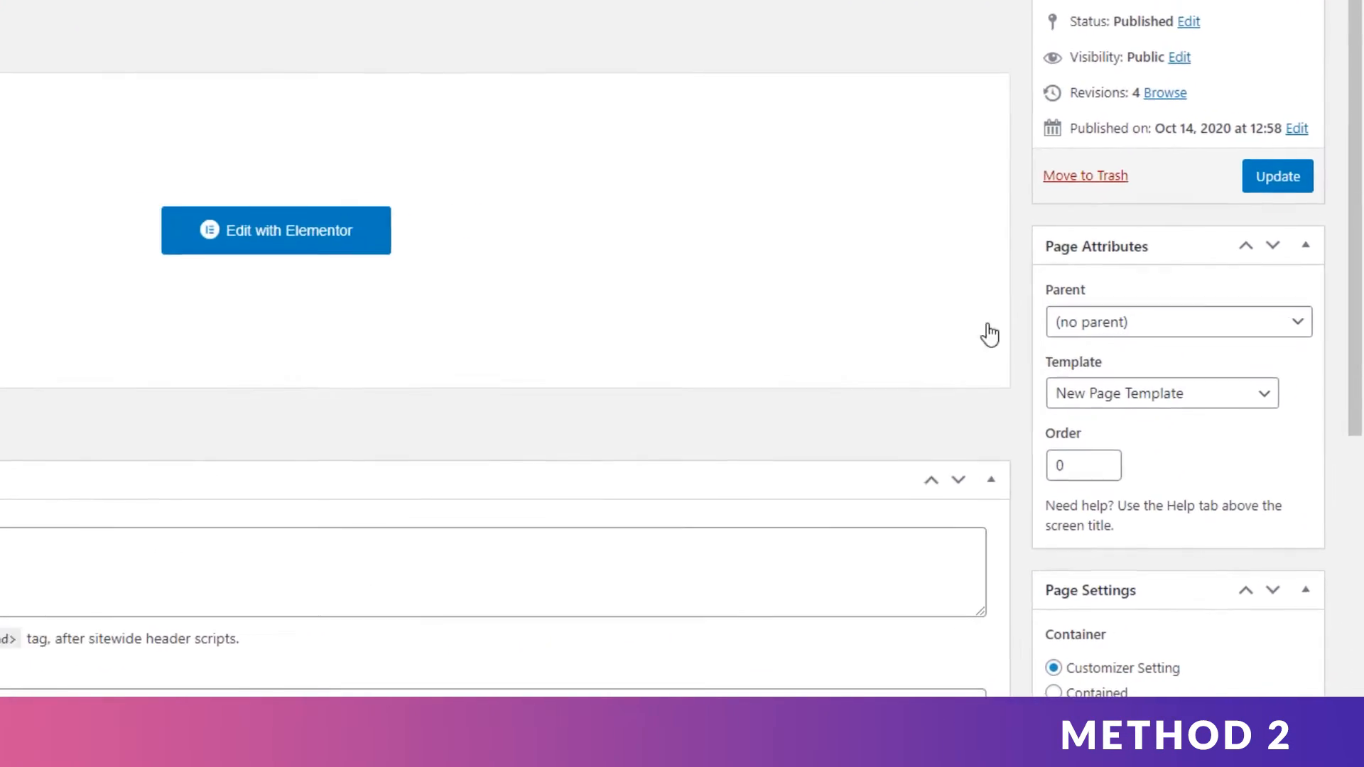
{"action": "left_click", "coordinate": [1270, 486]}
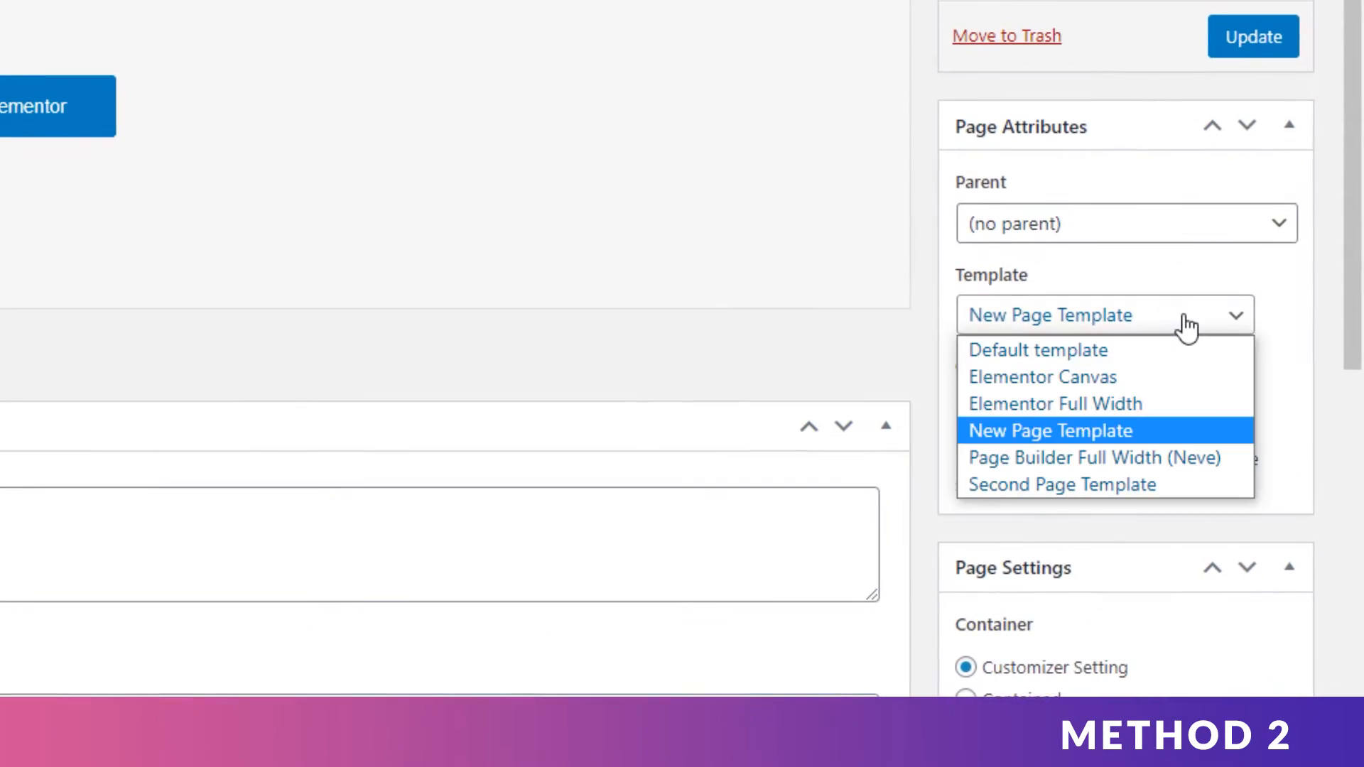
{"action": "left_click", "coordinate": [1182, 485]}
{"action": "left_click", "coordinate": [1240, 320]}
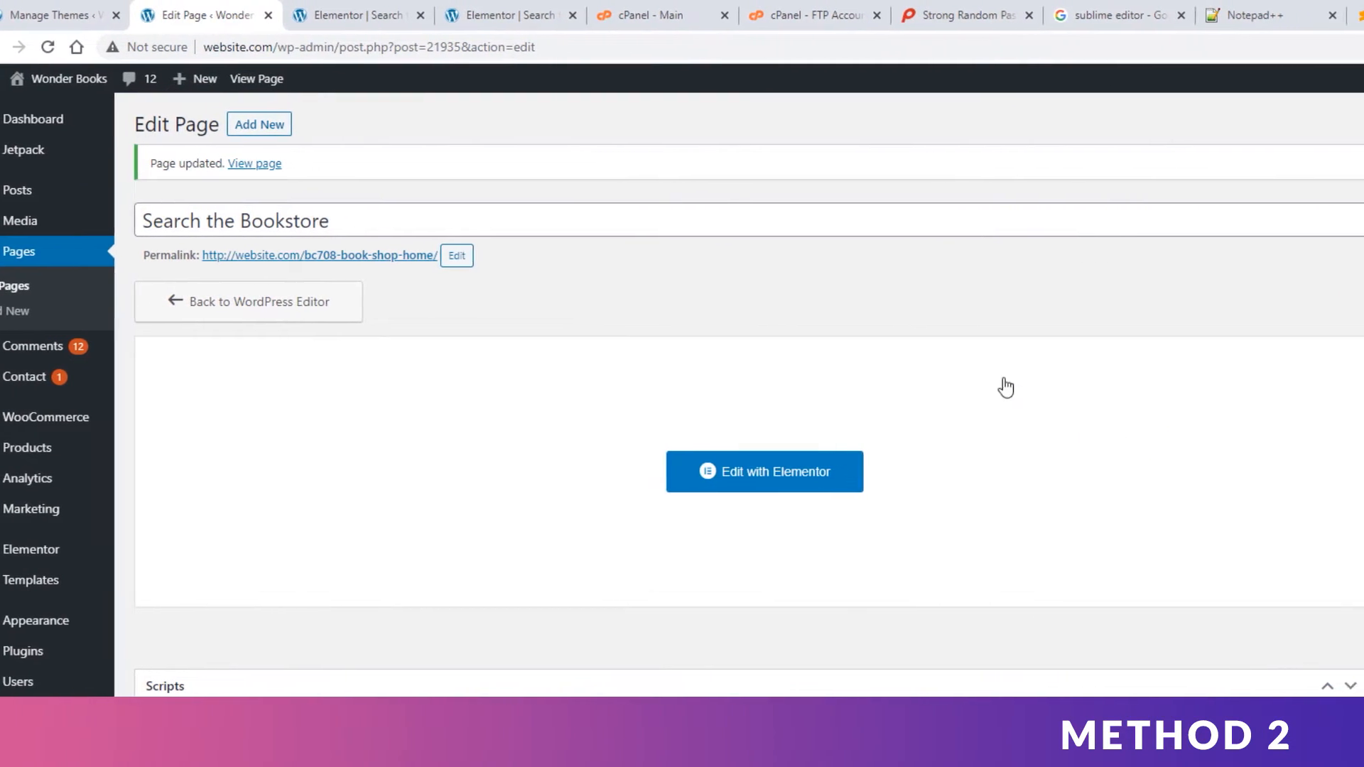
- Open the Search the Bookstore page in Elementor in a new browser tab and switch to that tab
{"action": "right_click", "coordinate": [739, 473]}
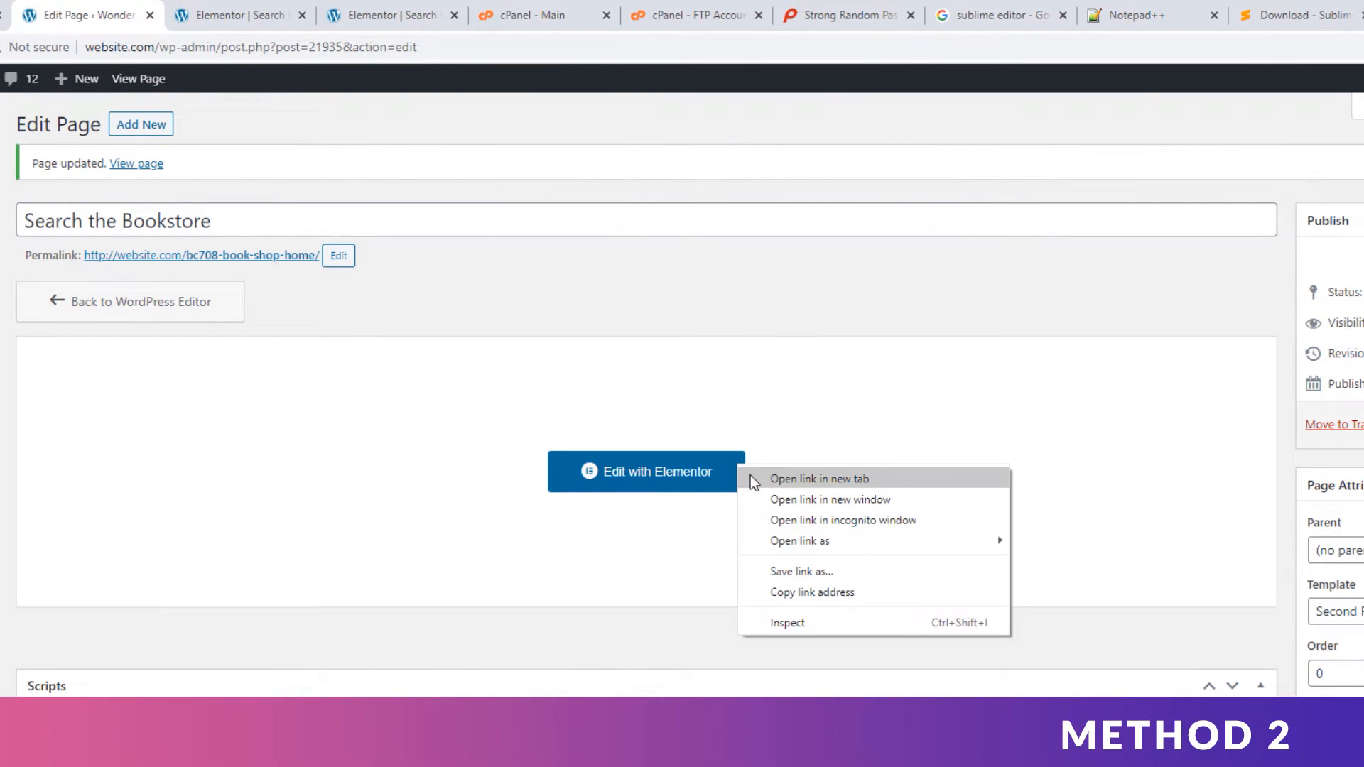
{"action": "left_click", "coordinate": [752, 477]}
{"action": "left_click", "coordinate": [332, 15]}
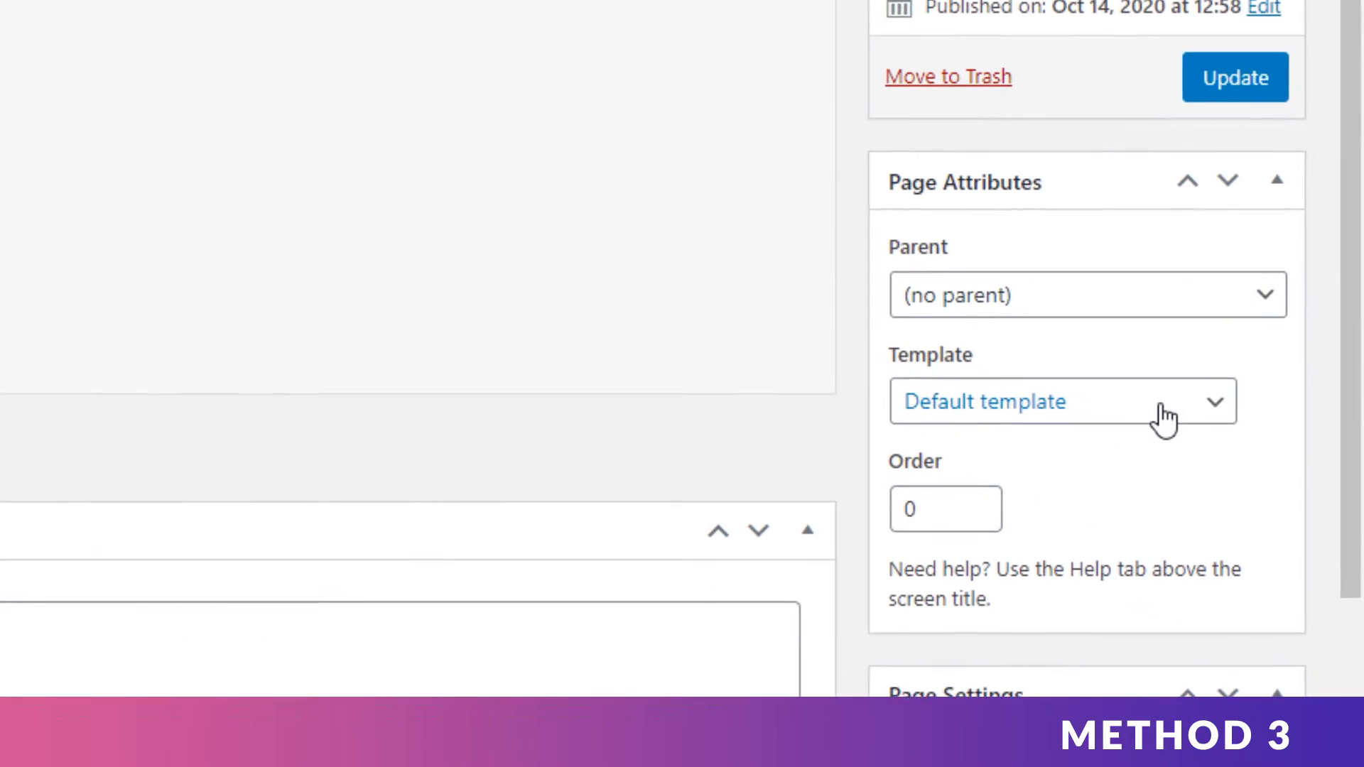
- Change the Search the Bookstore page's template to Elementor Full Width and update the page
{"action": "left_click", "coordinate": [1166, 419]}
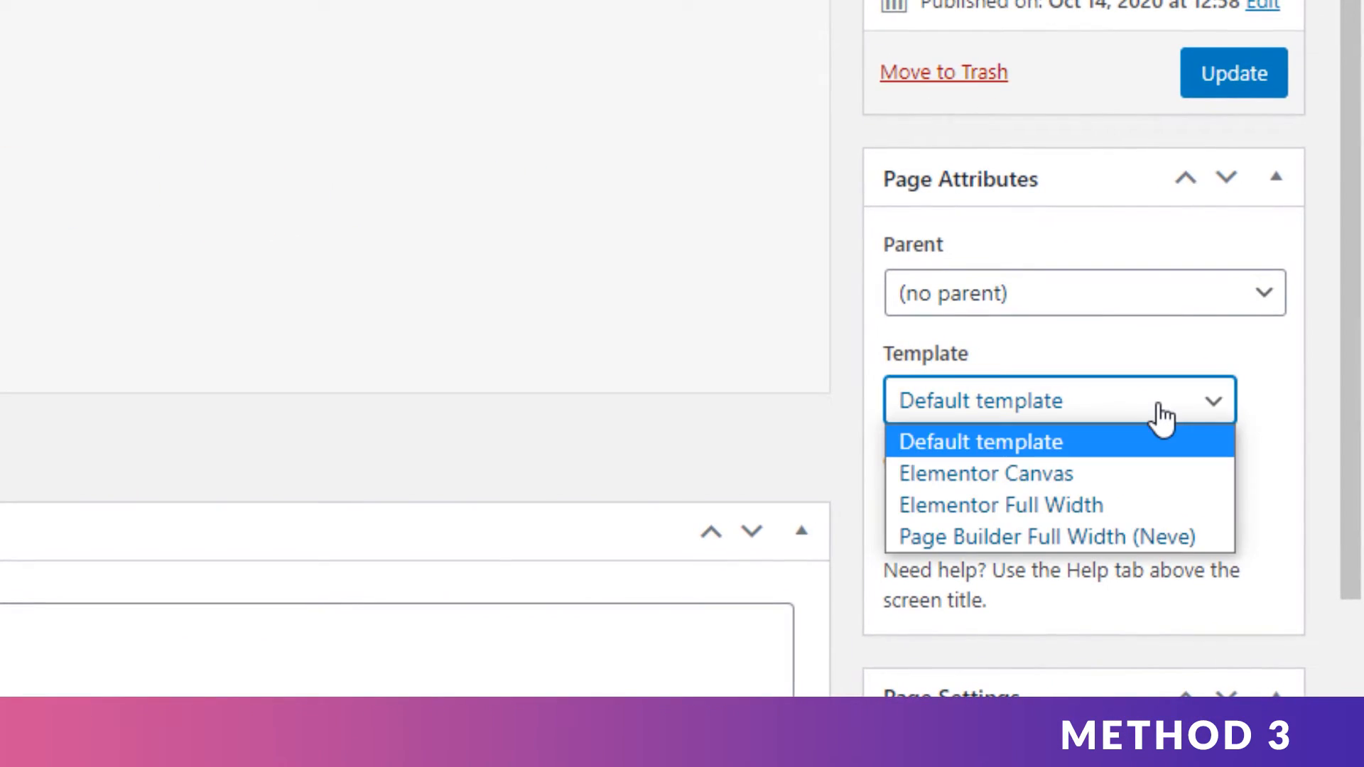
{"action": "left_click", "coordinate": [1153, 504]}
{"action": "scroll", "coordinate": [1182, 484], "scroll_direction": "up", "scroll_amount": 5}
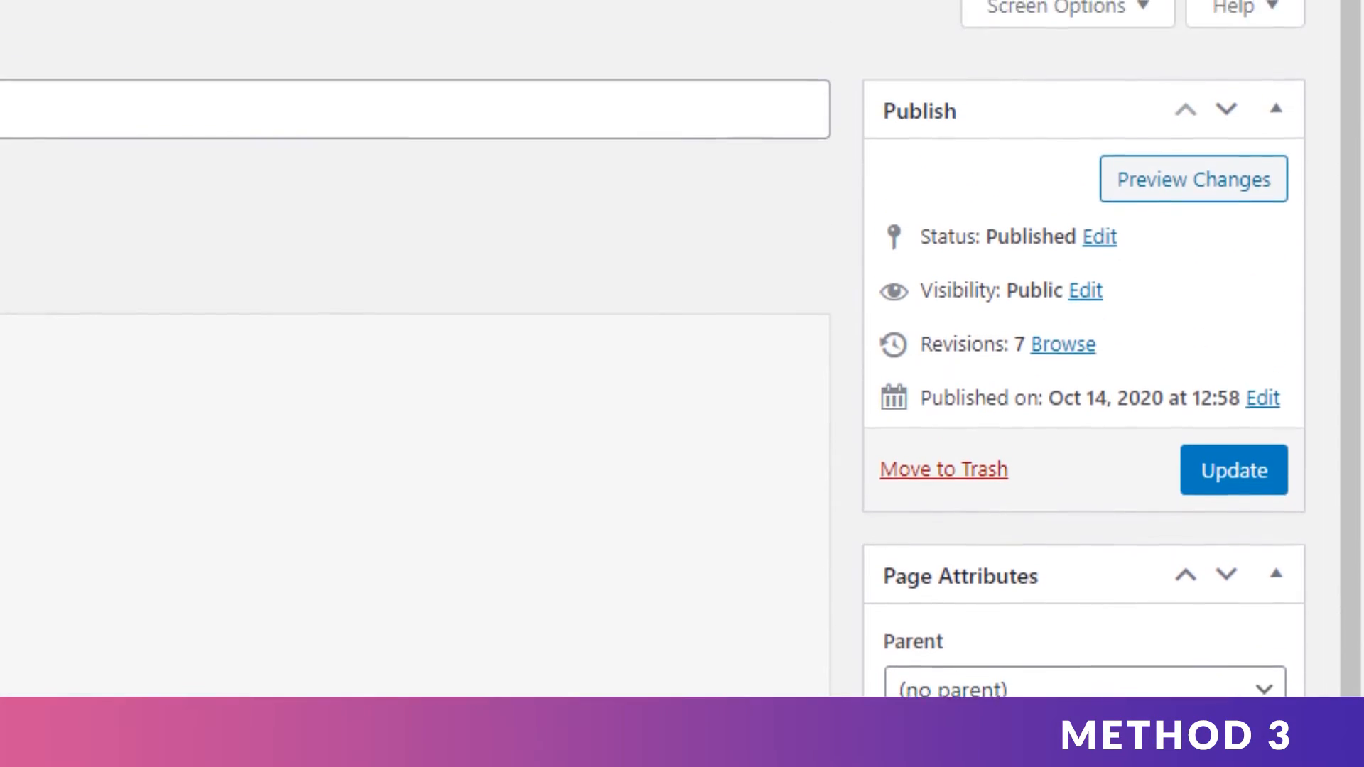
{"action": "left_click", "coordinate": [1203, 488]}
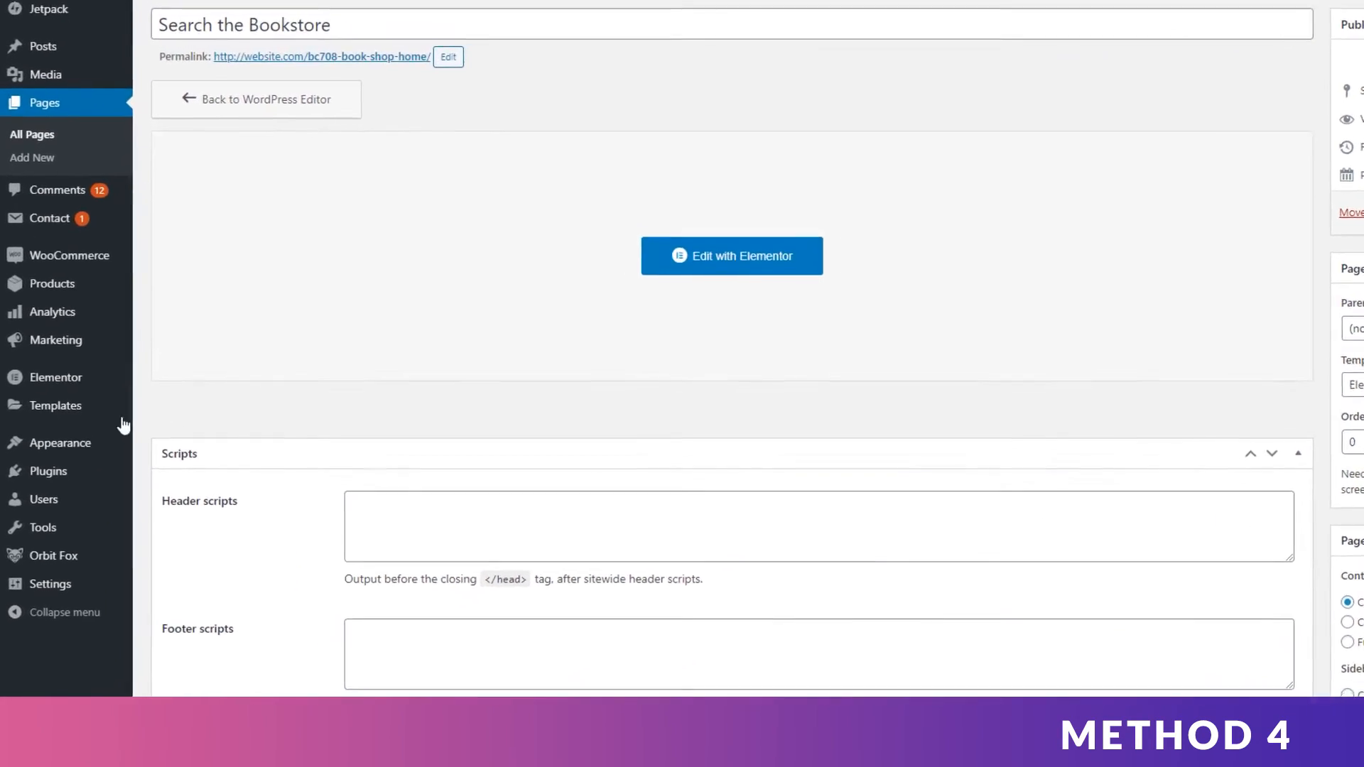
- Check the homepage and posts page assignments in the Customizer's Homepage Settings, and open the site's Reading settings
{"action": "mouse_move", "coordinate": [35, 491]}
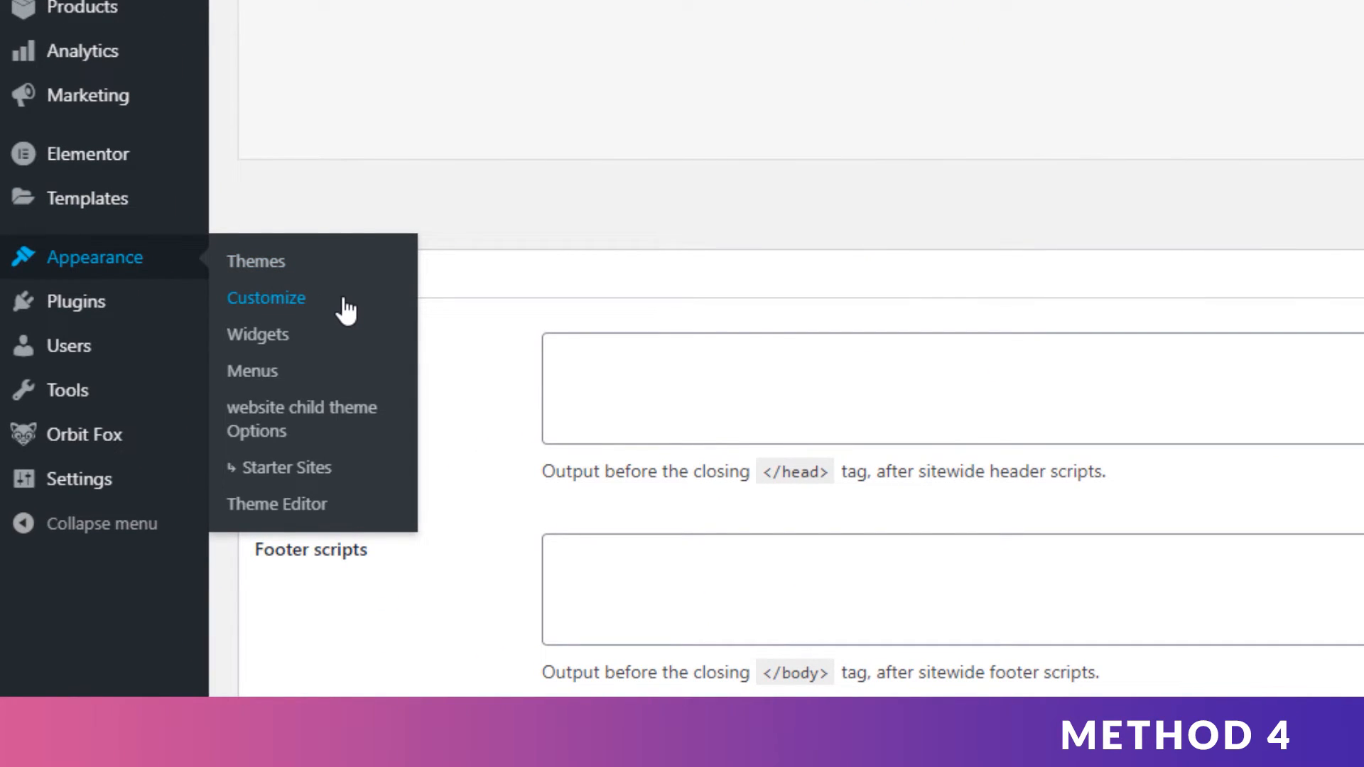
{"action": "left_click", "coordinate": [346, 310]}
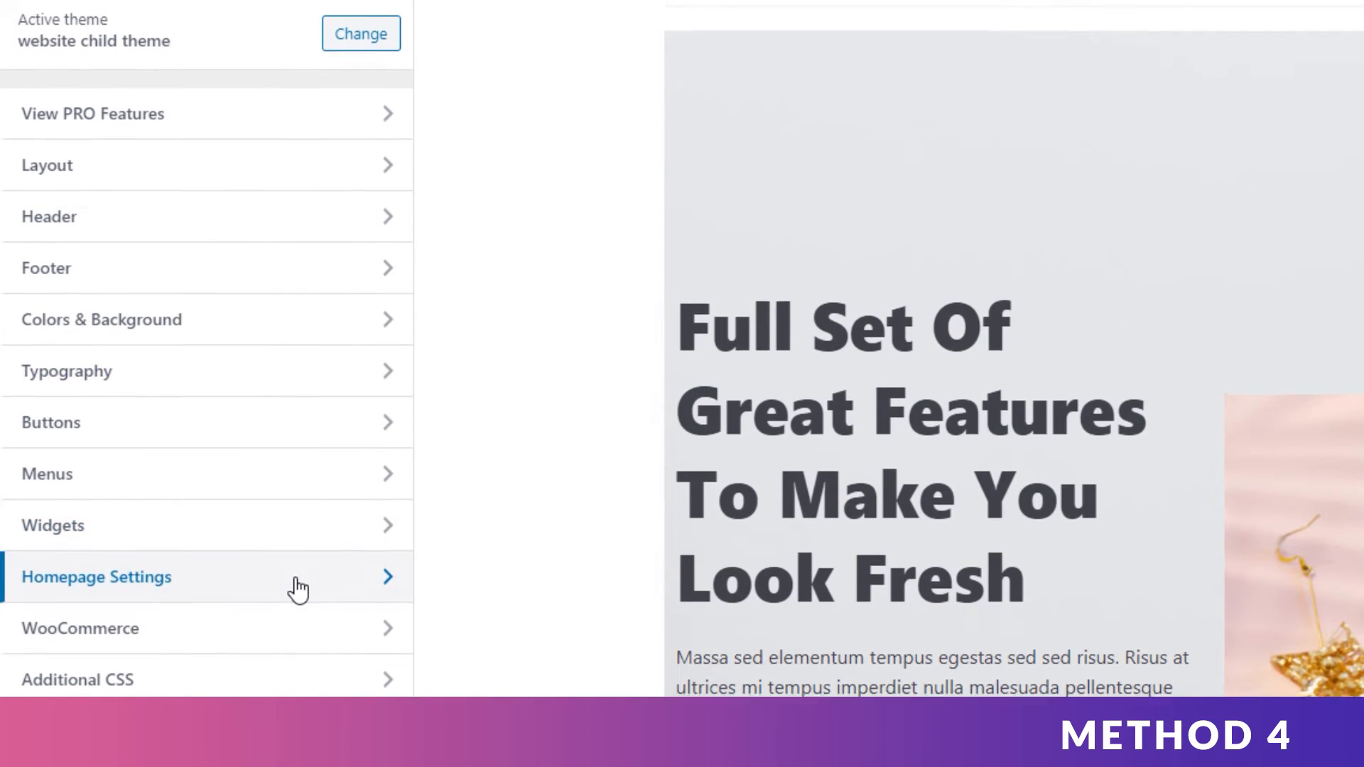
{"action": "left_click", "coordinate": [297, 677]}
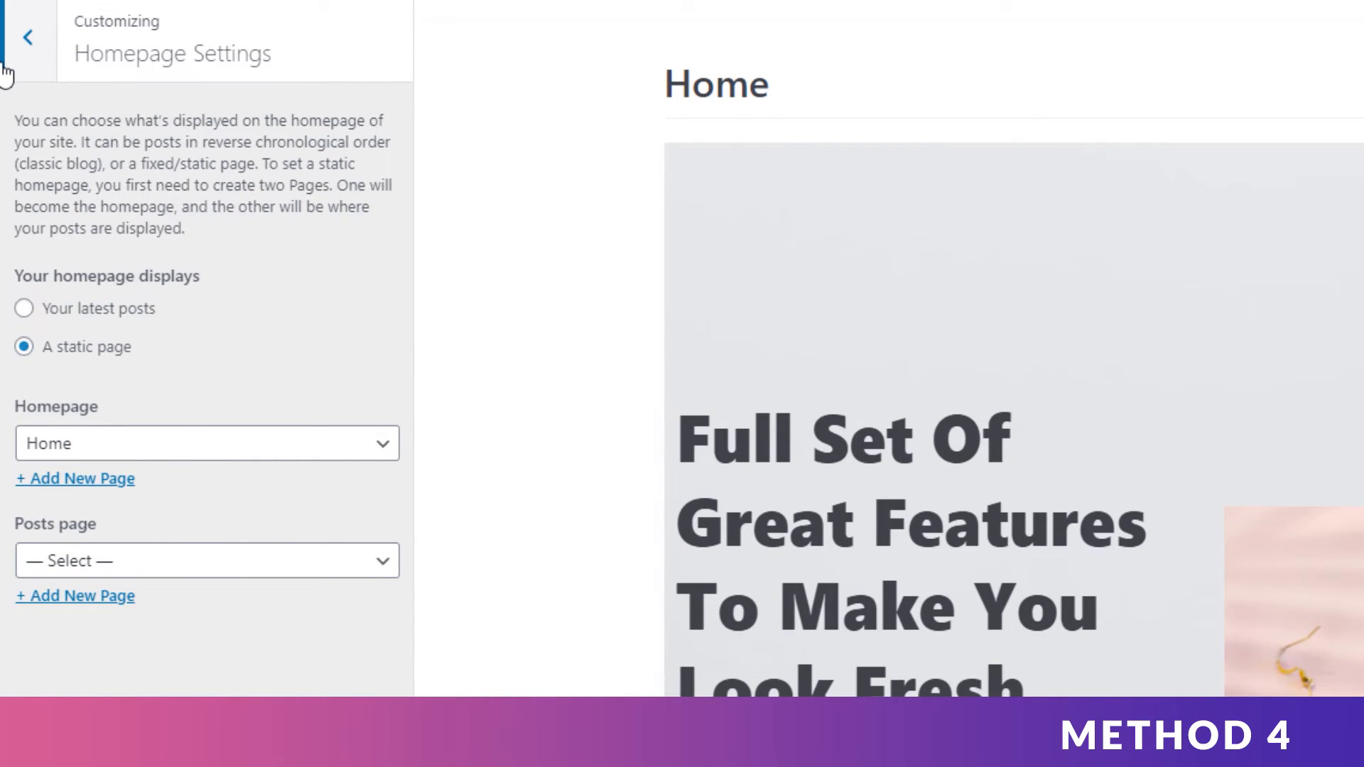
{"action": "left_click", "coordinate": [269, 176]}
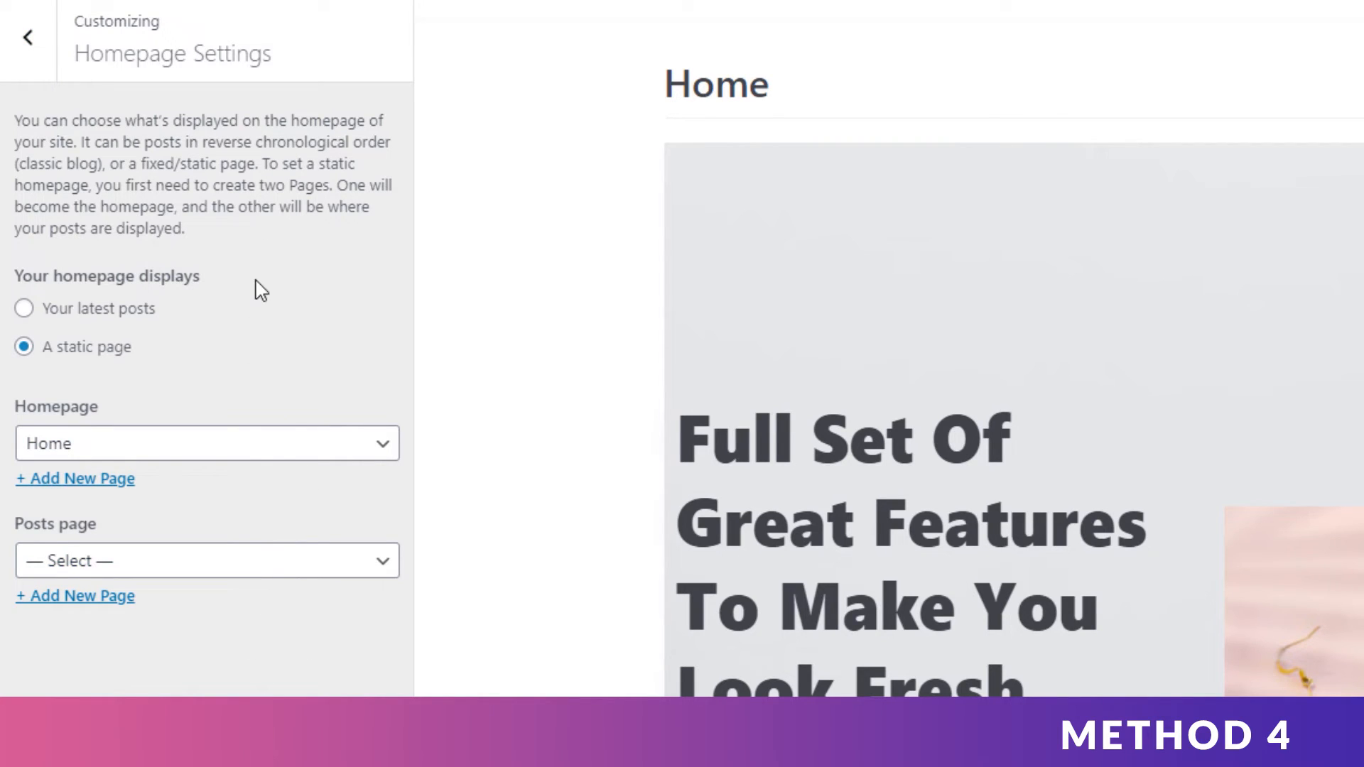
{"action": "left_click", "coordinate": [27, 41]}
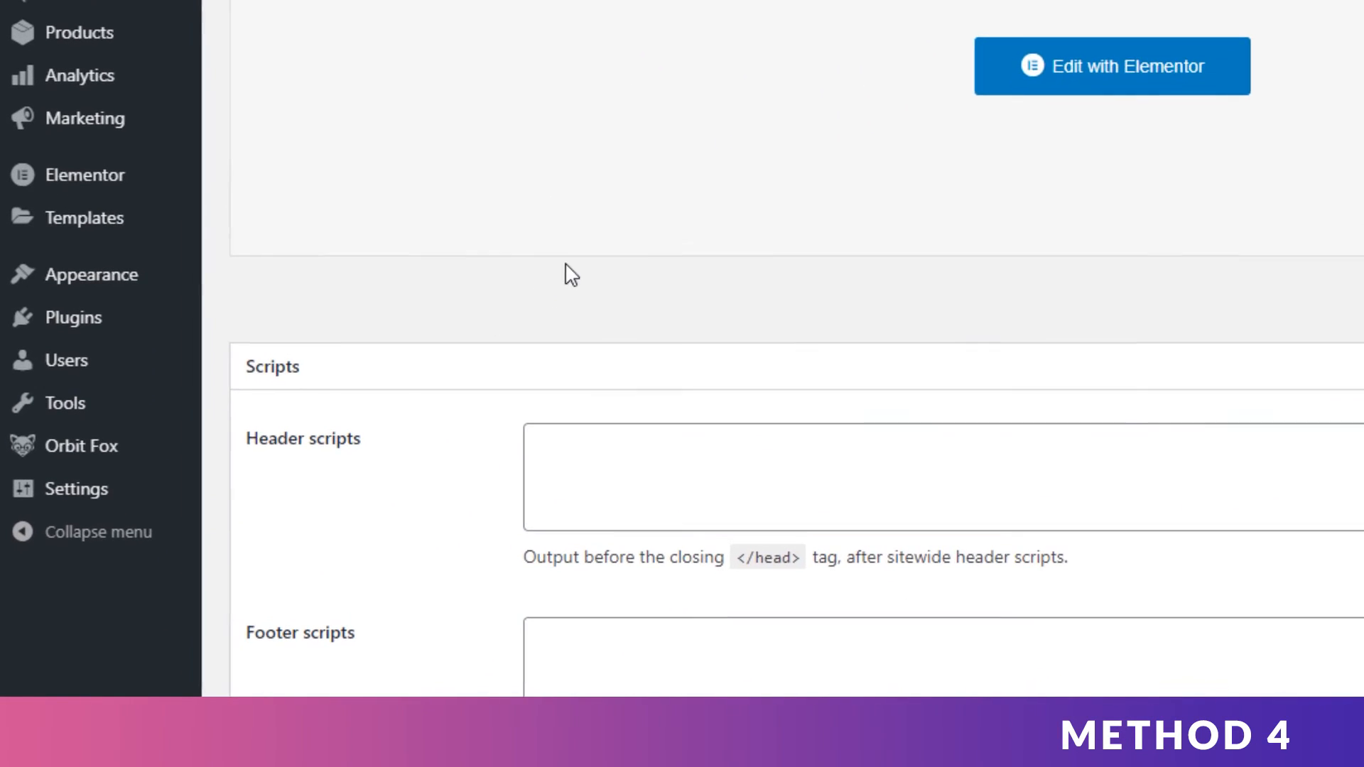
{"action": "mouse_move", "coordinate": [100, 491]}
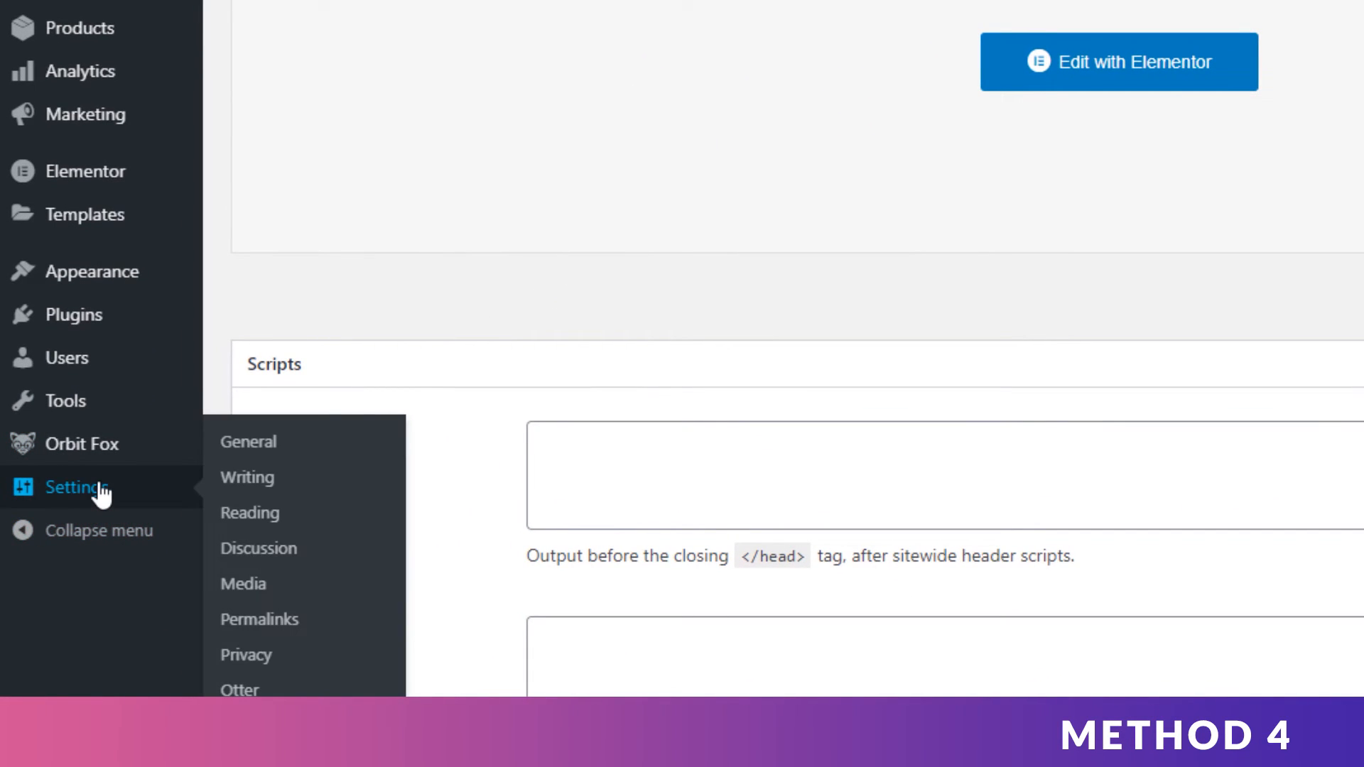
{"action": "left_click", "coordinate": [338, 527]}
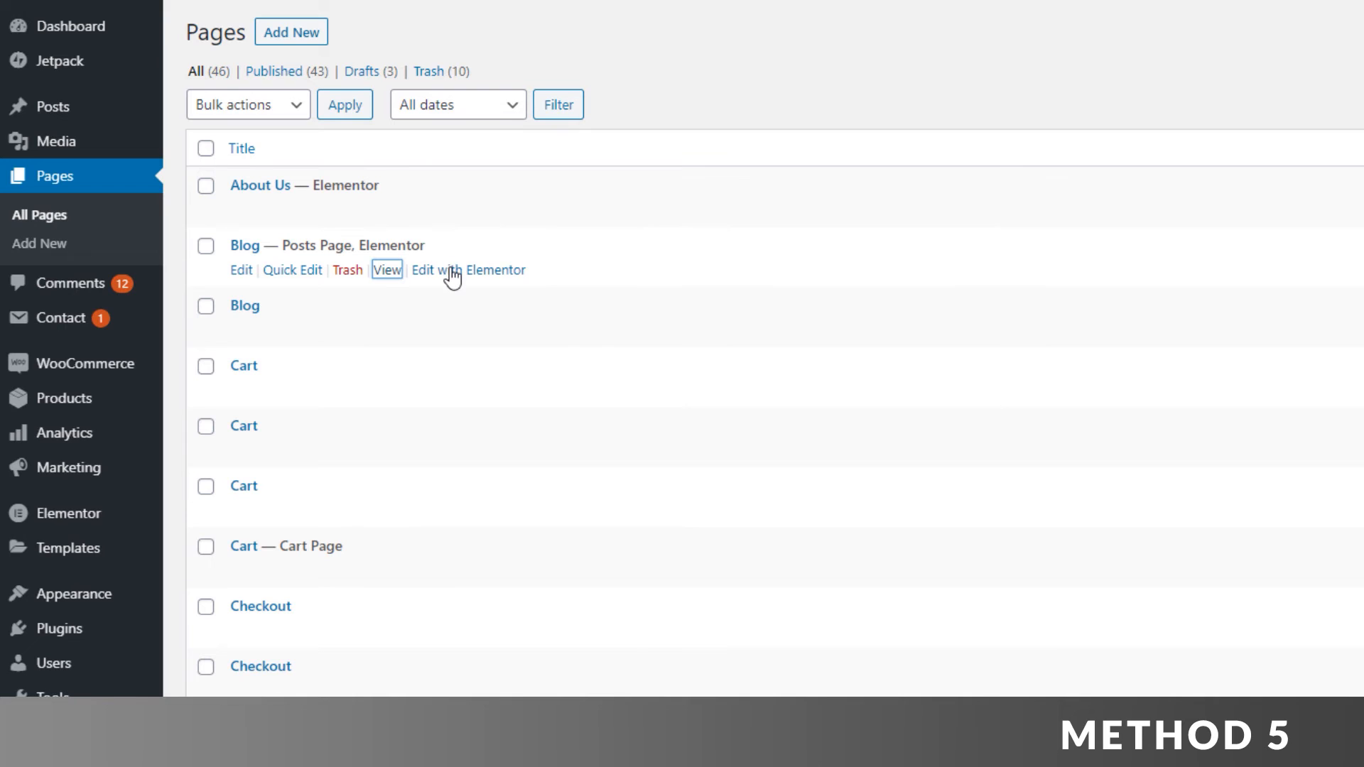
- From the Pages list, open the Blog posts page in Elementor in a new browser tab and switch to it
{"action": "right_click", "coordinate": [458, 271]}
{"action": "left_click", "coordinate": [471, 283]}
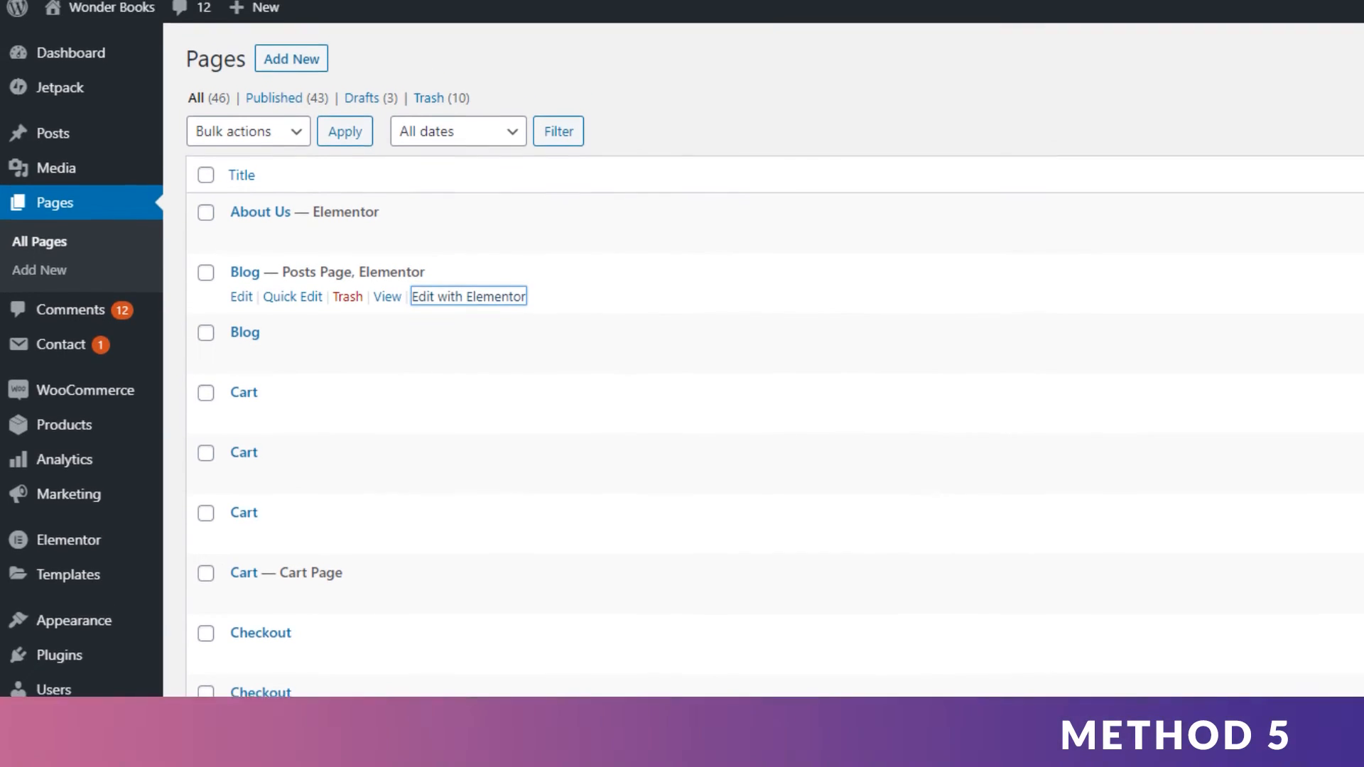
{"action": "left_click", "coordinate": [395, 7]}
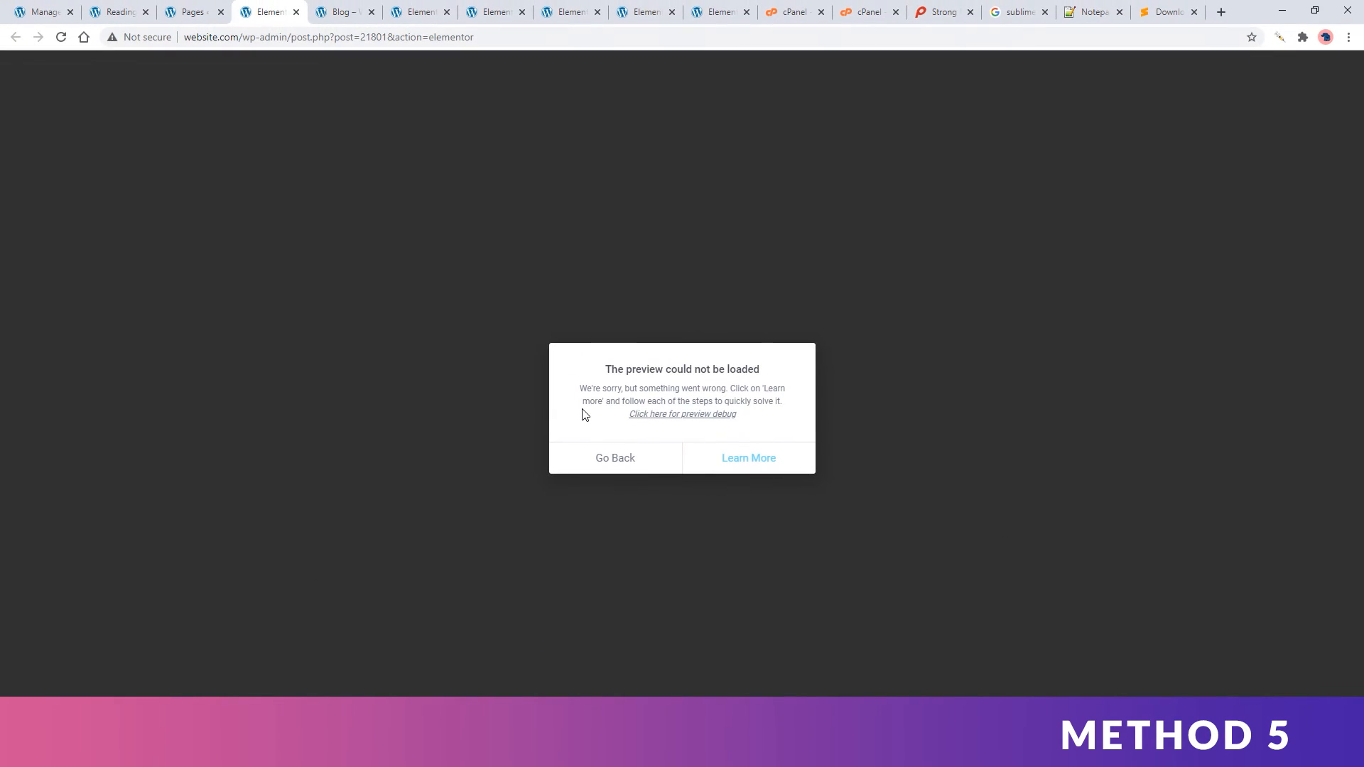
- Return to the Pages list and open Elementor's Theme Builder
{"action": "left_click", "coordinate": [206, 8]}
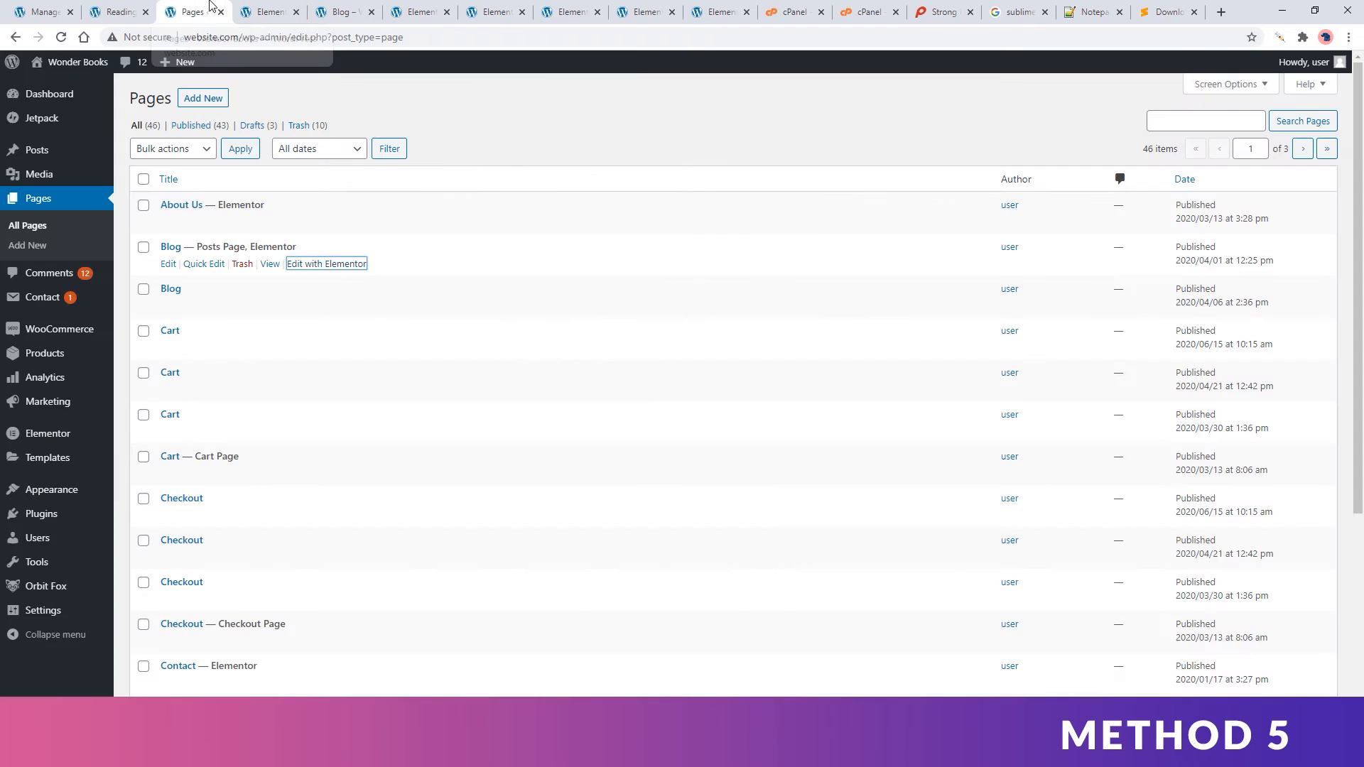
{"action": "mouse_move", "coordinate": [81, 464]}
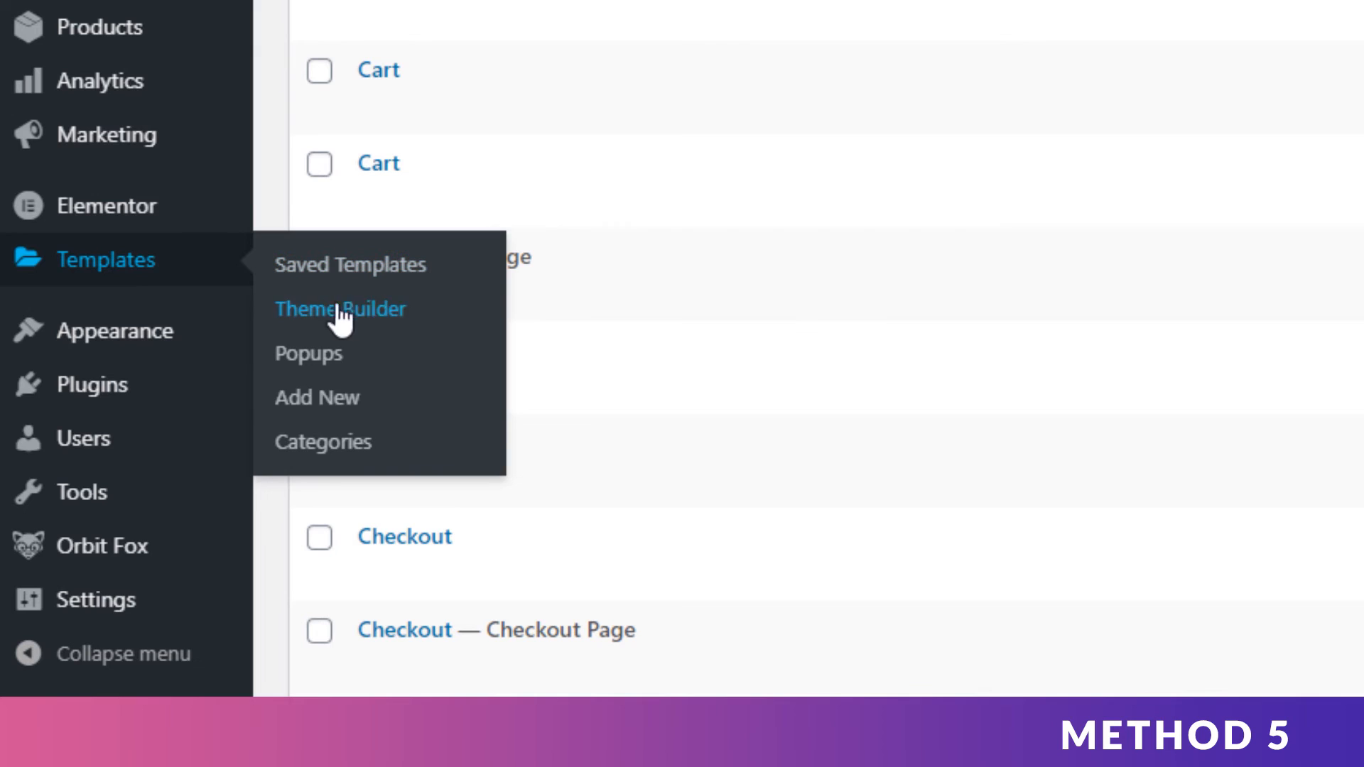
{"action": "left_click", "coordinate": [442, 317]}
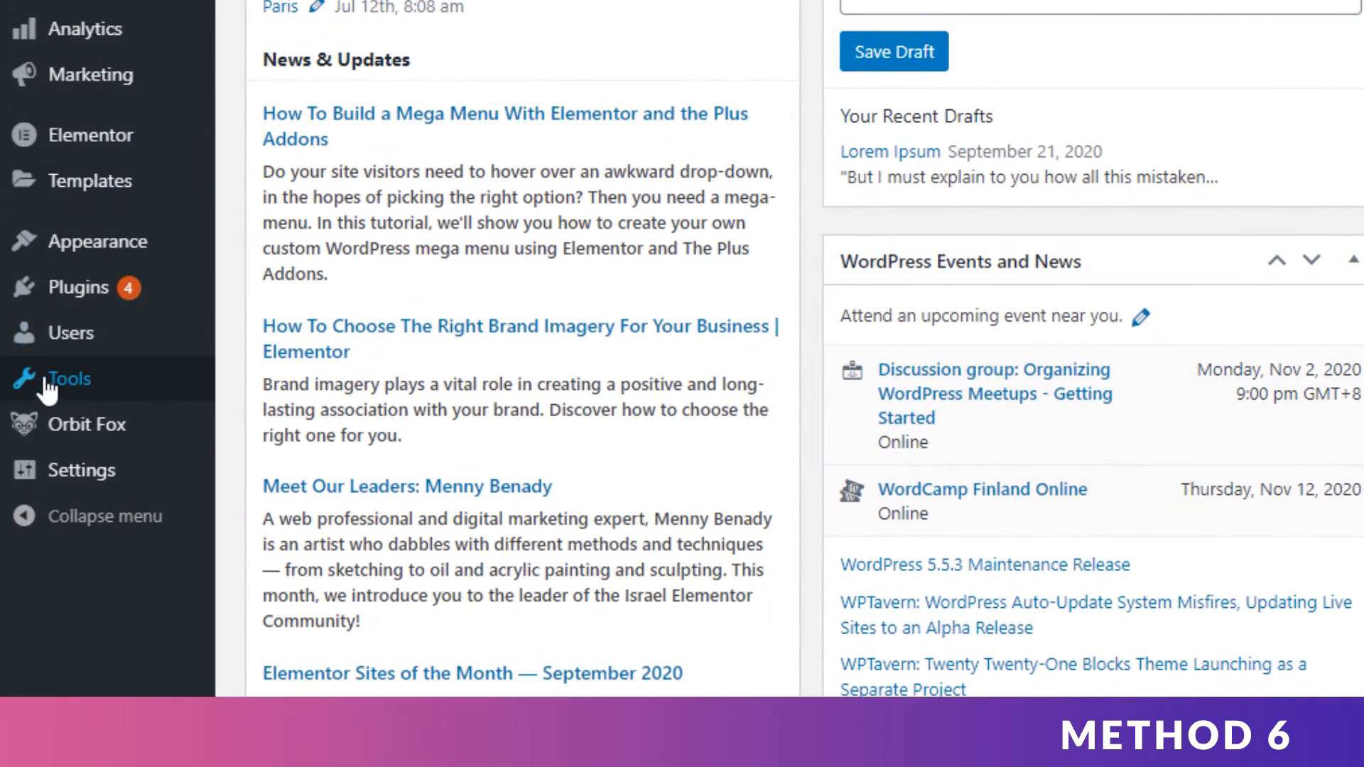
- Open the site's Permalink Settings and re-save them with the existing Post name structure and /product/ custom base
{"action": "mouse_move", "coordinate": [32, 606]}
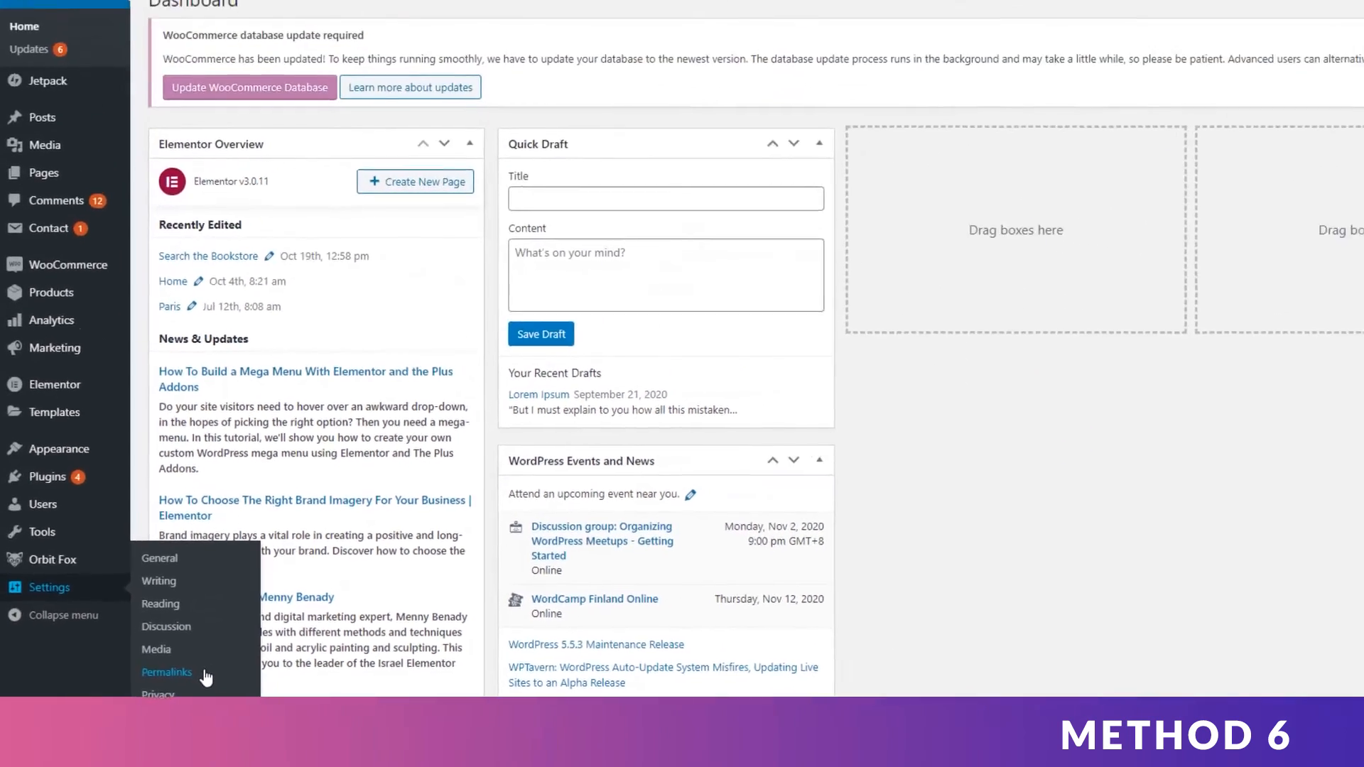
{"action": "left_click", "coordinate": [167, 672]}
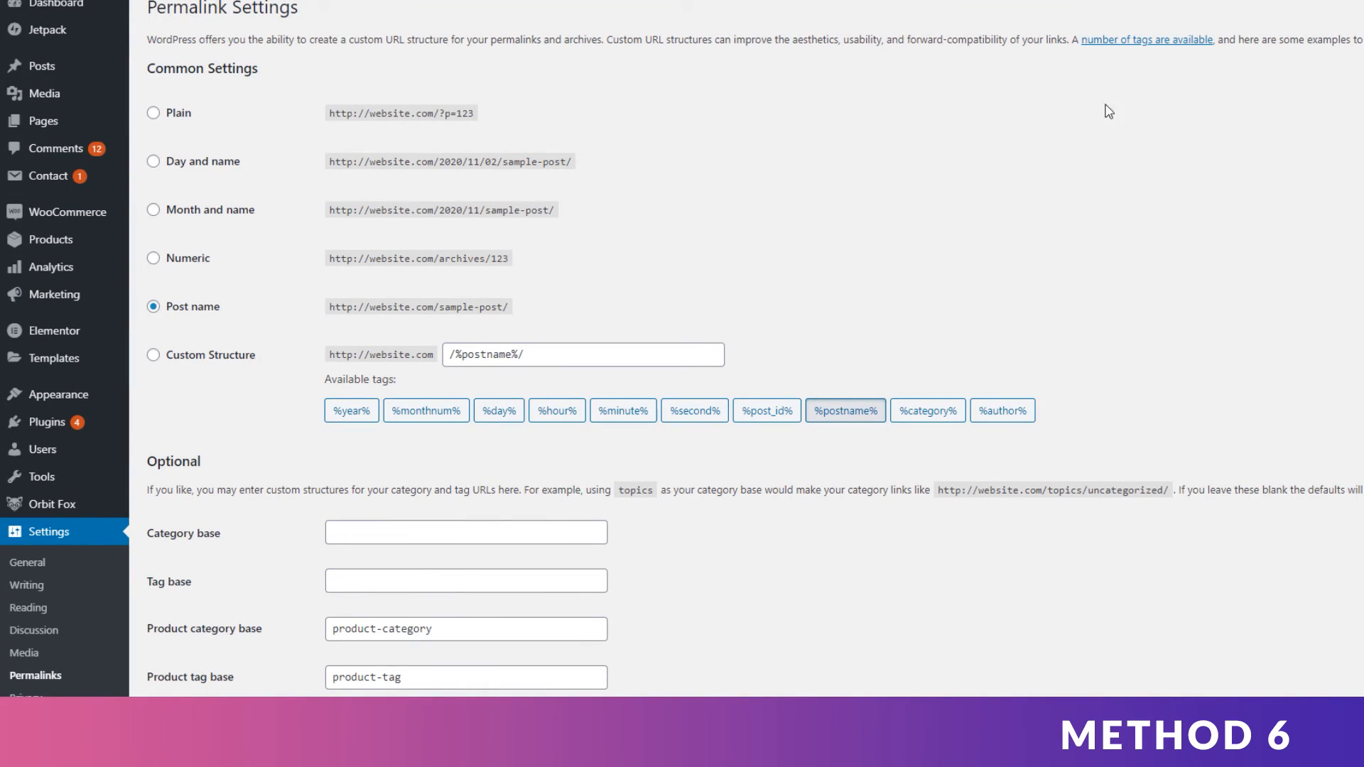
{"action": "scroll", "coordinate": [1133, 107], "scroll_direction": "down", "scroll_amount": 7}
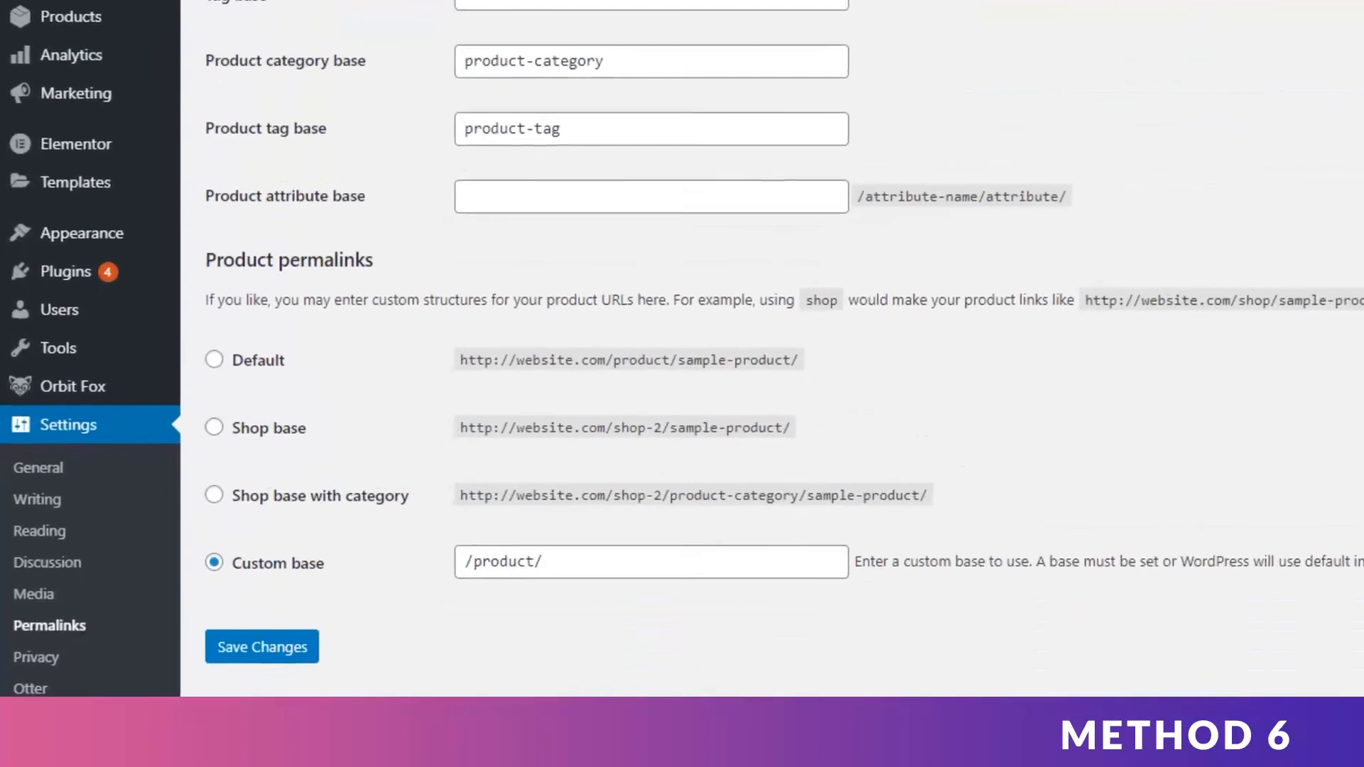
{"action": "left_click", "coordinate": [306, 655]}
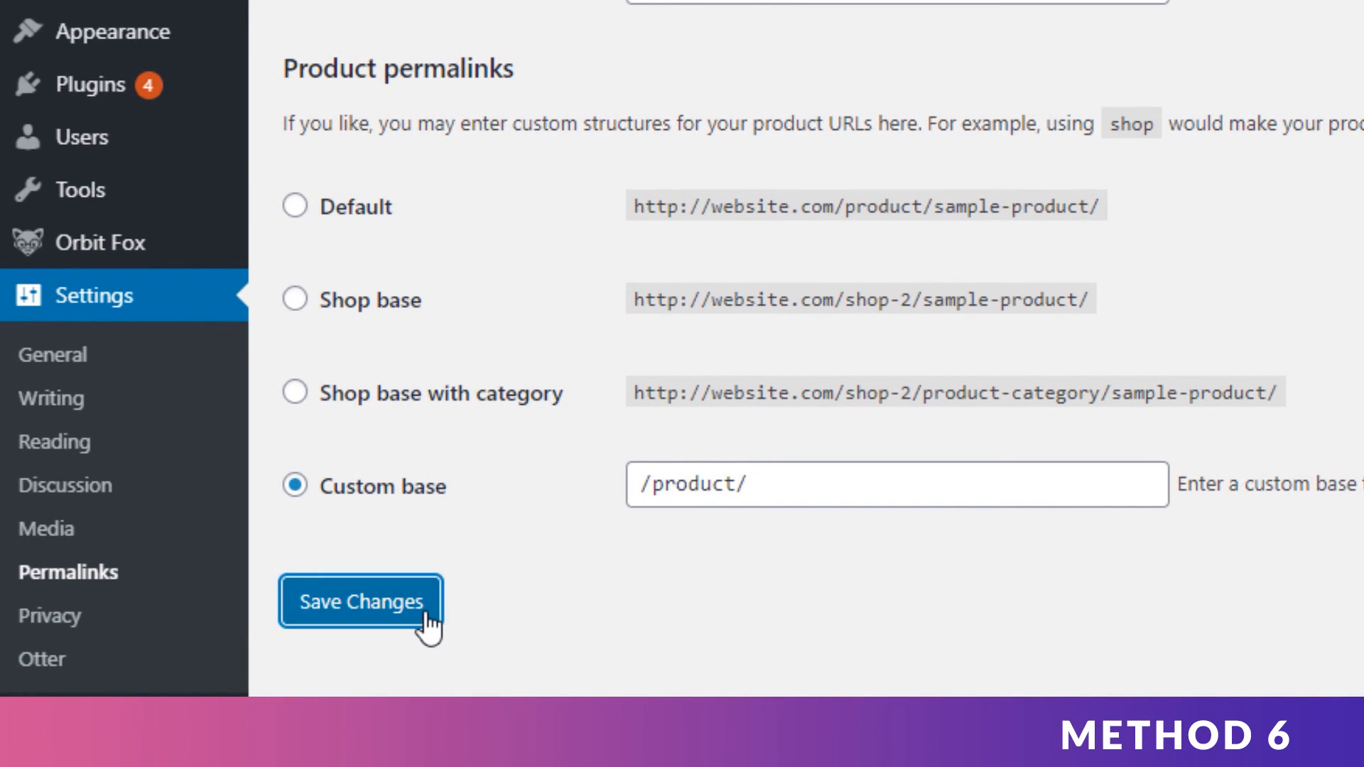